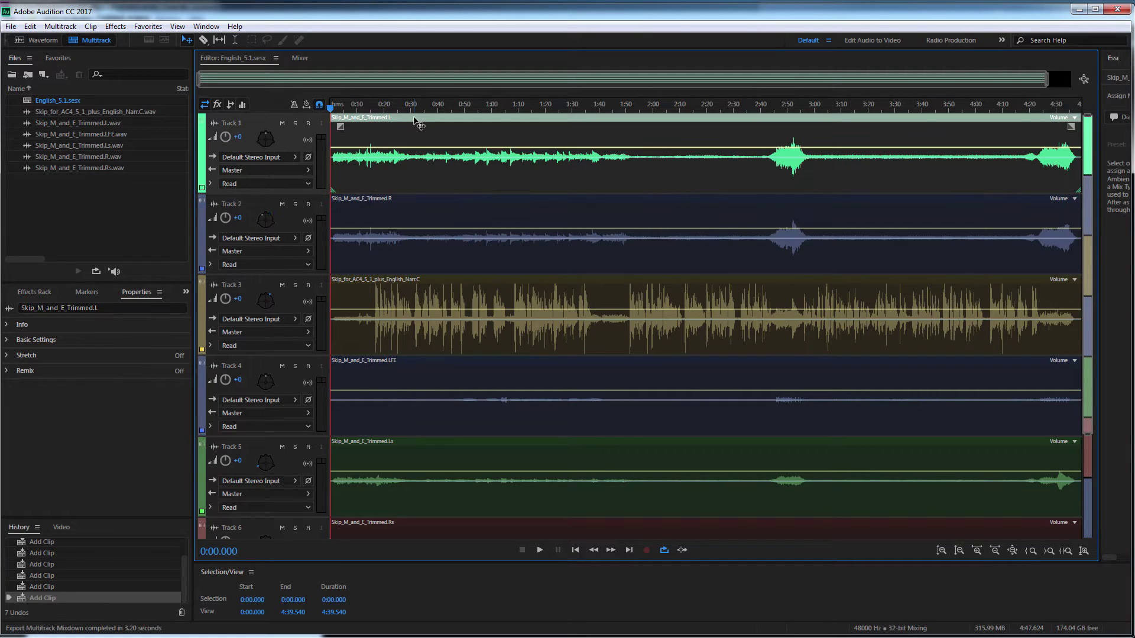
pyautogui.click(419, 204)
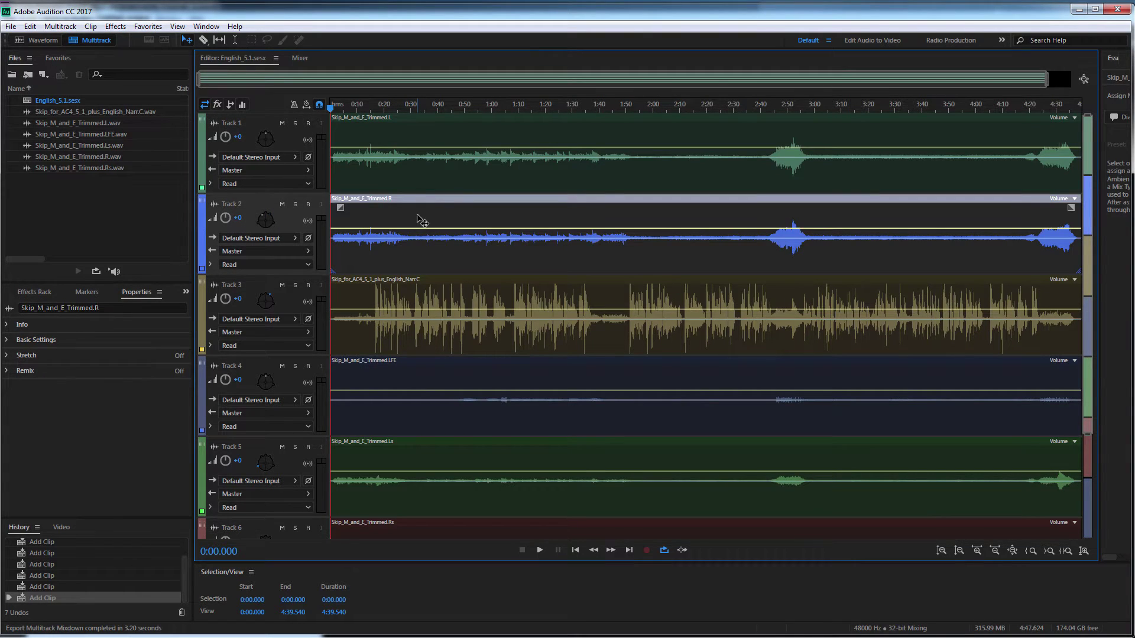
pyautogui.click(436, 286)
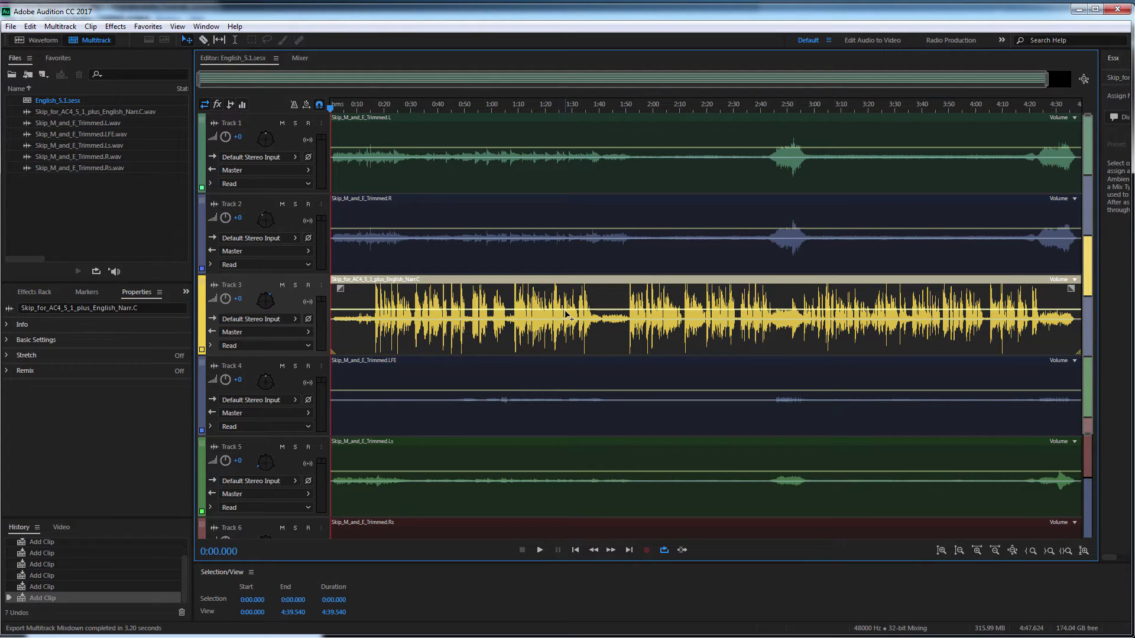
pyautogui.click(448, 361)
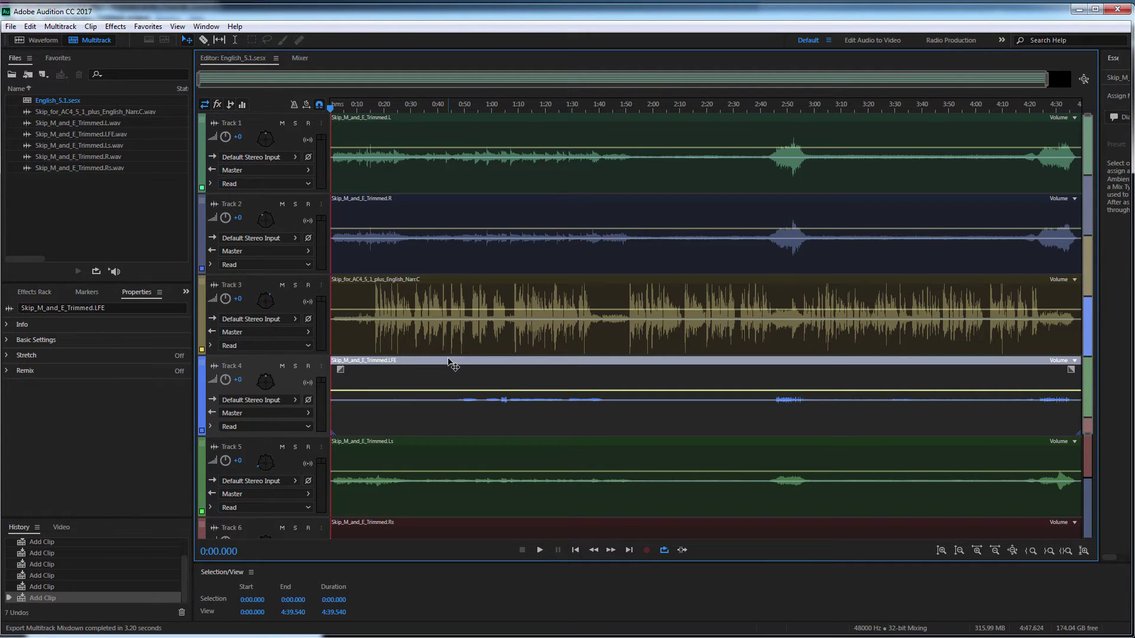
pyautogui.scroll(-3, 450, 362)
pyautogui.click(424, 339)
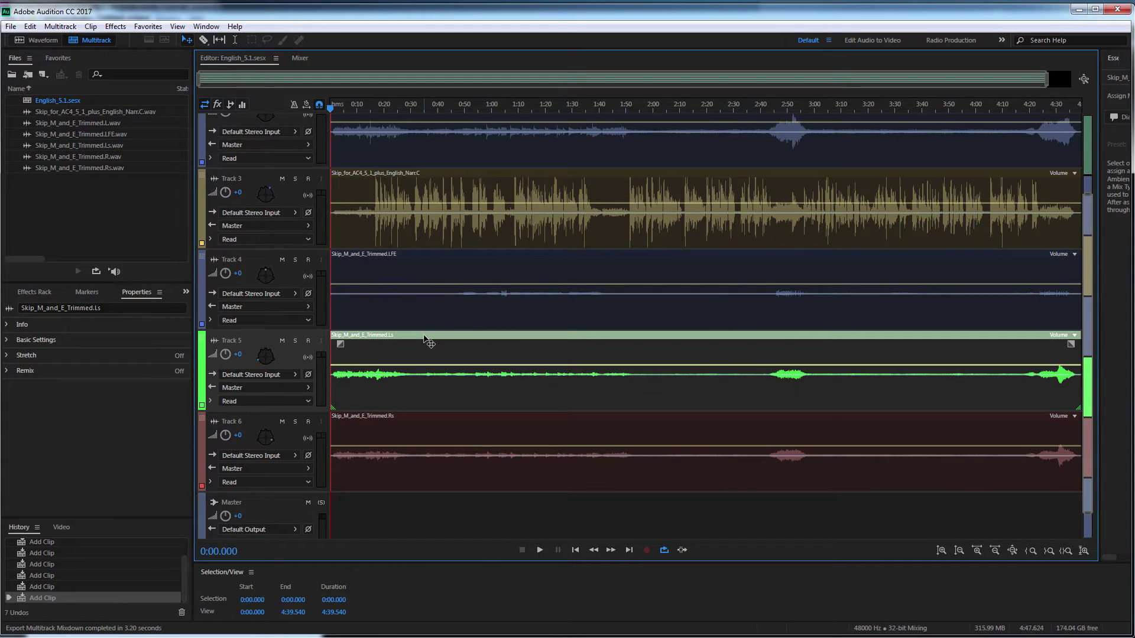
pyautogui.click(428, 416)
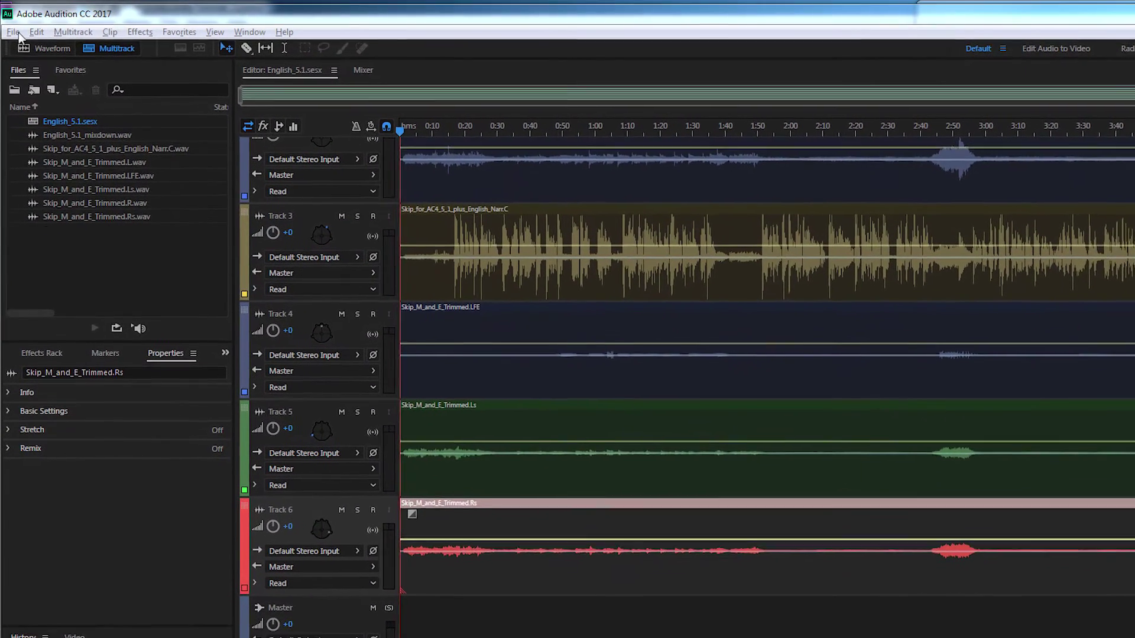
# Export the entire session as a Wave PCM 5.1 mixdown, English_5.1_mixdown.wav in H:\Dolby, from Master 5.1
pyautogui.click(17, 33)
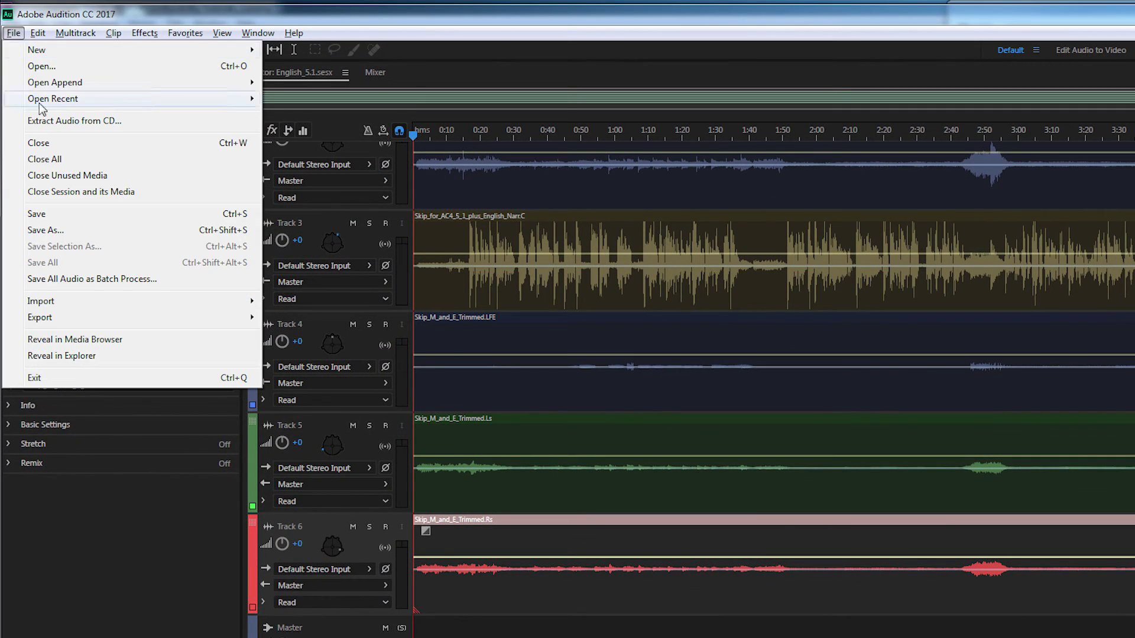
pyautogui.moveTo(103, 315)
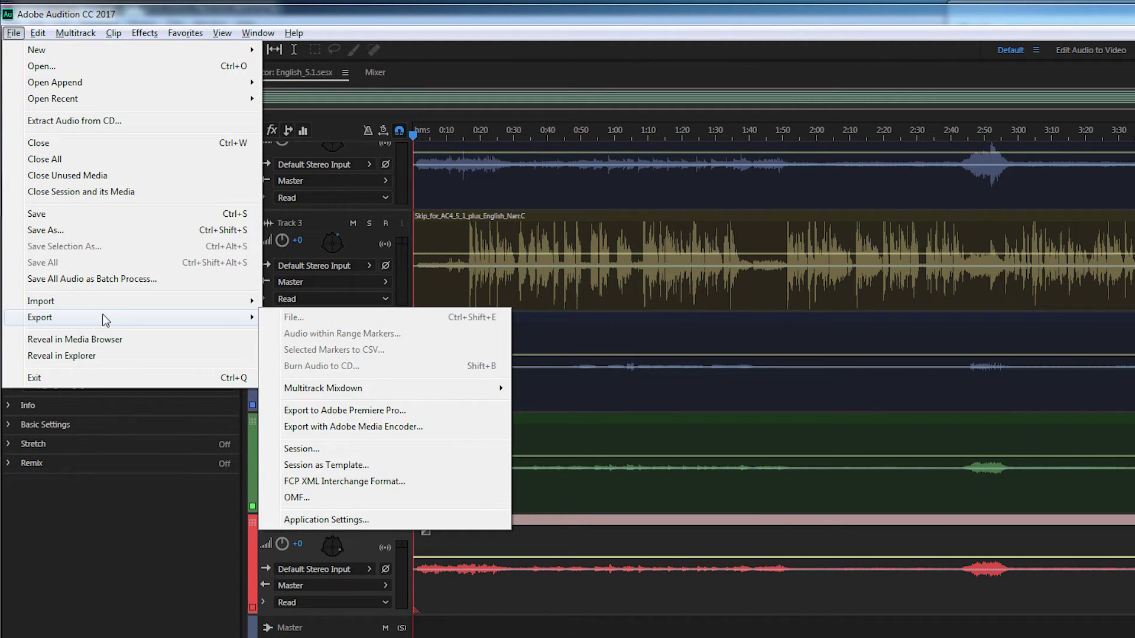
pyautogui.moveTo(381, 391)
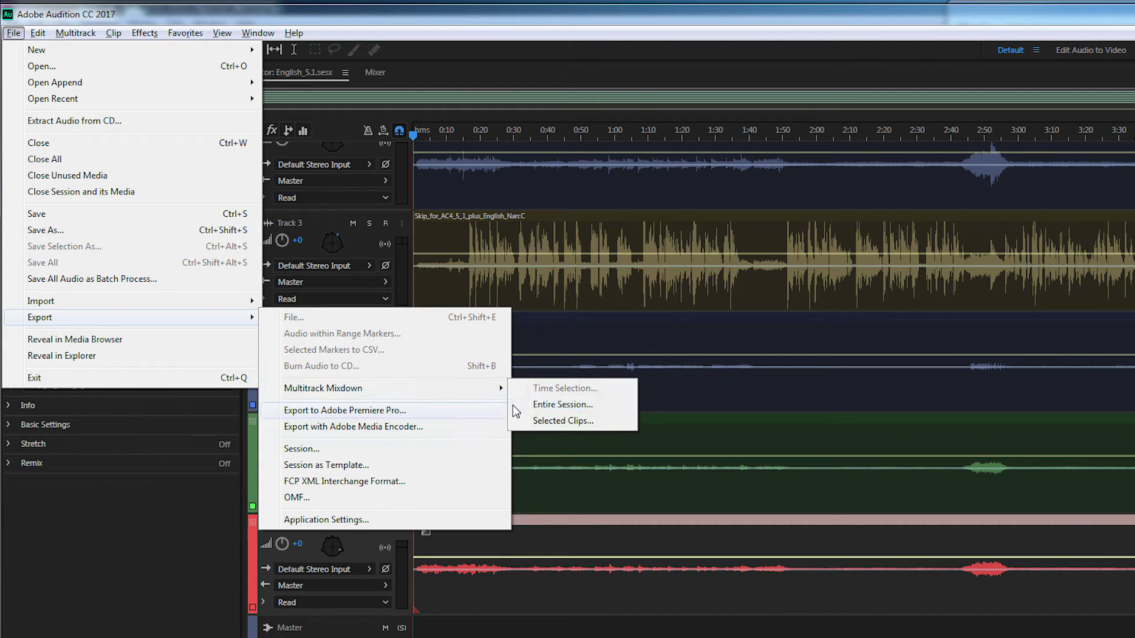
pyautogui.click(551, 406)
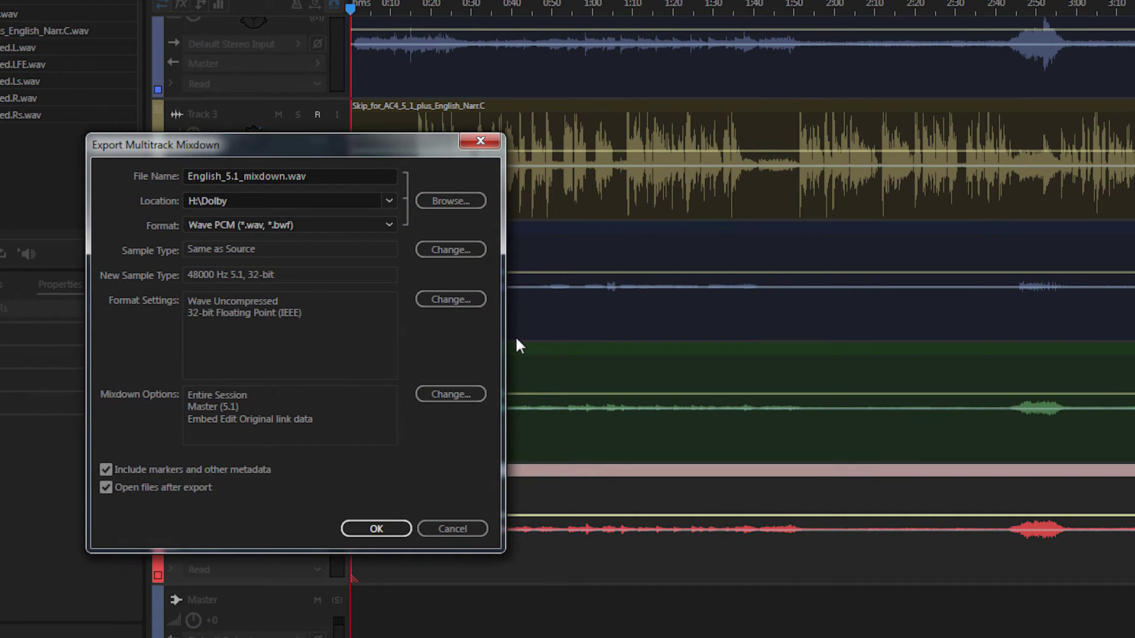
pyautogui.click(390, 226)
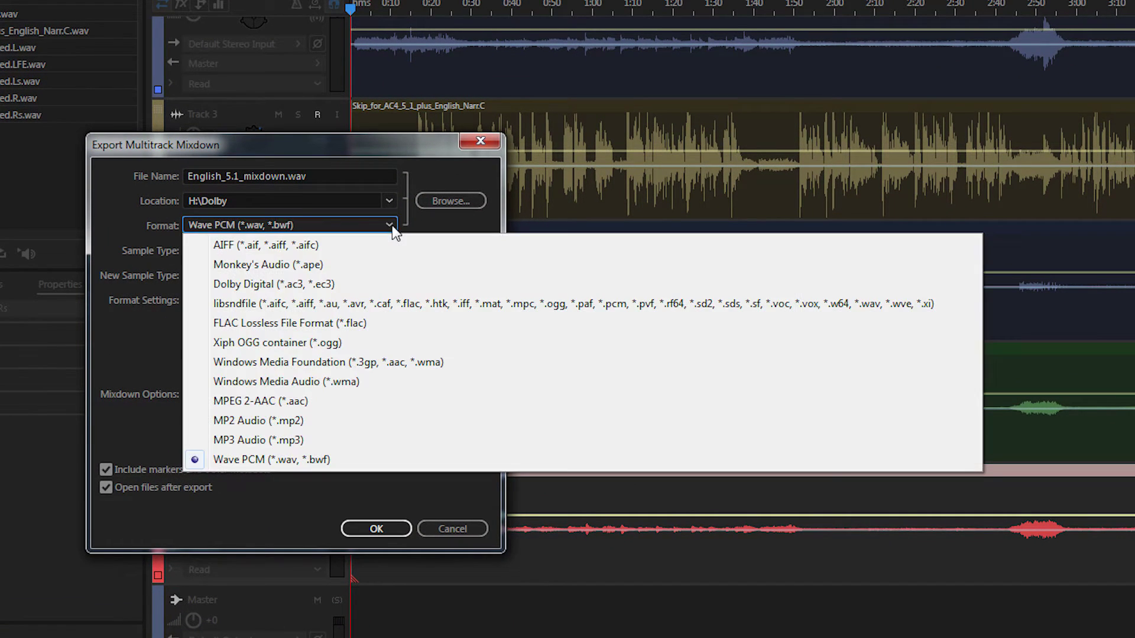
pyautogui.click(339, 459)
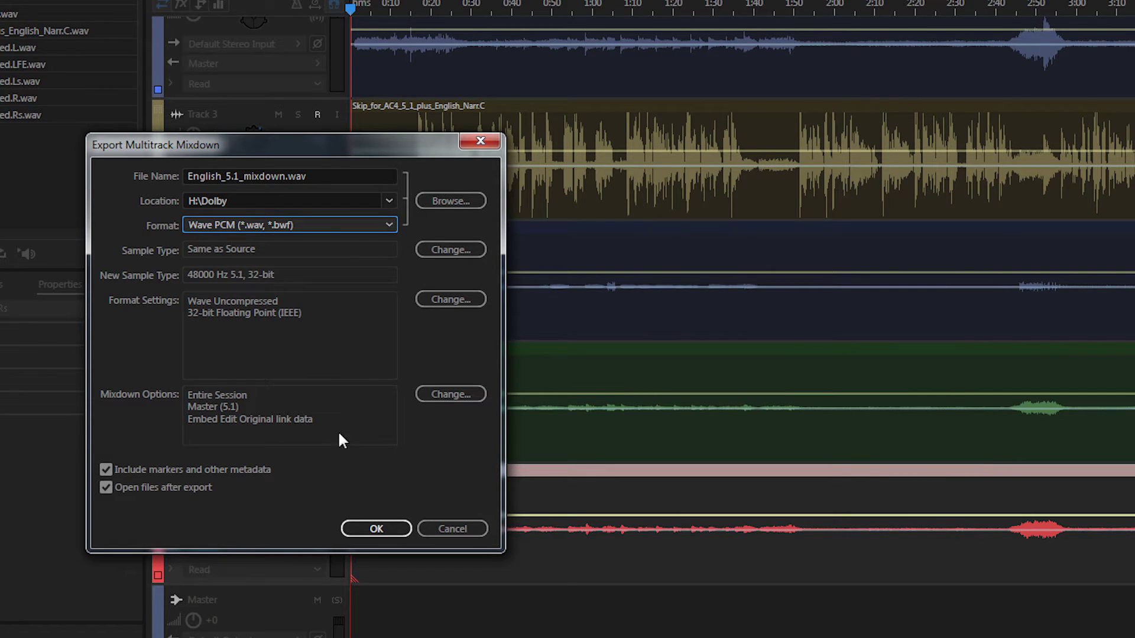
pyautogui.click(333, 180)
pyautogui.click(333, 195)
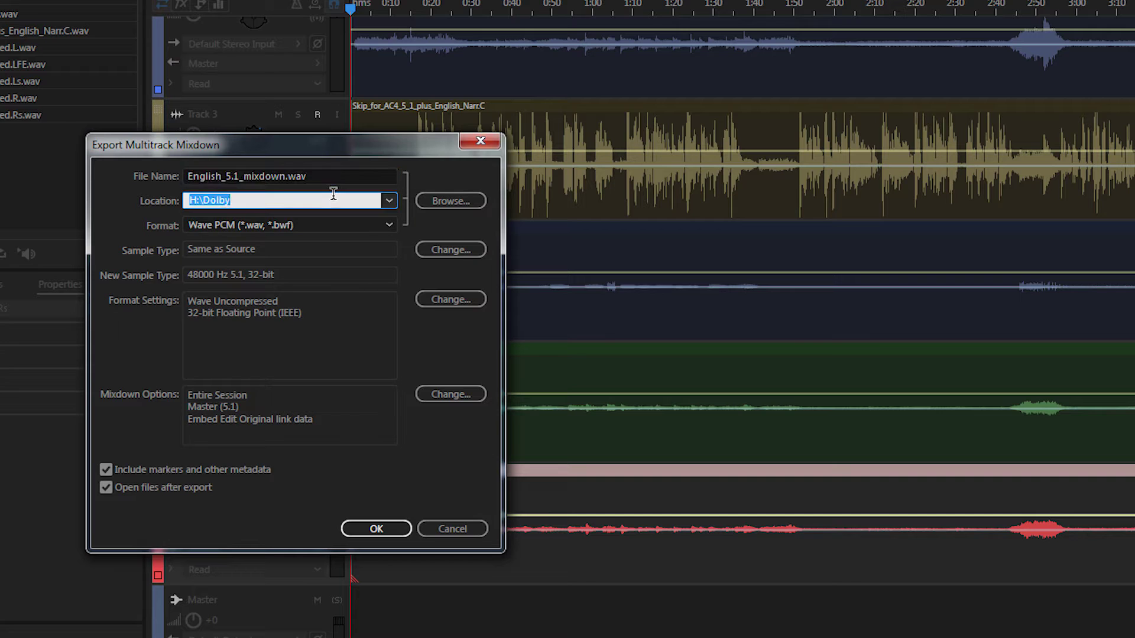
pyautogui.click(435, 389)
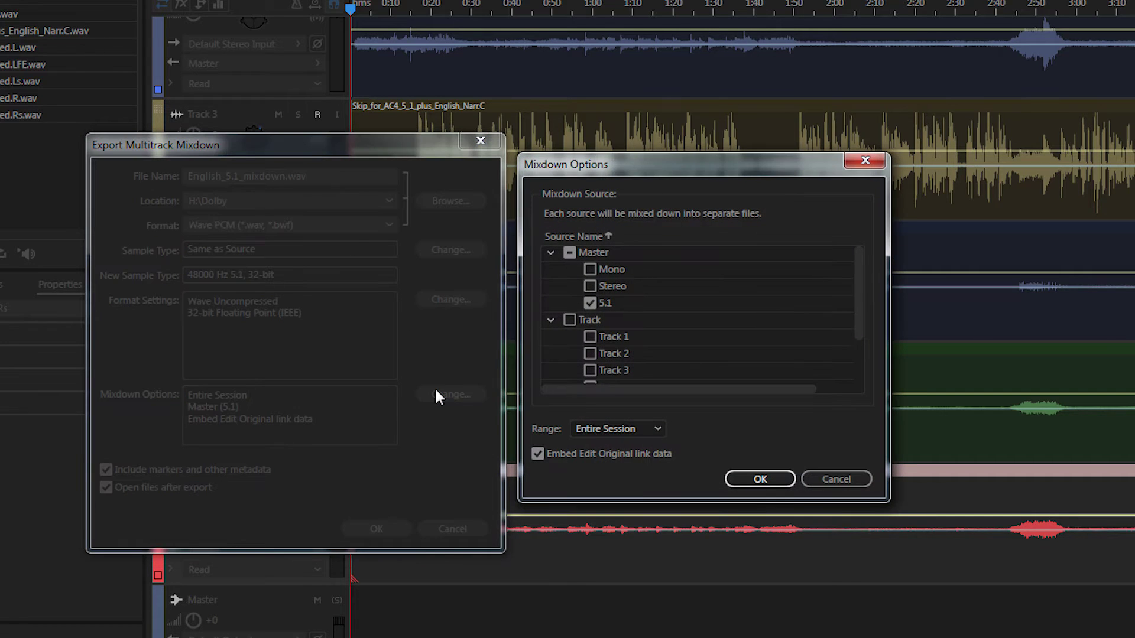
pyautogui.click(760, 478)
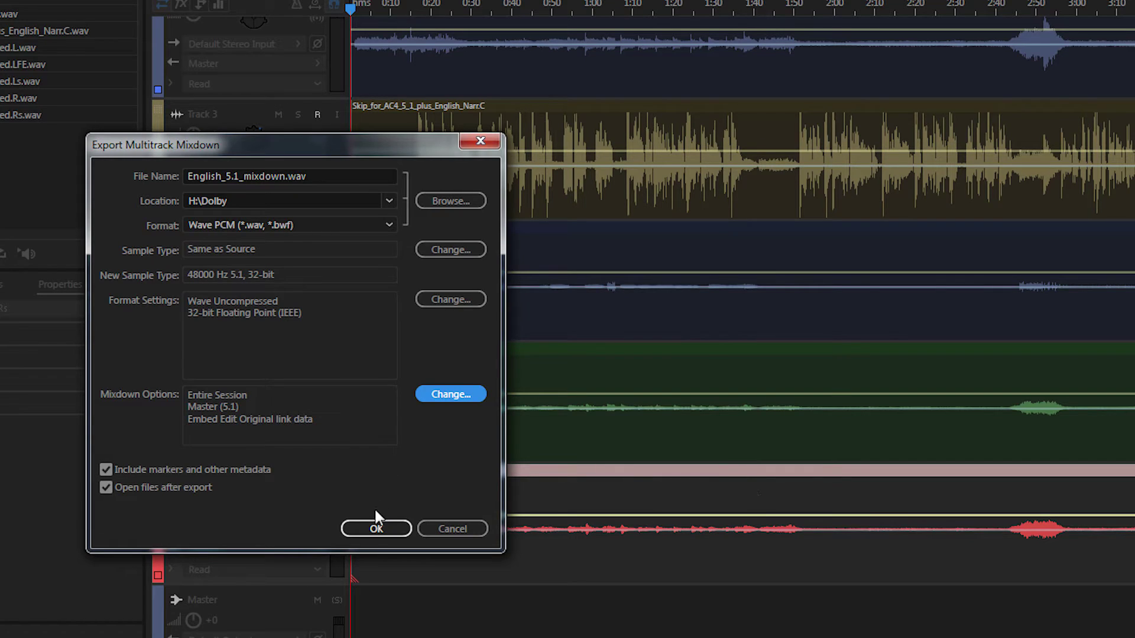
pyautogui.click(375, 527)
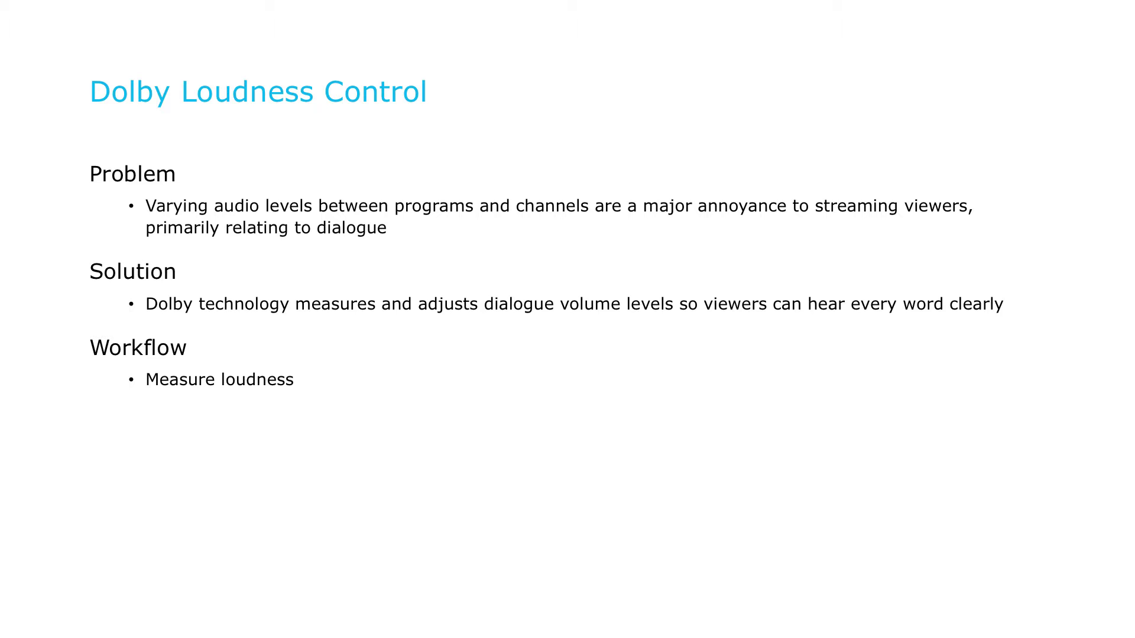
# Advance the slides to Tools That Measure Loudness and reposition the loudness metering window
pyautogui.press('Right')
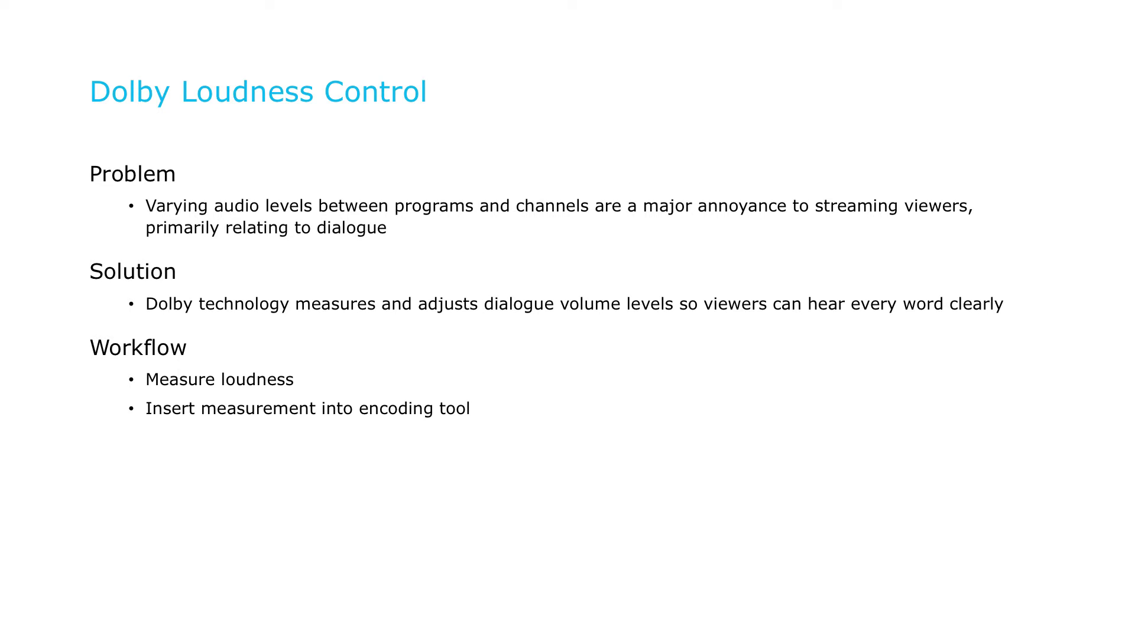
pyautogui.press('Right')
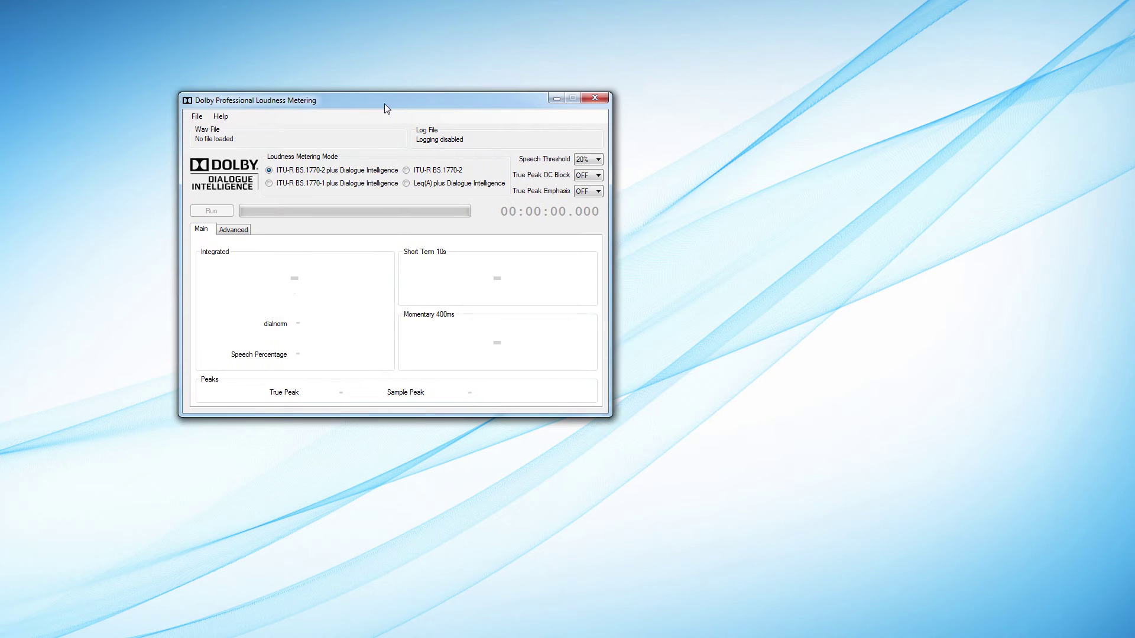
pyautogui.moveTo(384, 104); pyautogui.dragTo(402, 109)
# Load English_5.1_mixdown.wav into the loudness meter and start the measurement
pyautogui.click(215, 123)
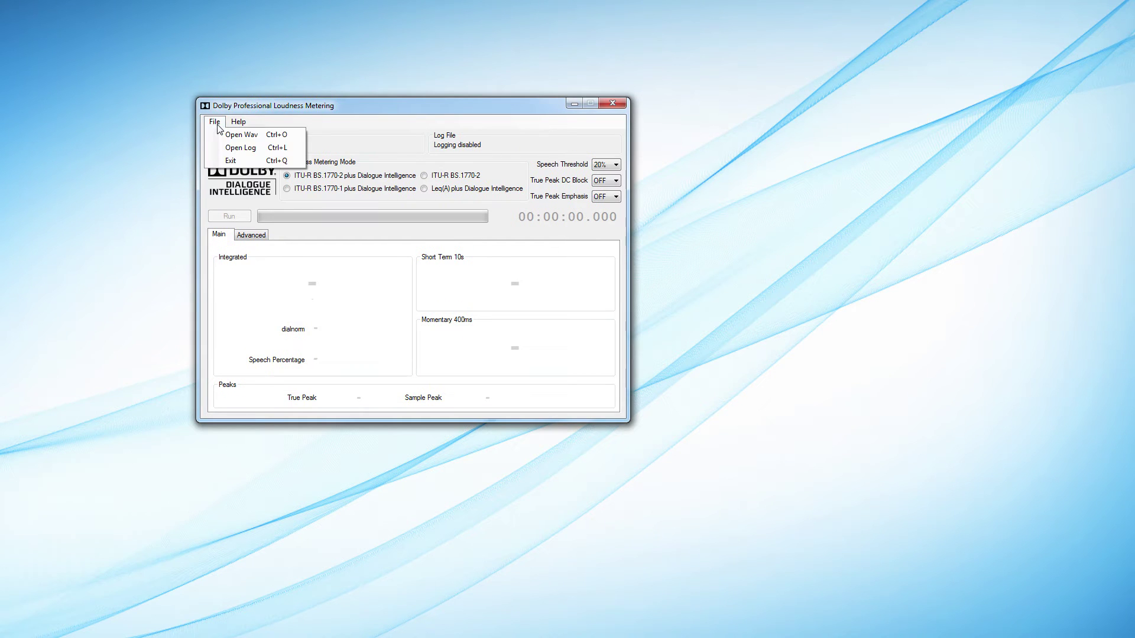
pyautogui.click(230, 135)
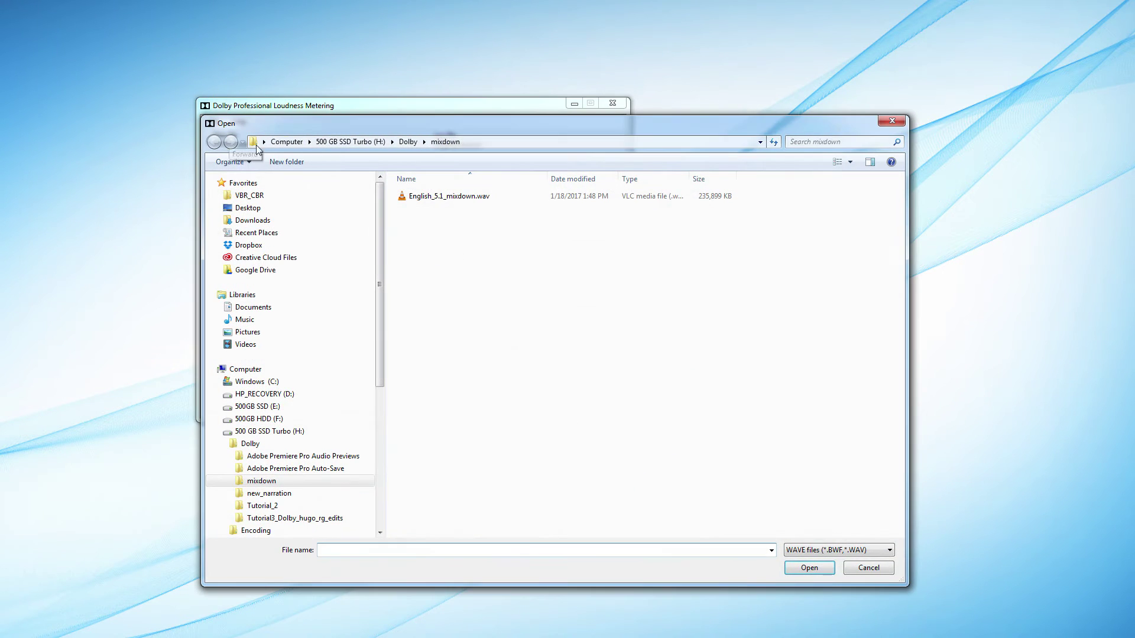
pyautogui.click(464, 199)
pyautogui.click(818, 569)
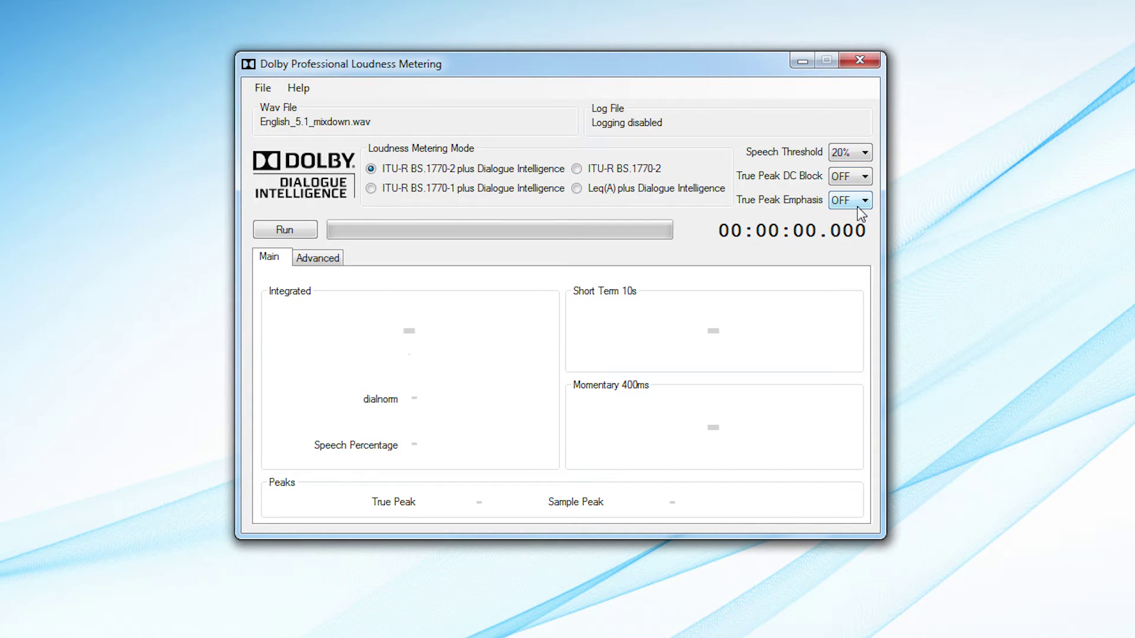
pyautogui.click(291, 231)
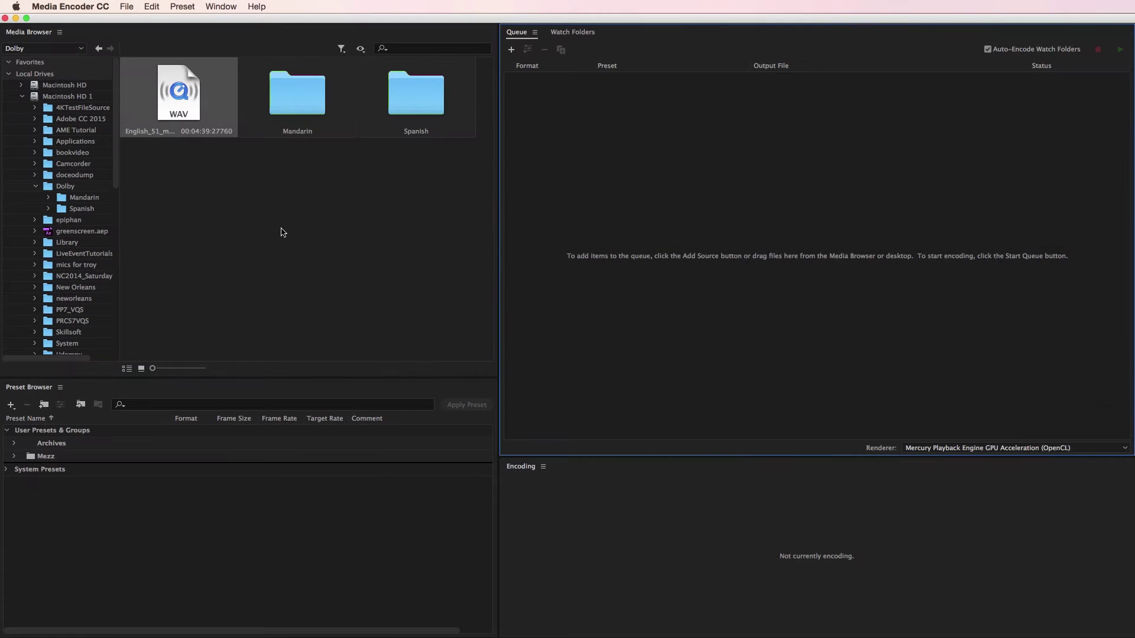
# Queue English_51_mixdown.wav from the Media Browser and disable video export in its Export Settings
pyautogui.click(177, 90)
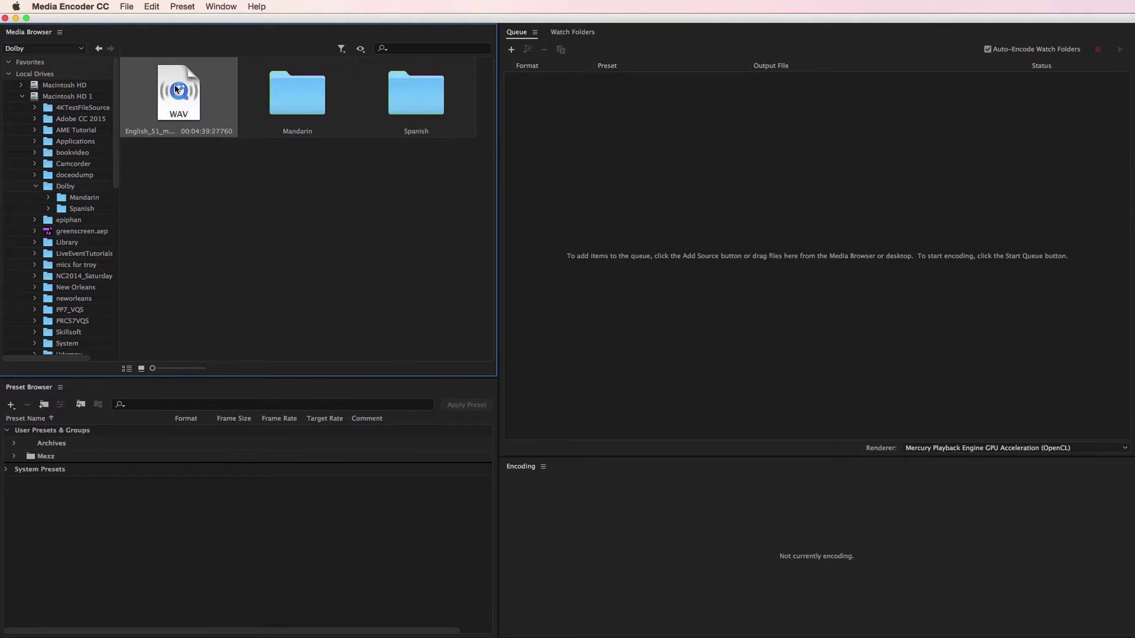
pyautogui.moveTo(176, 89); pyautogui.dragTo(775, 265)
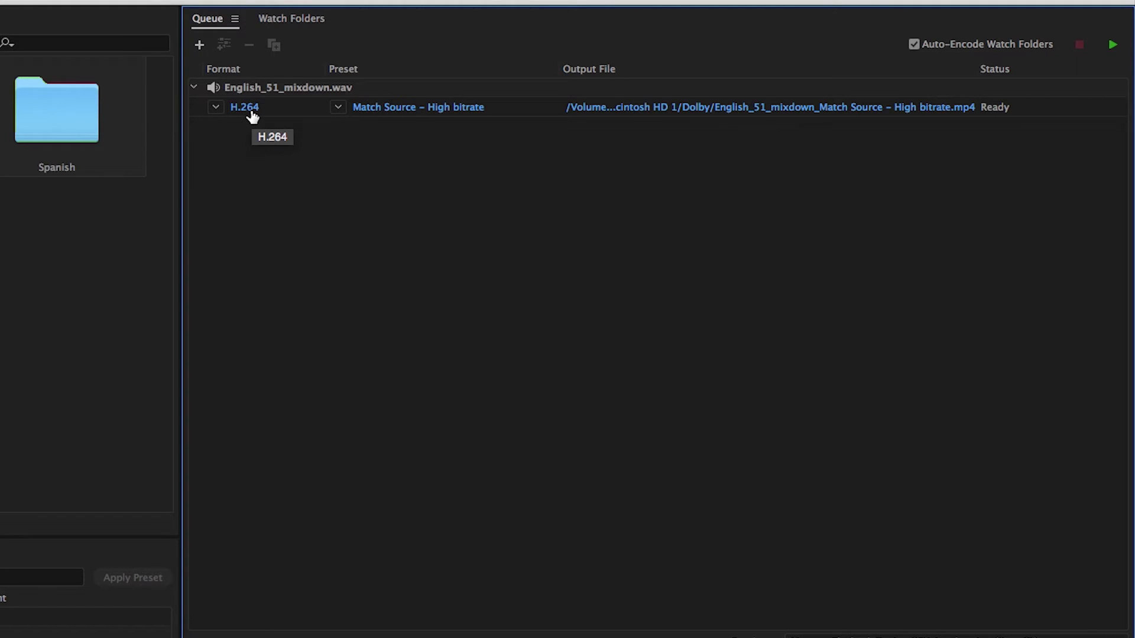
pyautogui.click(409, 107)
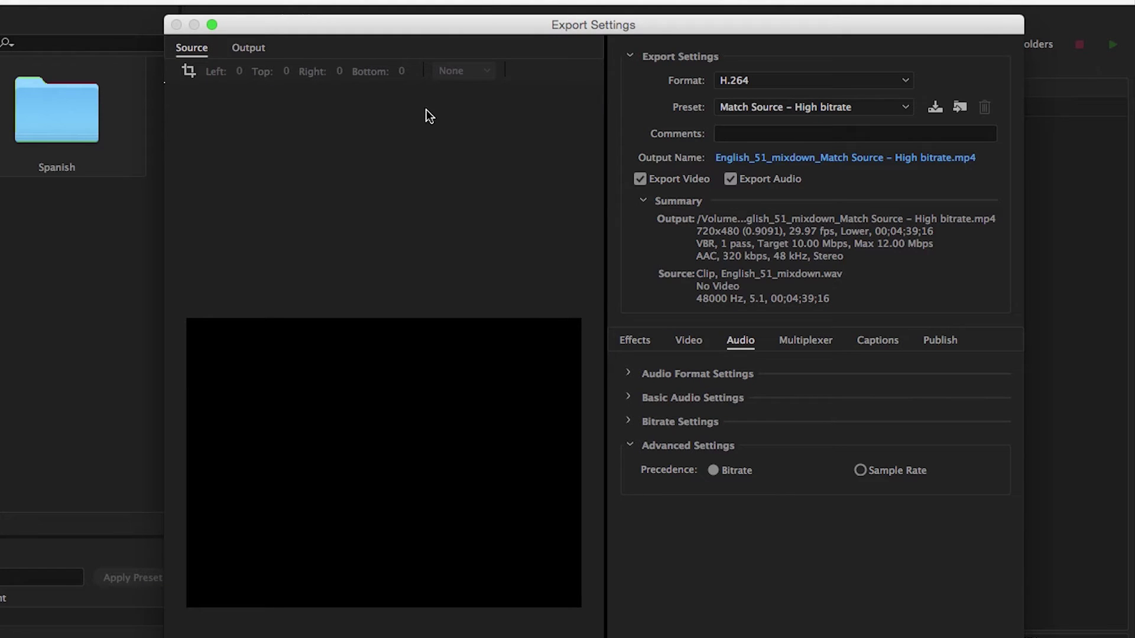
pyautogui.click(640, 178)
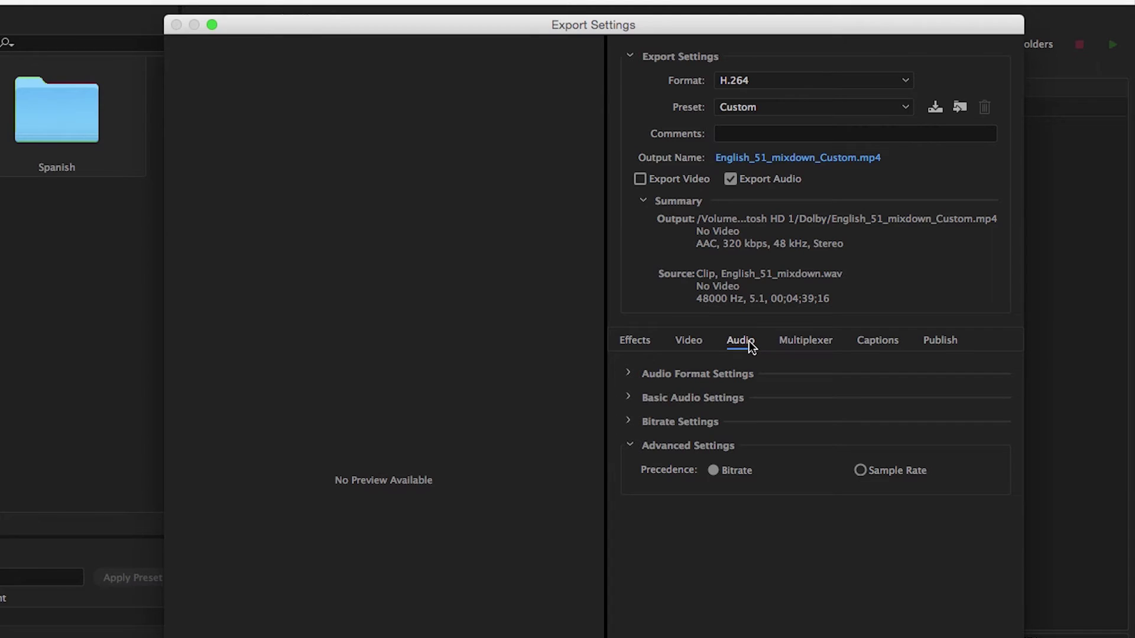
# Switch the audio format from AAC to Dolby Digital
pyautogui.moveTo(519, 29); pyautogui.dragTo(216, 17)
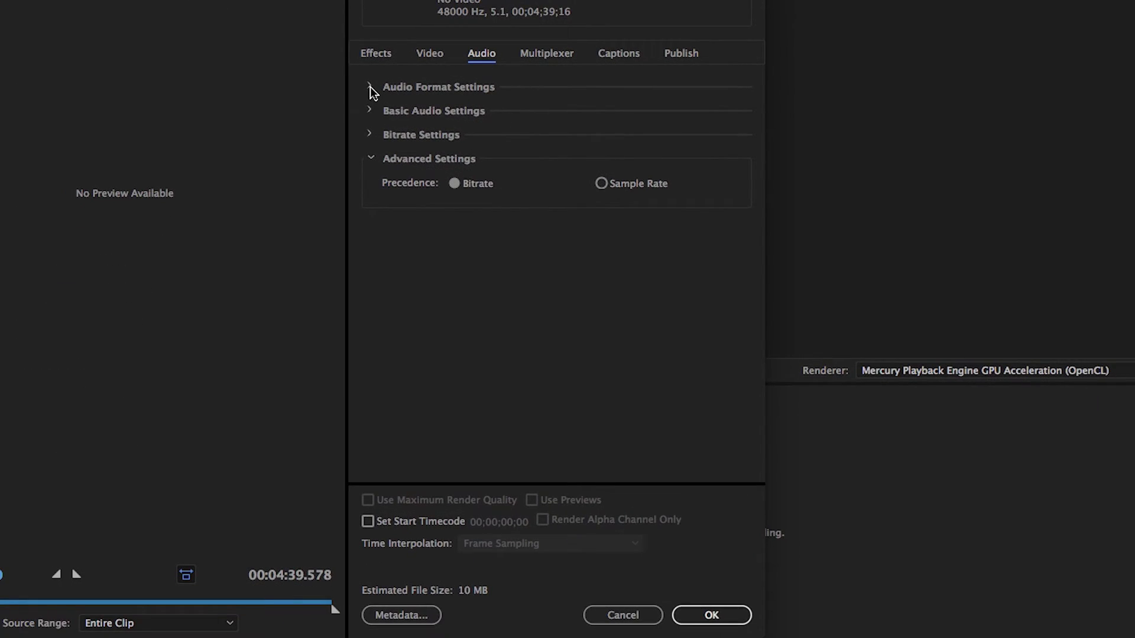
pyautogui.click(369, 87)
pyautogui.click(454, 110)
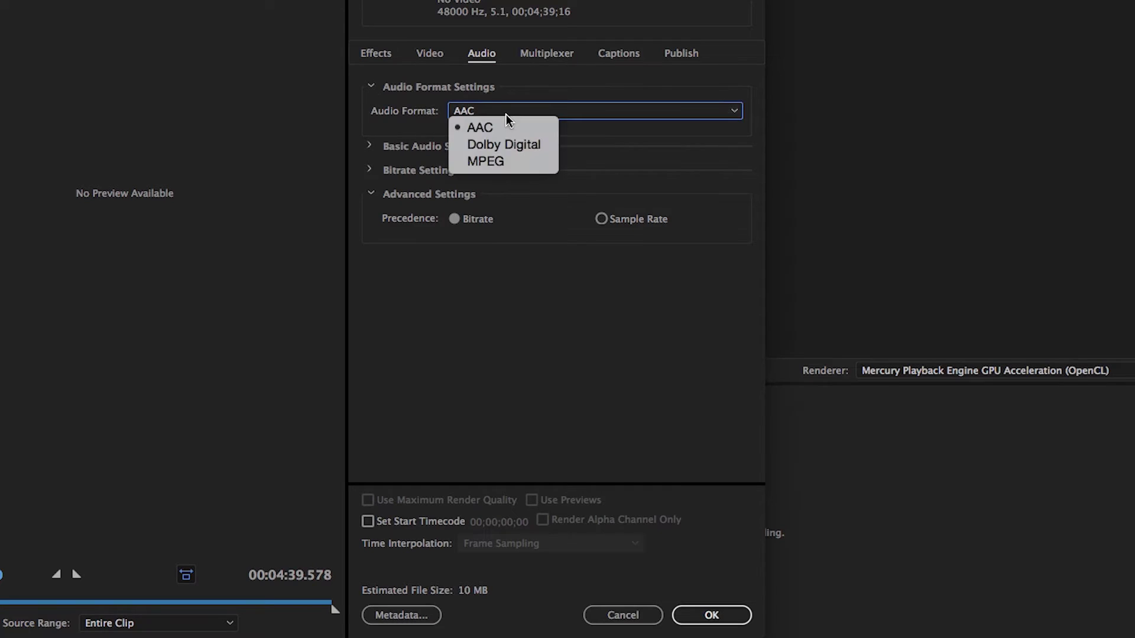
pyautogui.click(509, 144)
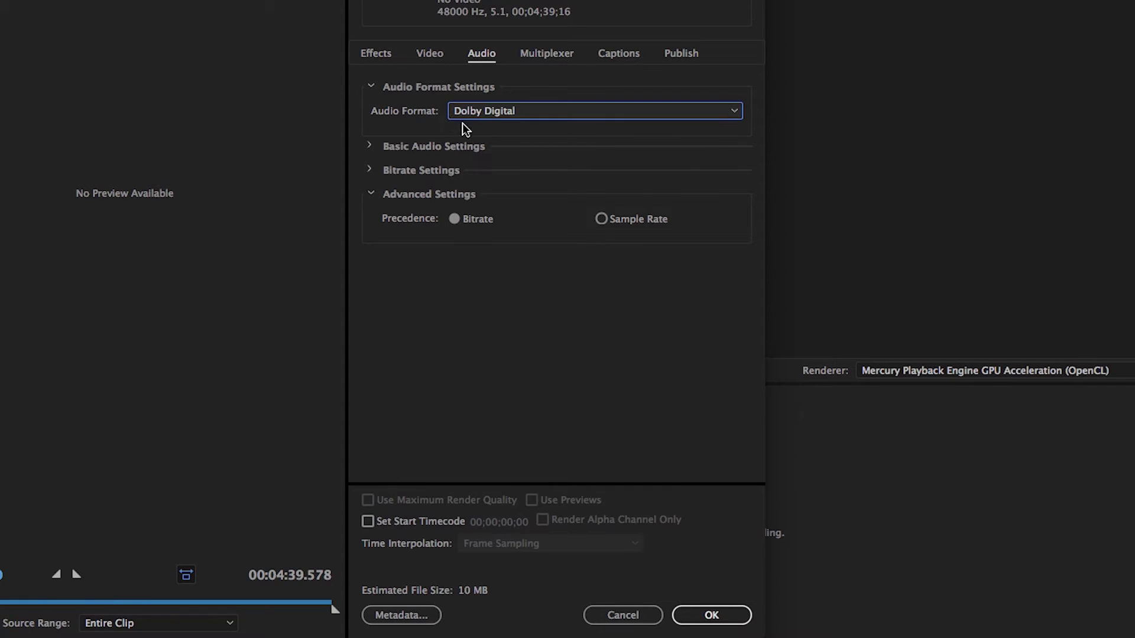
pyautogui.click(371, 86)
# Set the audio codec to Dolby Digital Plus with a 192 kbps bitrate
pyautogui.click(369, 112)
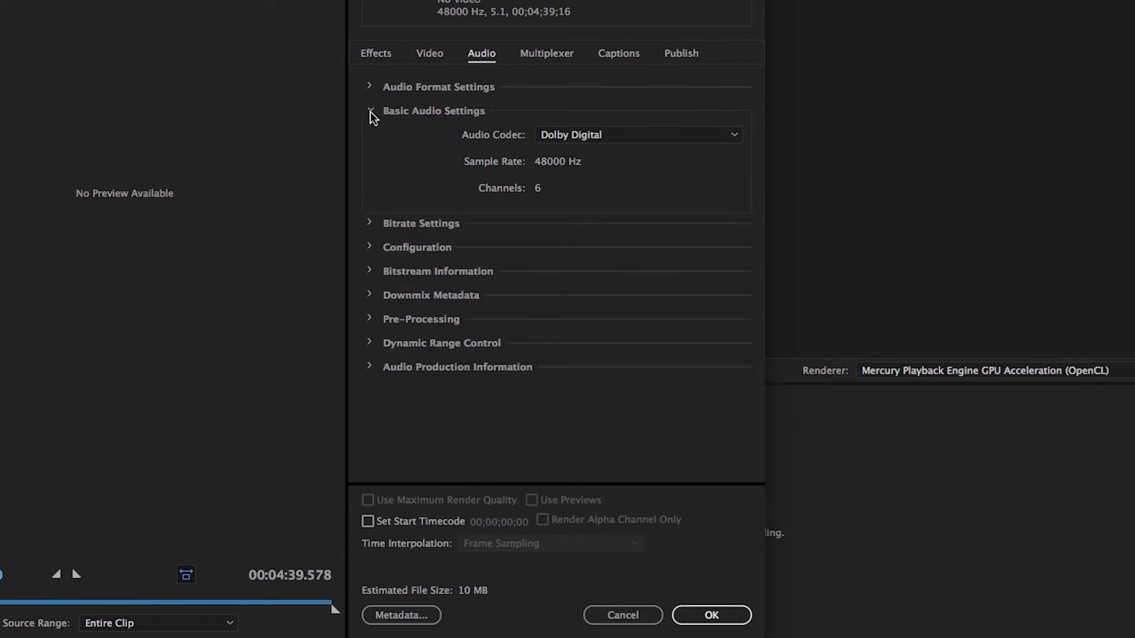
pyautogui.click(621, 134)
pyautogui.click(623, 152)
pyautogui.click(370, 111)
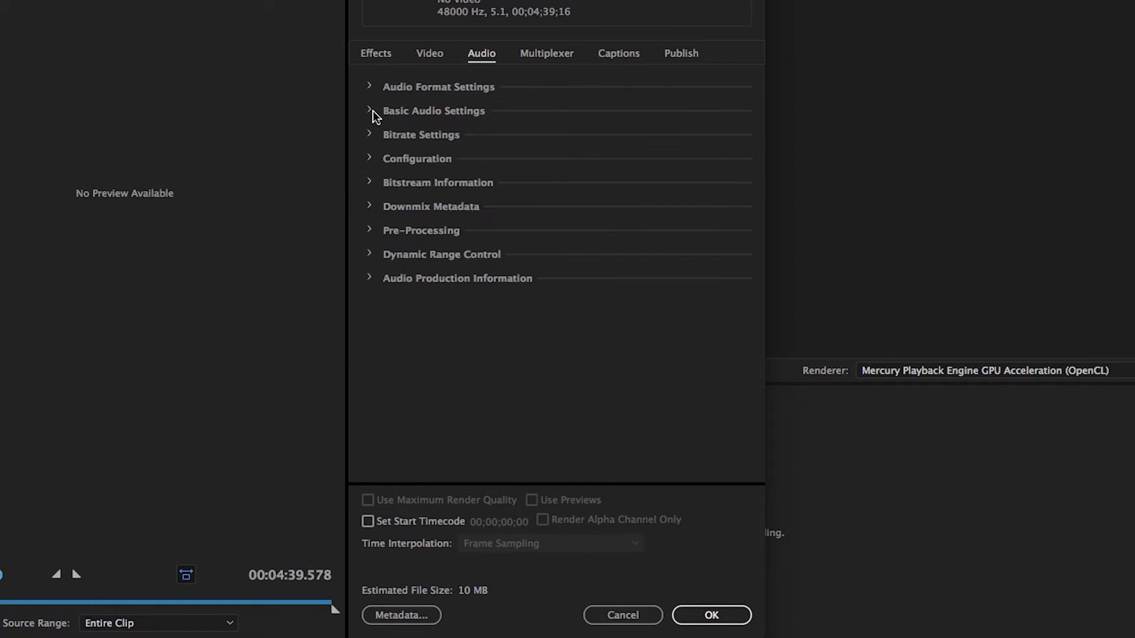
pyautogui.click(370, 136)
pyautogui.click(562, 159)
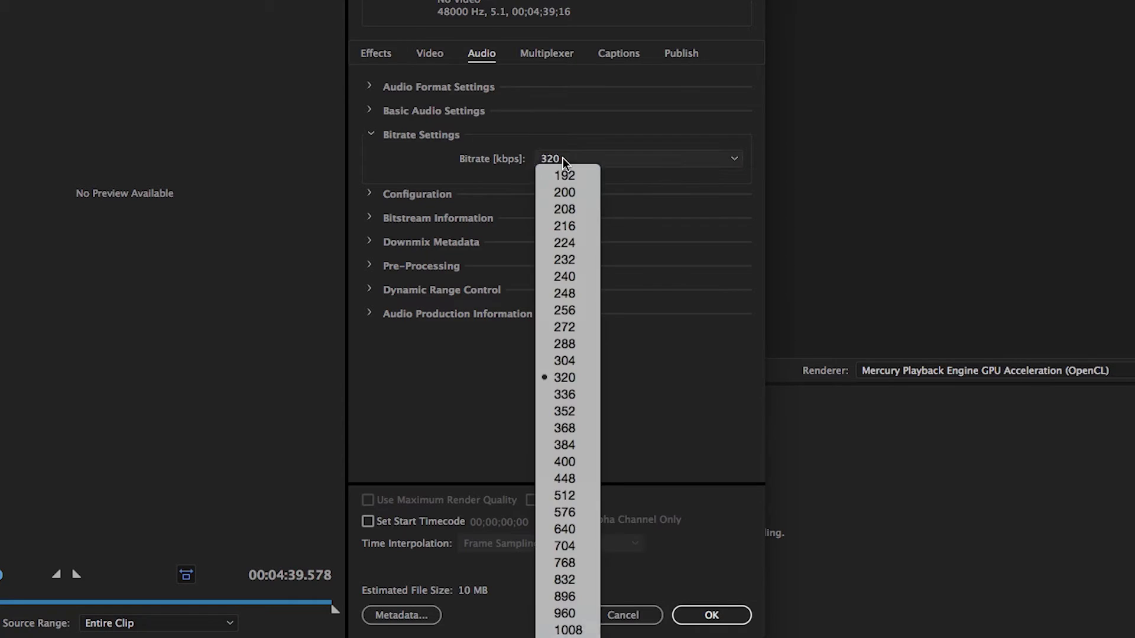
pyautogui.click(568, 175)
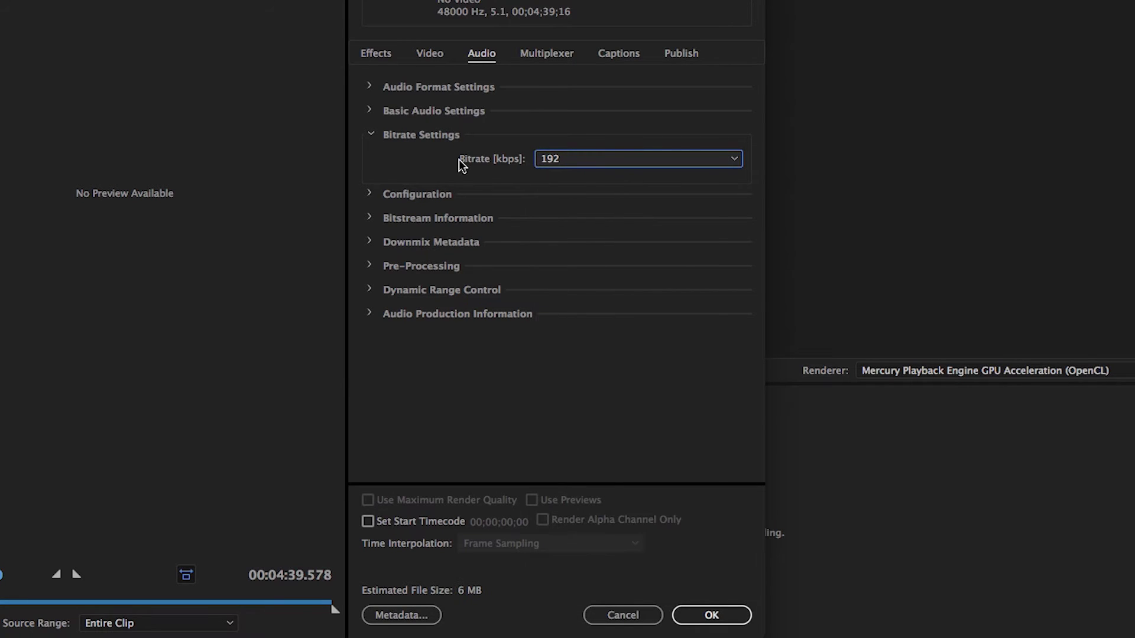
pyautogui.click(372, 134)
pyautogui.click(371, 157)
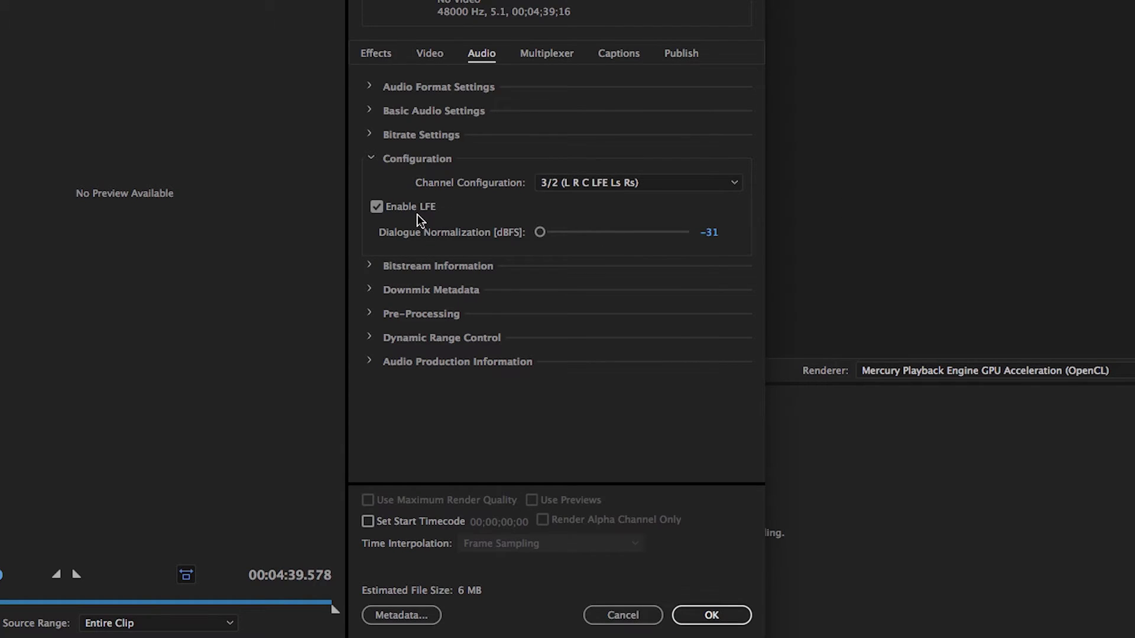
# Set dialogue normalization to -19 dBFS and expand Bitstream Information to review it
pyautogui.click(711, 233)
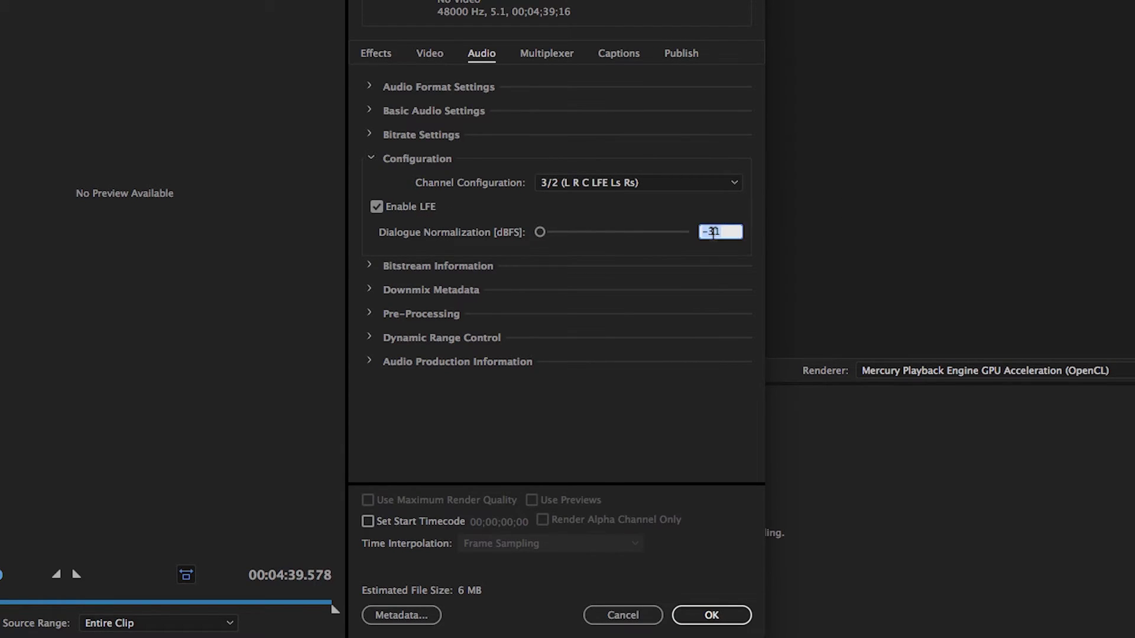
pyautogui.write('-19')
pyautogui.press('Return')
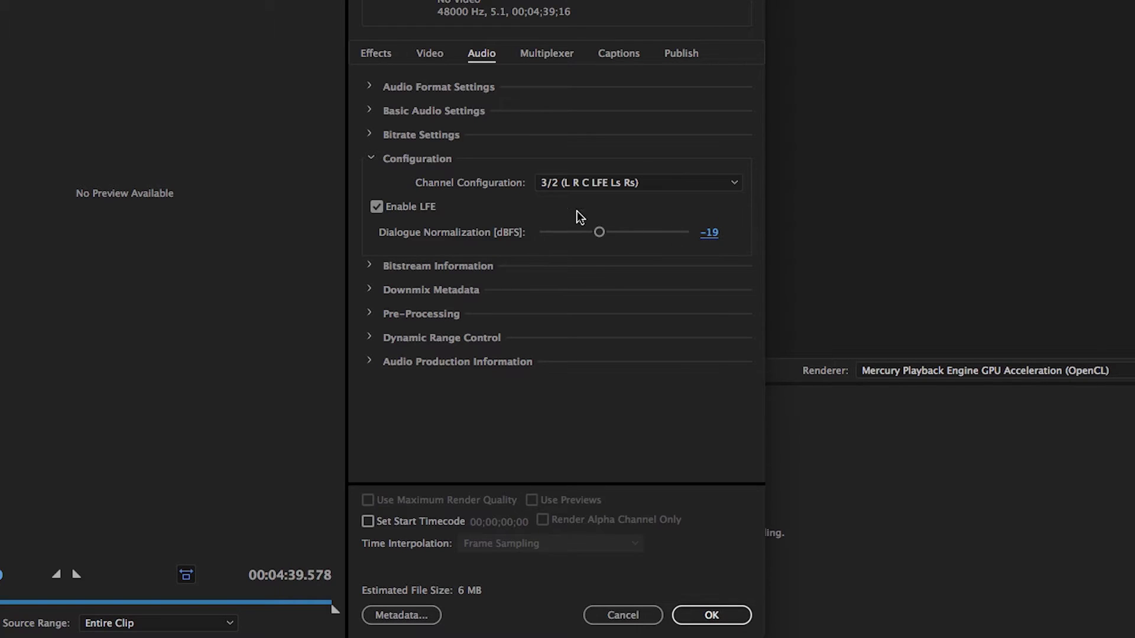
pyautogui.click(372, 158)
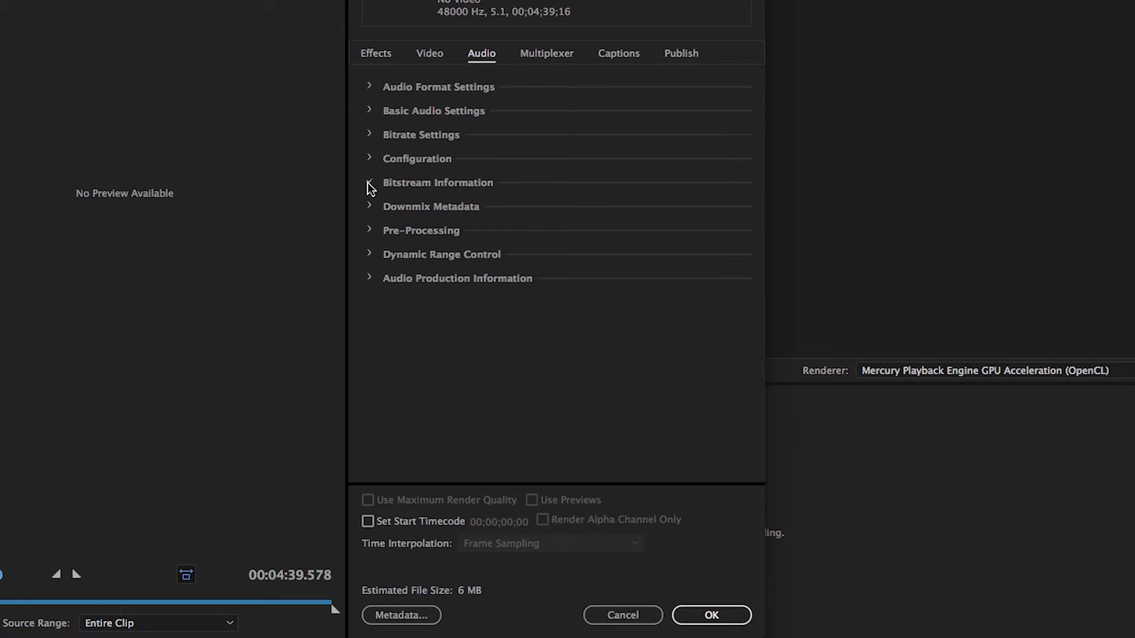
pyautogui.click(369, 182)
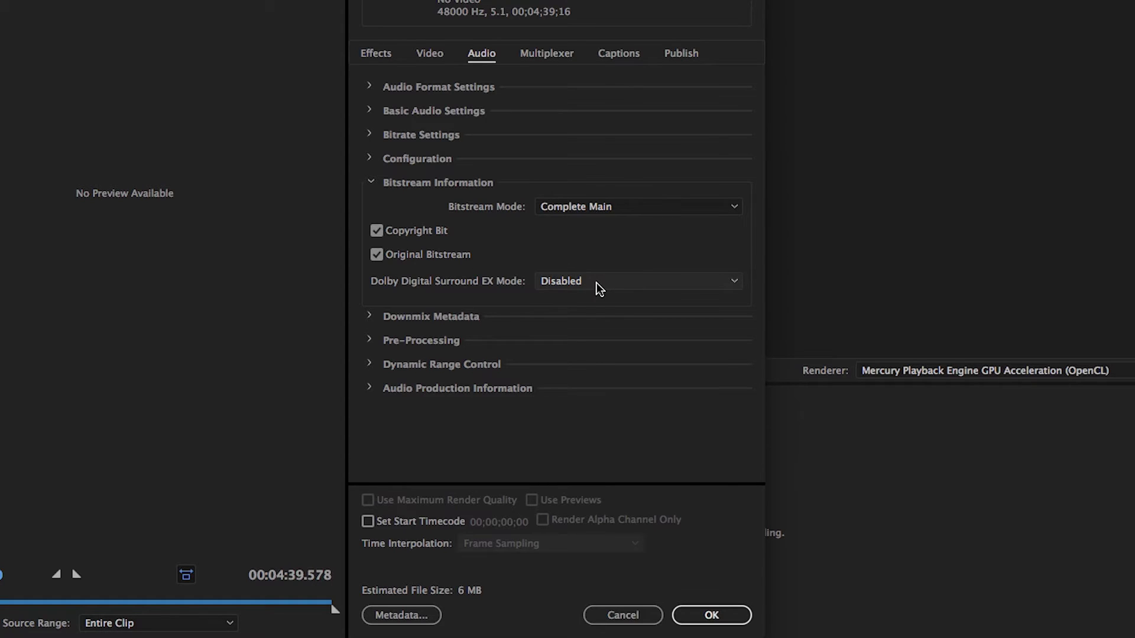
pyautogui.moveTo(596, 282)
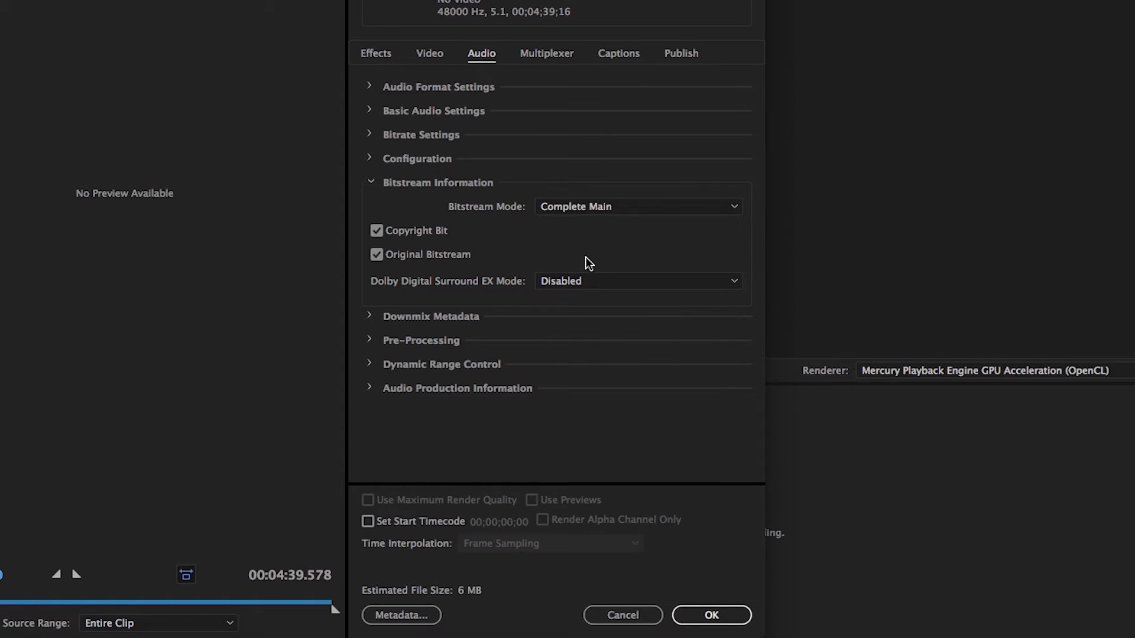
# Set the stereo downmix preference to Pro Logic II downmix preferred
pyautogui.click(376, 183)
pyautogui.click(371, 208)
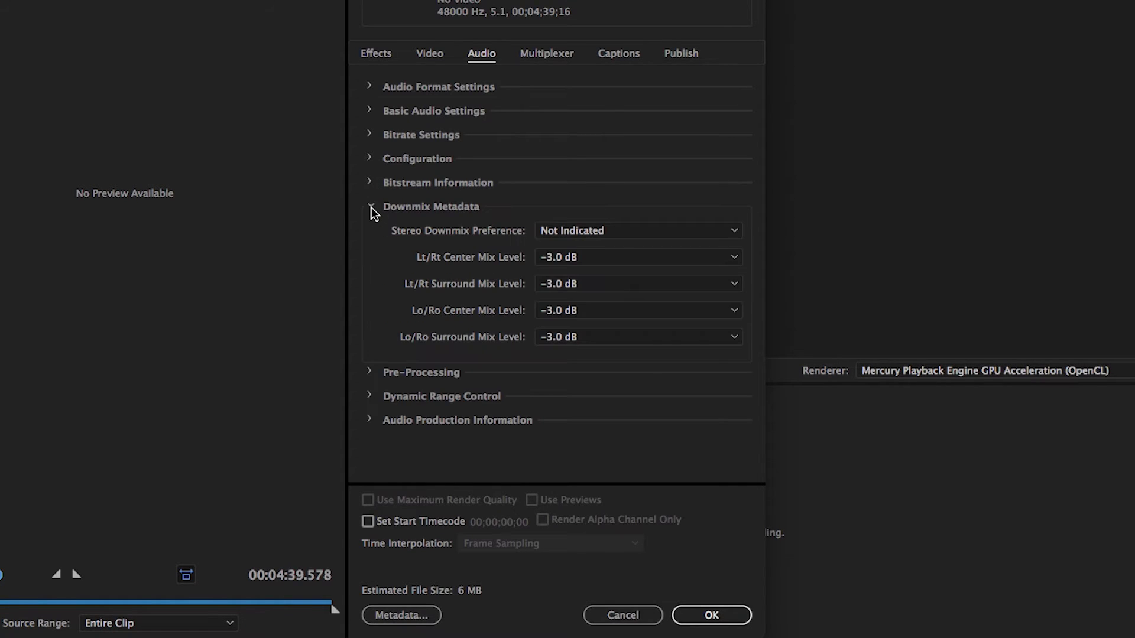
pyautogui.click(603, 230)
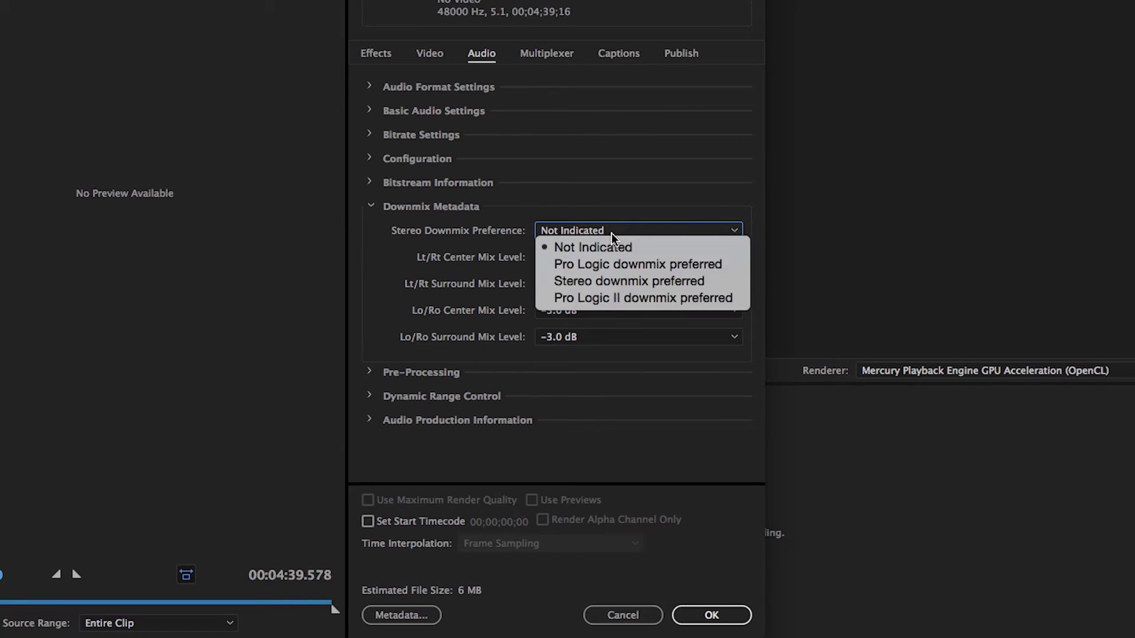
pyautogui.click(618, 301)
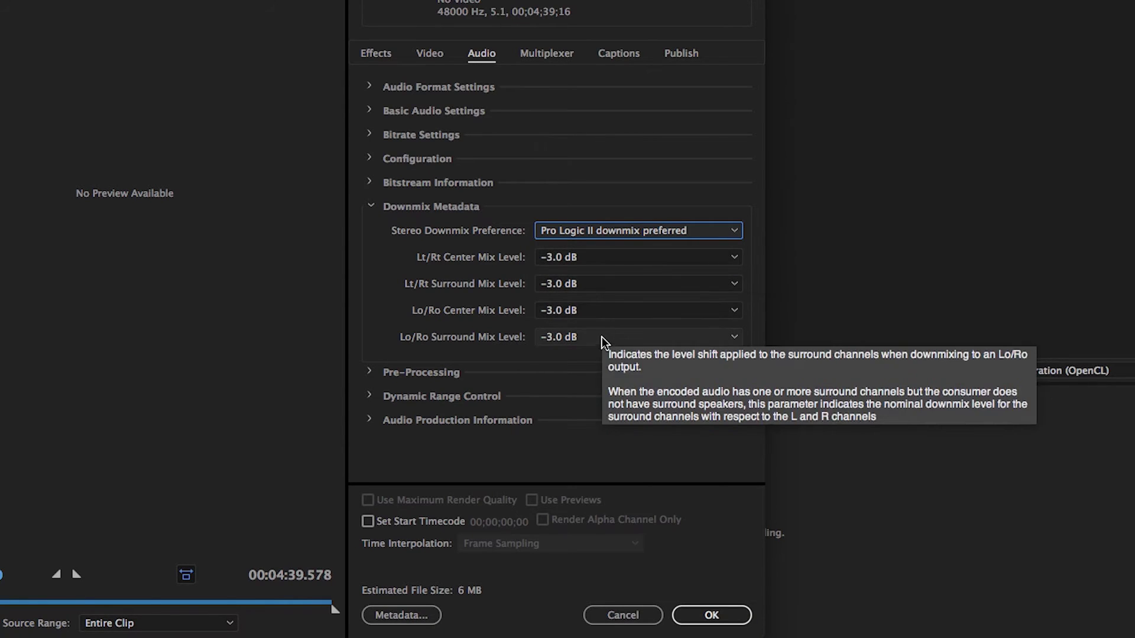
pyautogui.click(375, 204)
# Review the Pre-Processing, Dynamic Range Control and Audio Production Information defaults
pyautogui.click(371, 231)
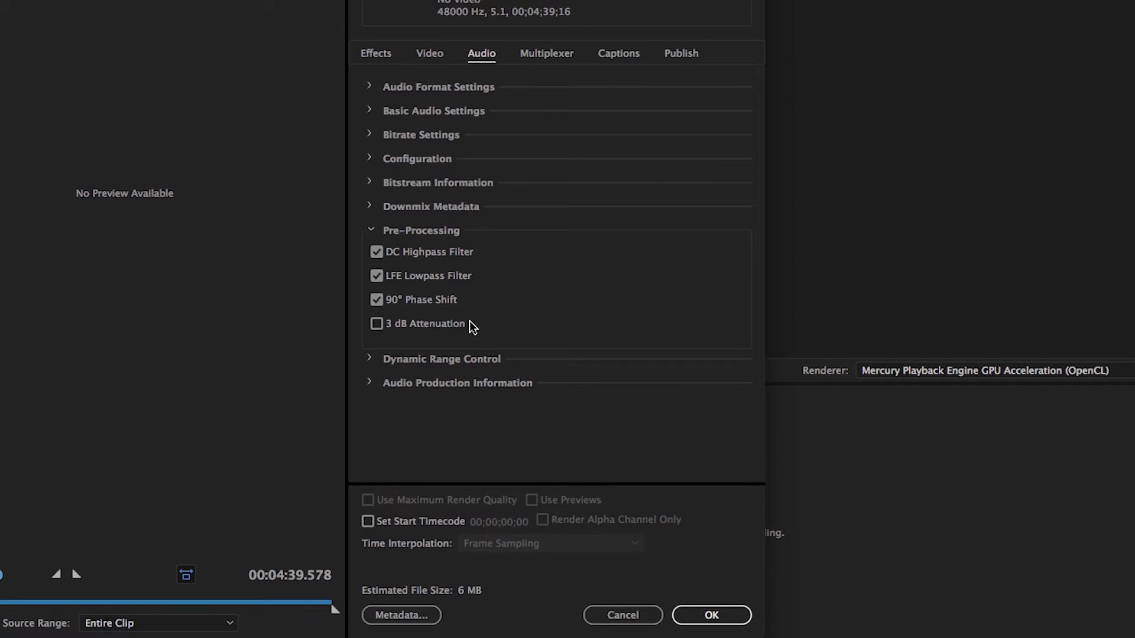
pyautogui.click(370, 230)
pyautogui.click(371, 255)
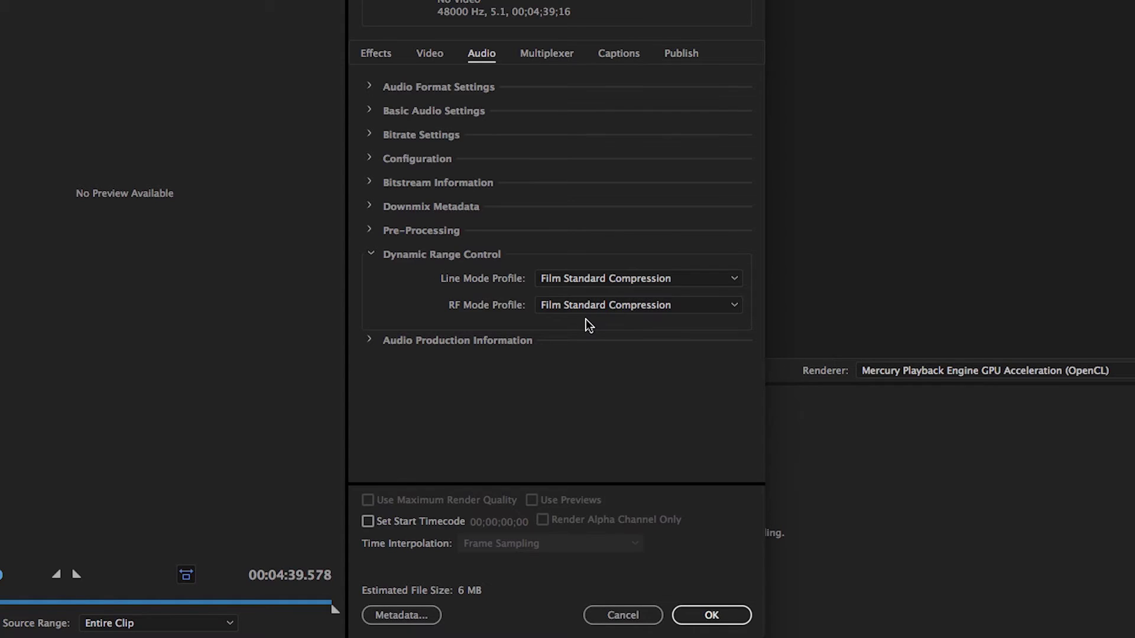
pyautogui.click(373, 254)
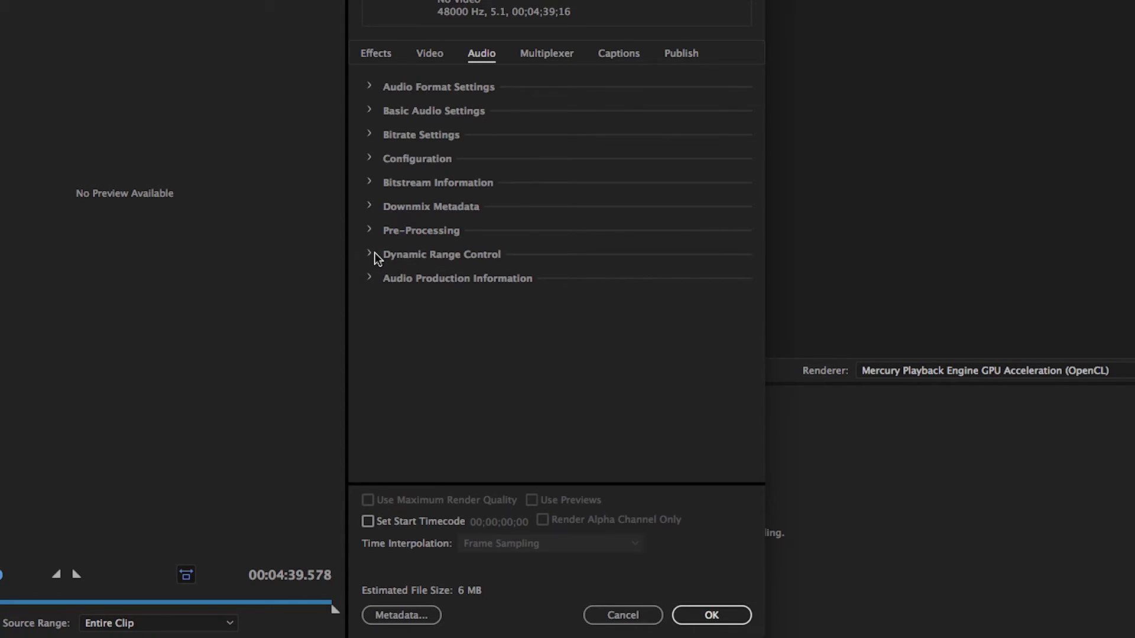
pyautogui.click(371, 278)
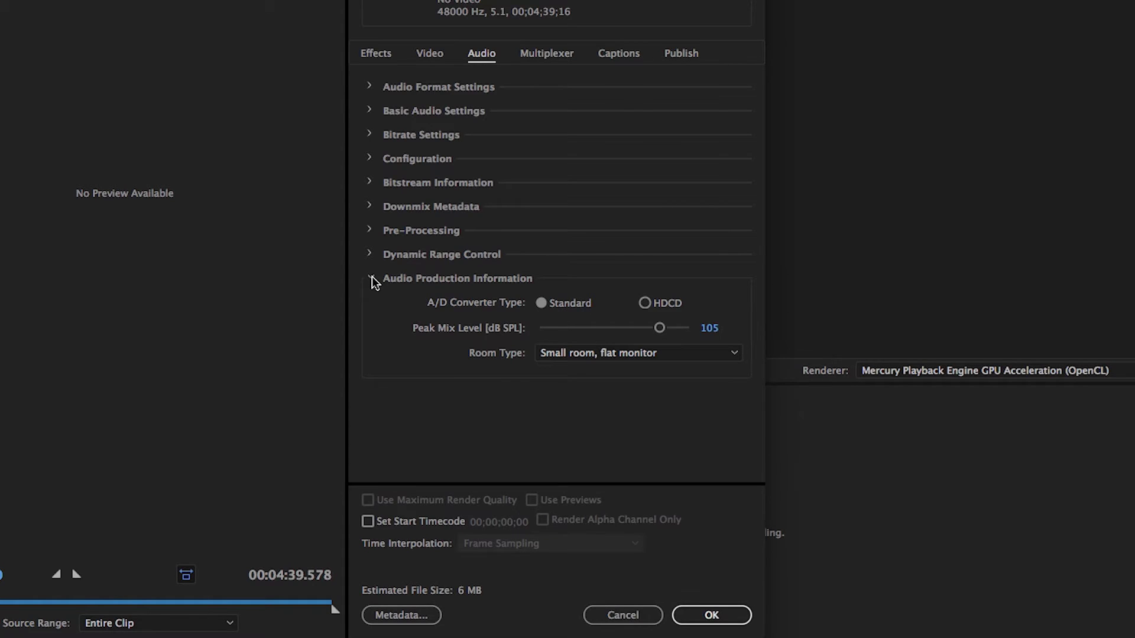
pyautogui.click(371, 278)
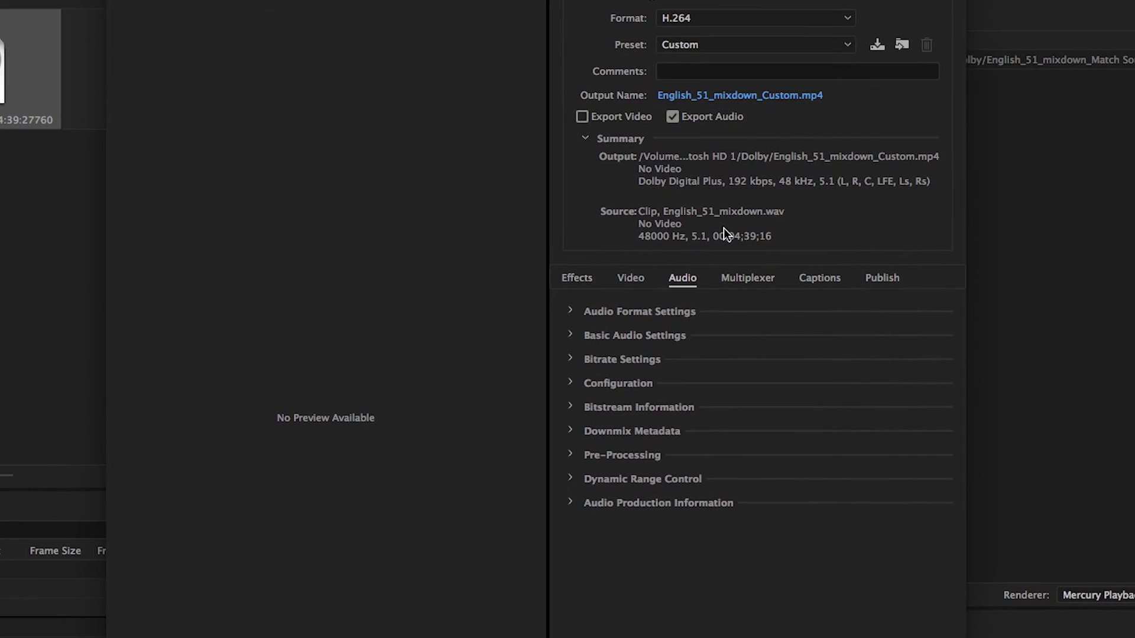
# Save the audio settings as preset 'Dolby Digital Plus 5.1 Surround 192 kbps'
pyautogui.click(875, 44)
pyautogui.write('Dolby Digital Plus 5.1 Surround 192 kbps')
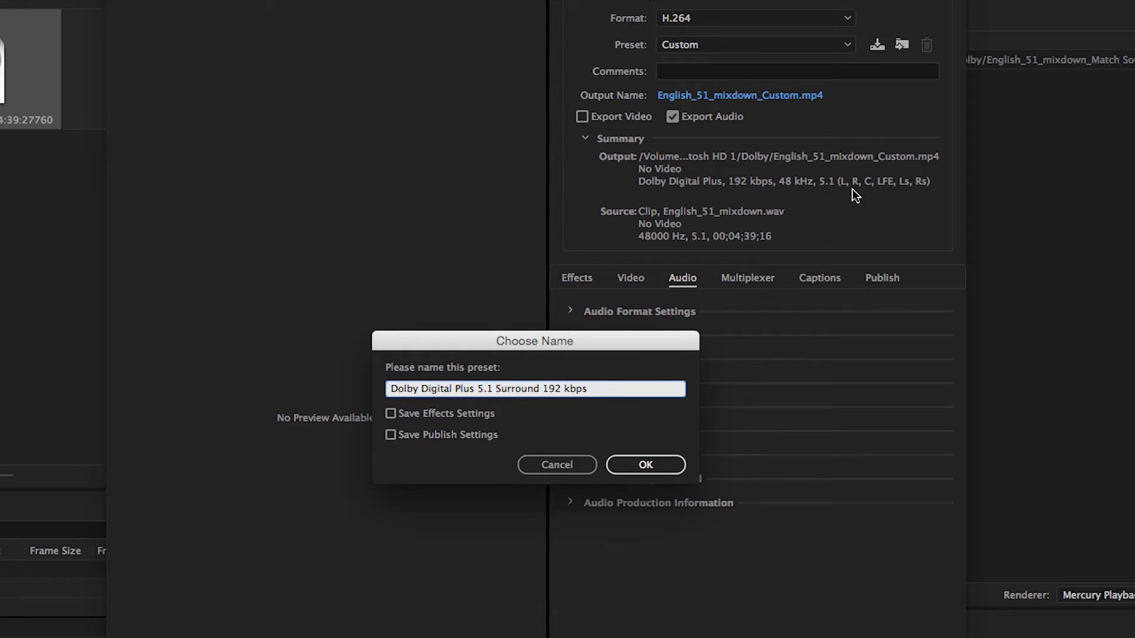
pyautogui.click(645, 464)
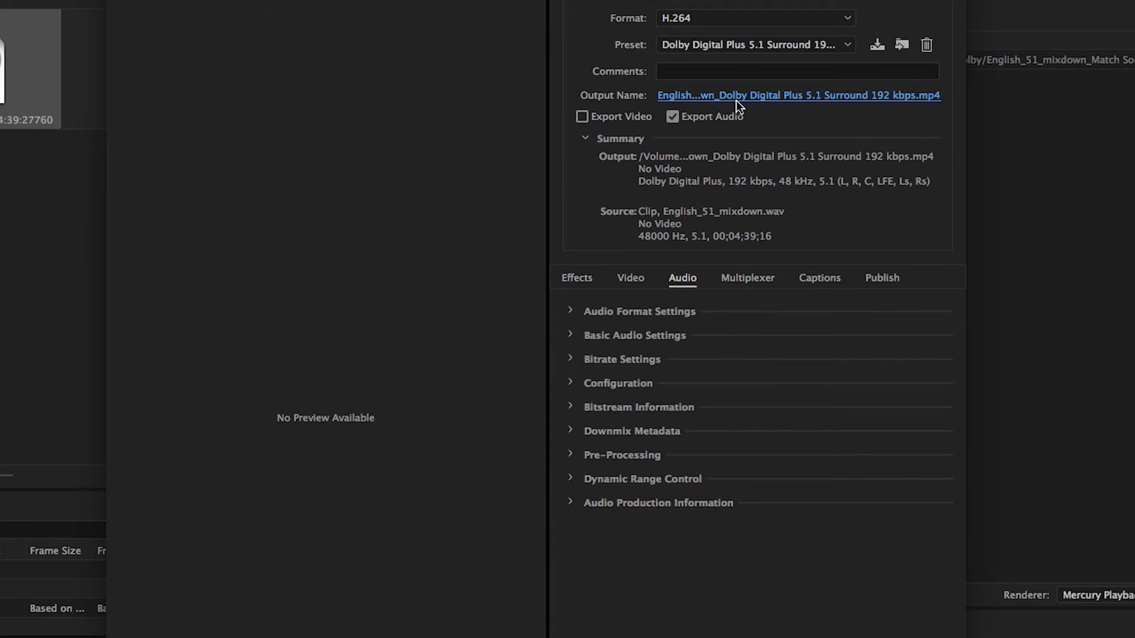
# Name the output English_DDP_Surround_192 and accept the settings to queue the encode
pyautogui.click(738, 98)
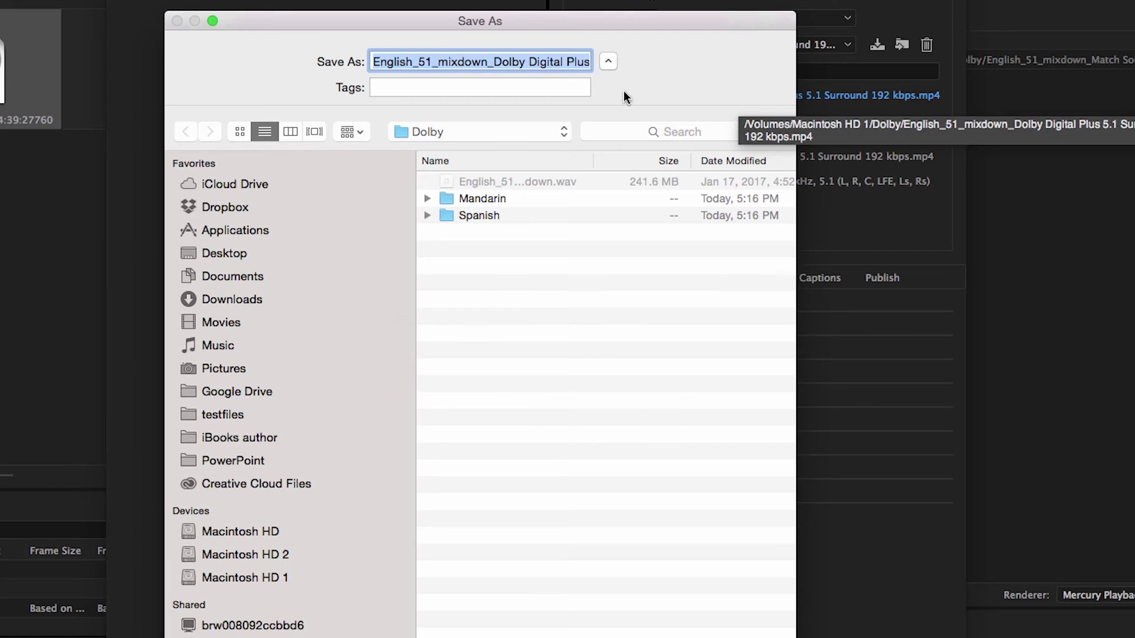
pyautogui.write('English_DDP_Surround_192')
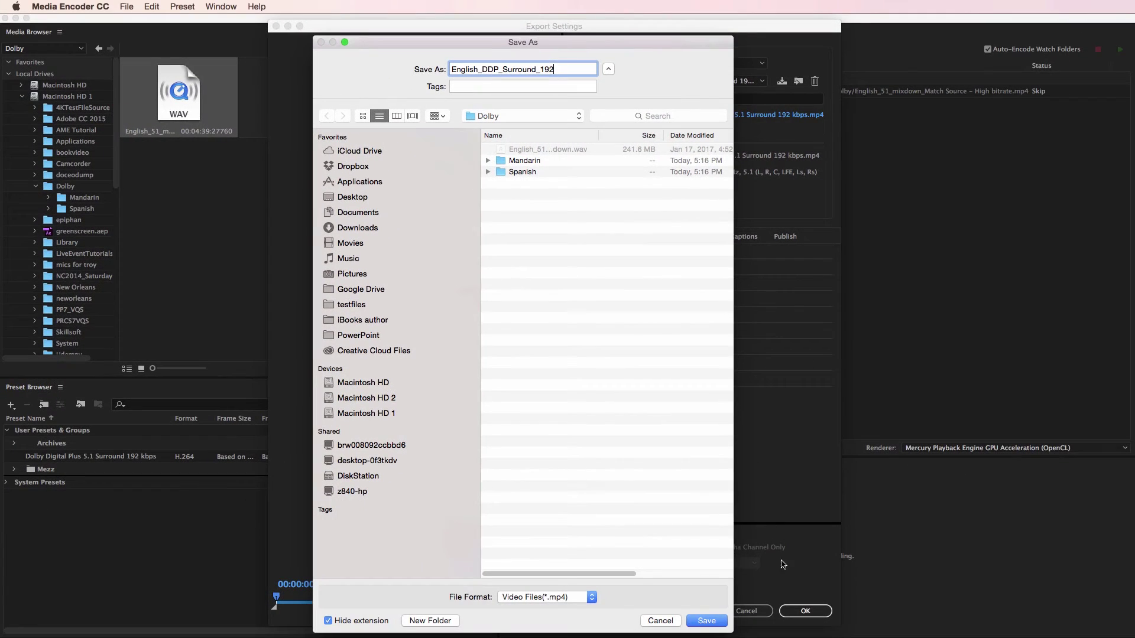
pyautogui.click(711, 621)
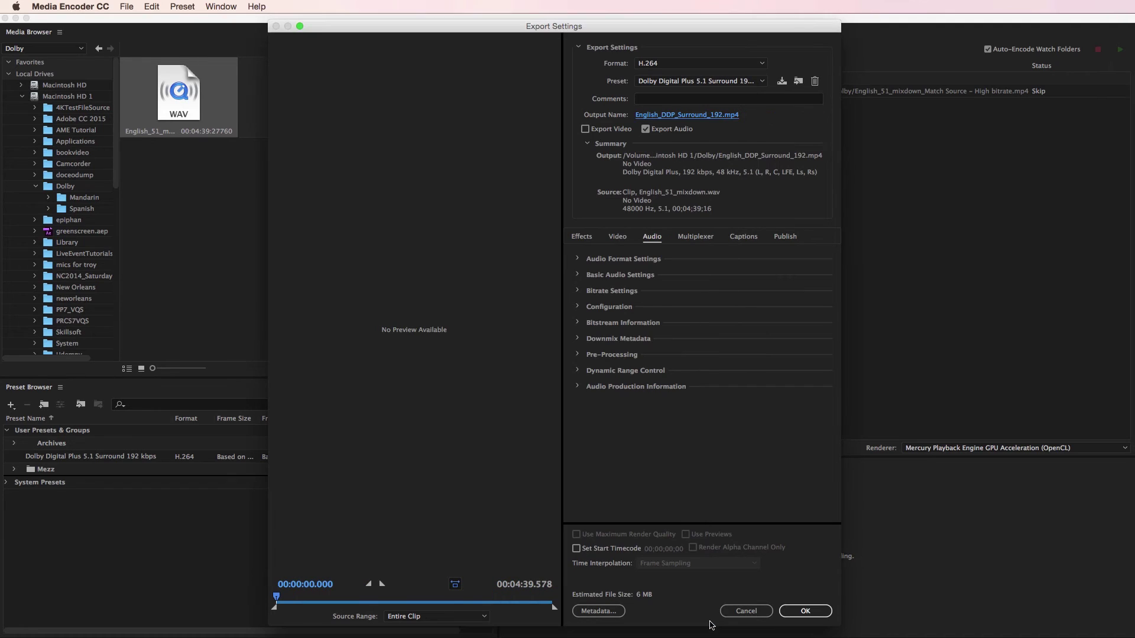
pyautogui.click(801, 611)
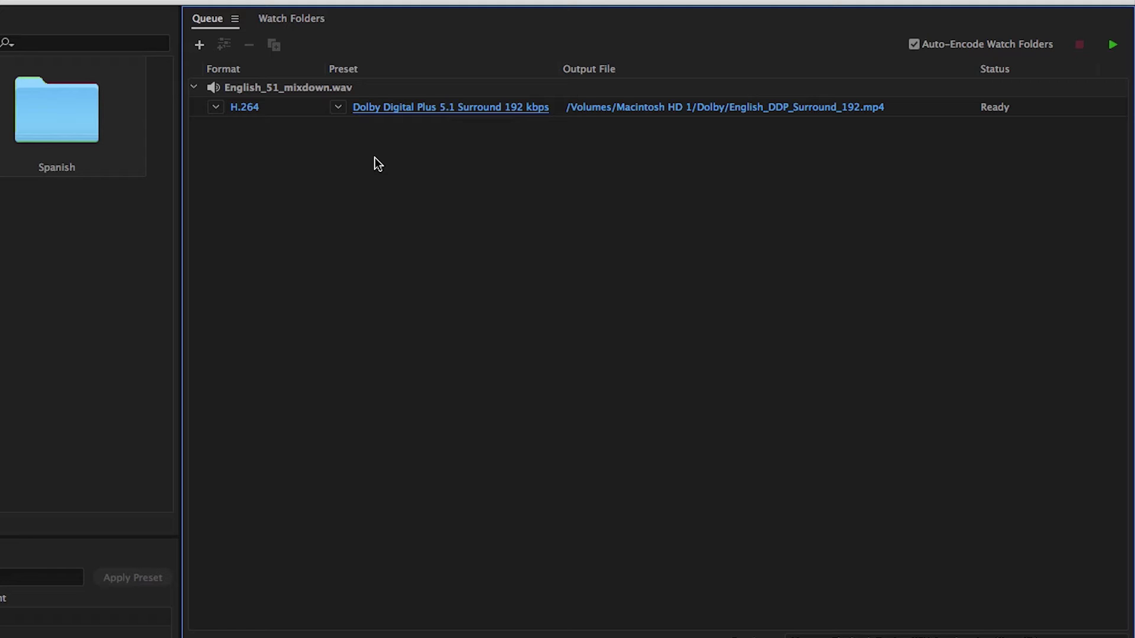
# Duplicate the DD+ 5.1 encode job and open the copy's Export Settings
pyautogui.rightClick(411, 110)
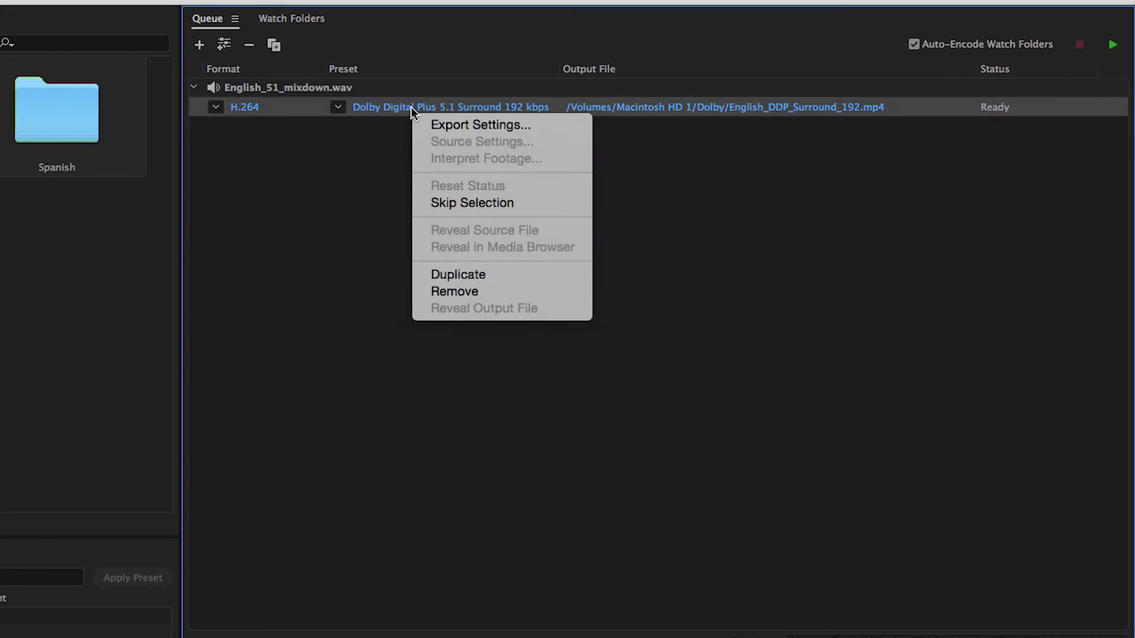
pyautogui.click(469, 274)
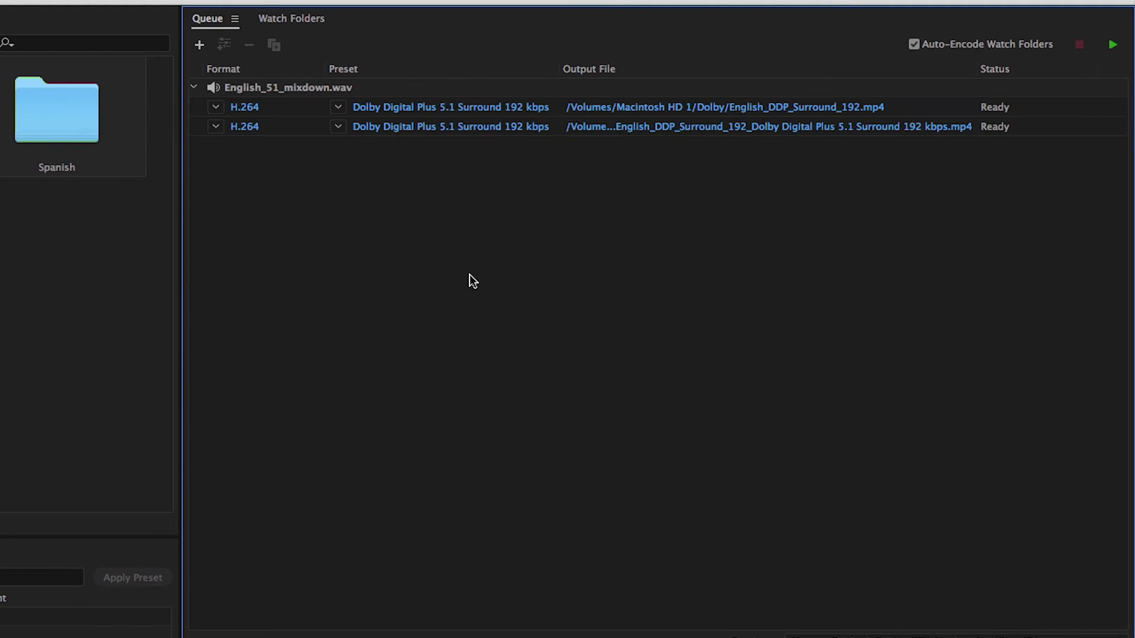
pyautogui.click(444, 127)
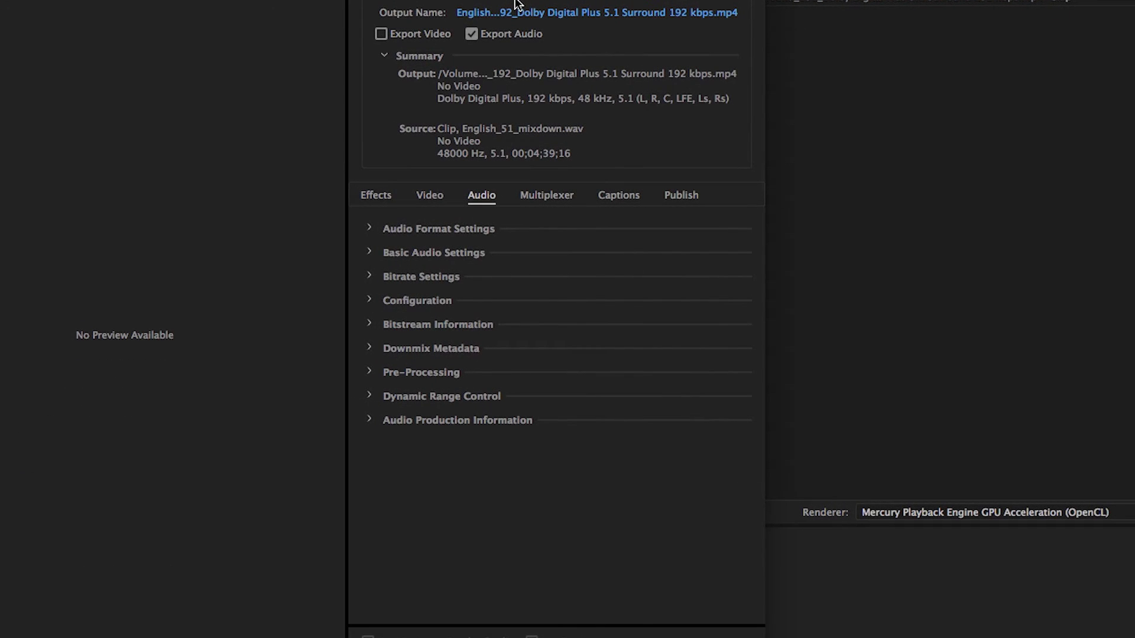
pyautogui.click(382, 56)
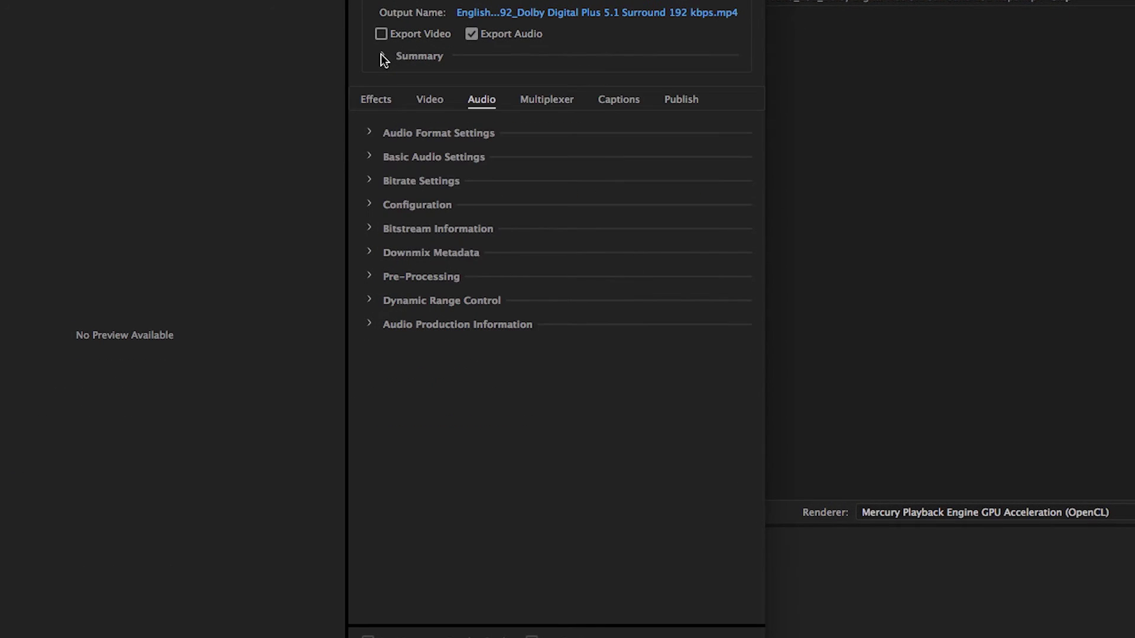
# Switch the copy's audio codec to Dolby Digital at 384 kbps, 6 channels
pyautogui.click(369, 134)
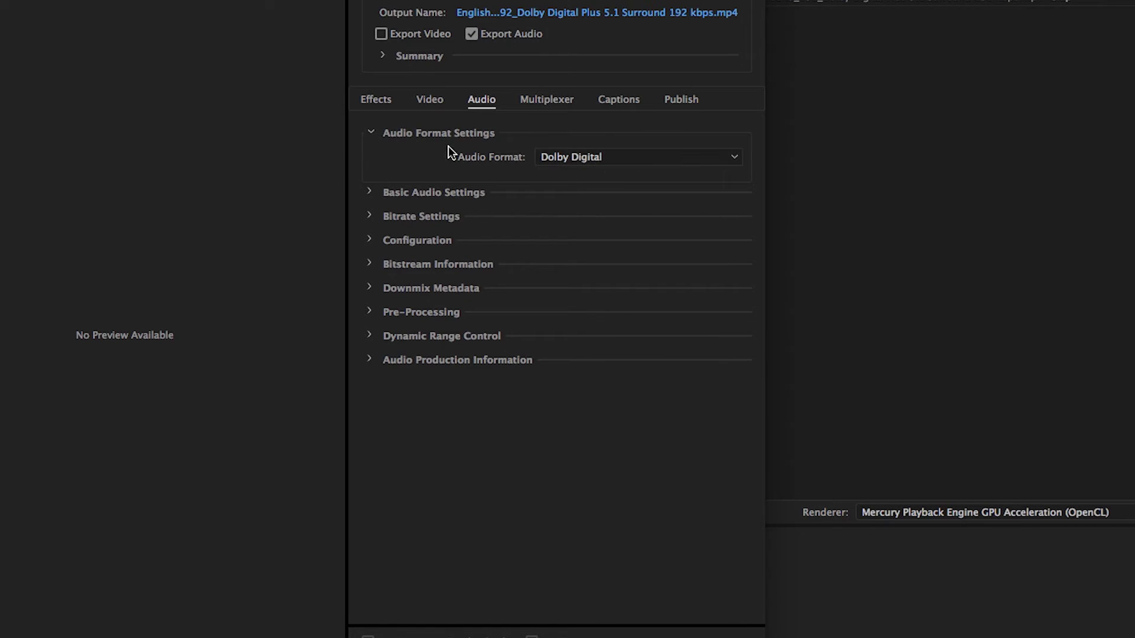
pyautogui.click(368, 131)
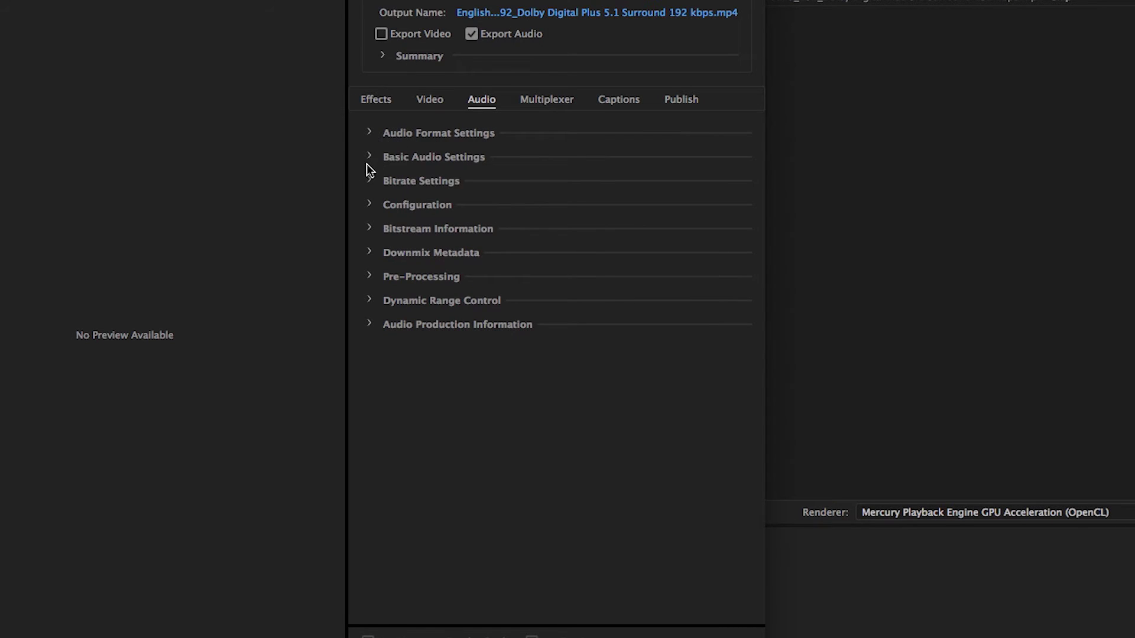
pyautogui.click(370, 159)
pyautogui.click(590, 182)
pyautogui.click(596, 214)
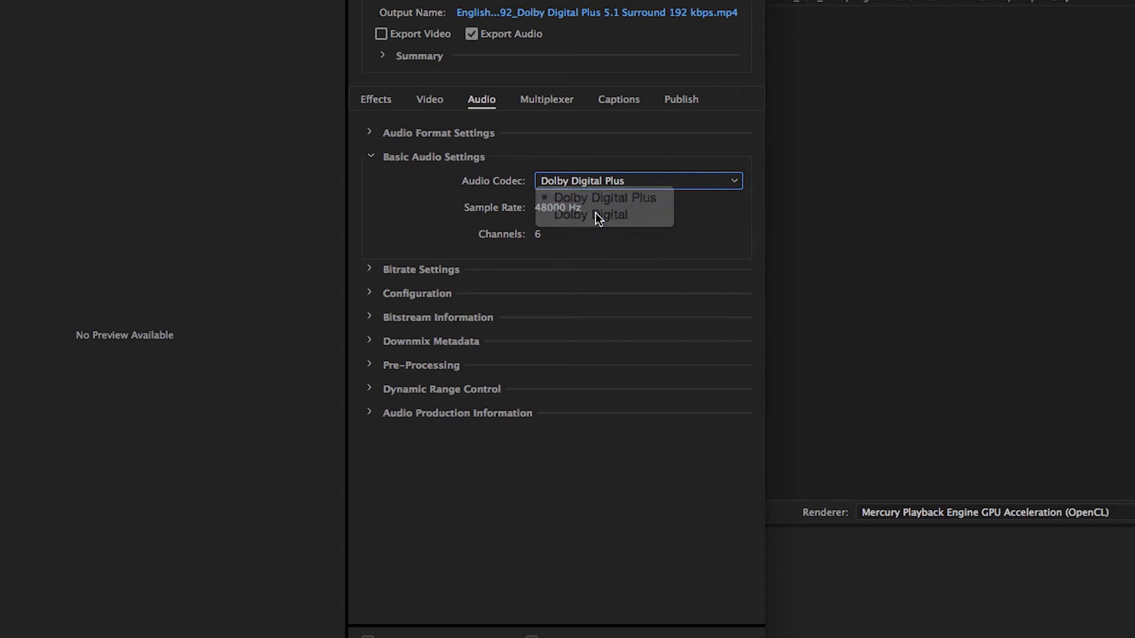
pyautogui.click(370, 158)
pyautogui.click(371, 182)
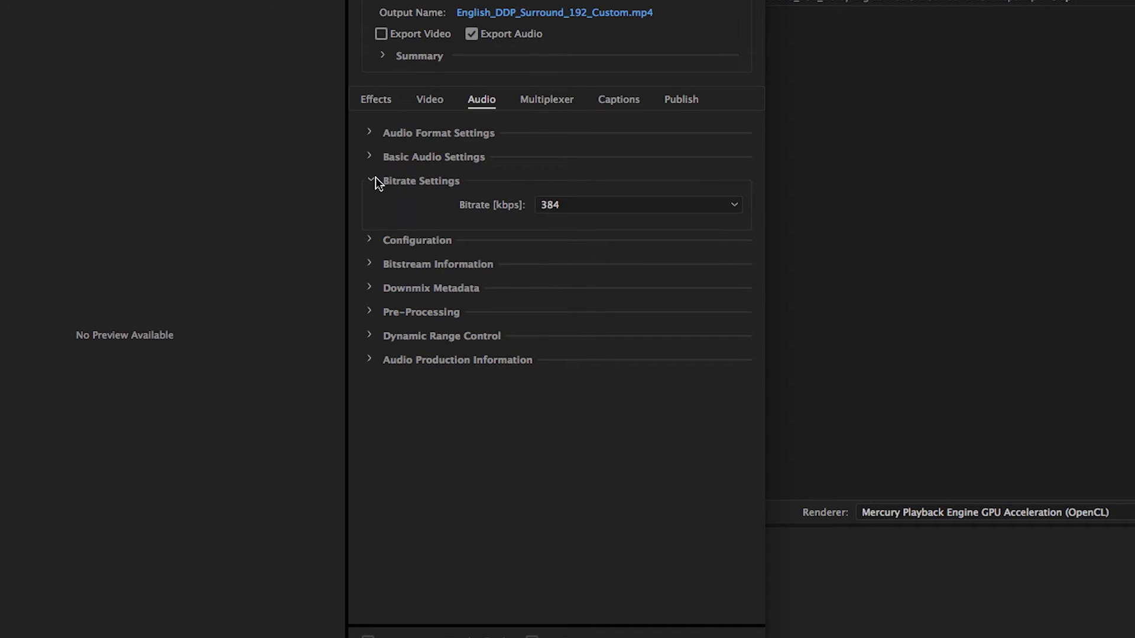
pyautogui.click(379, 183)
pyautogui.click(371, 205)
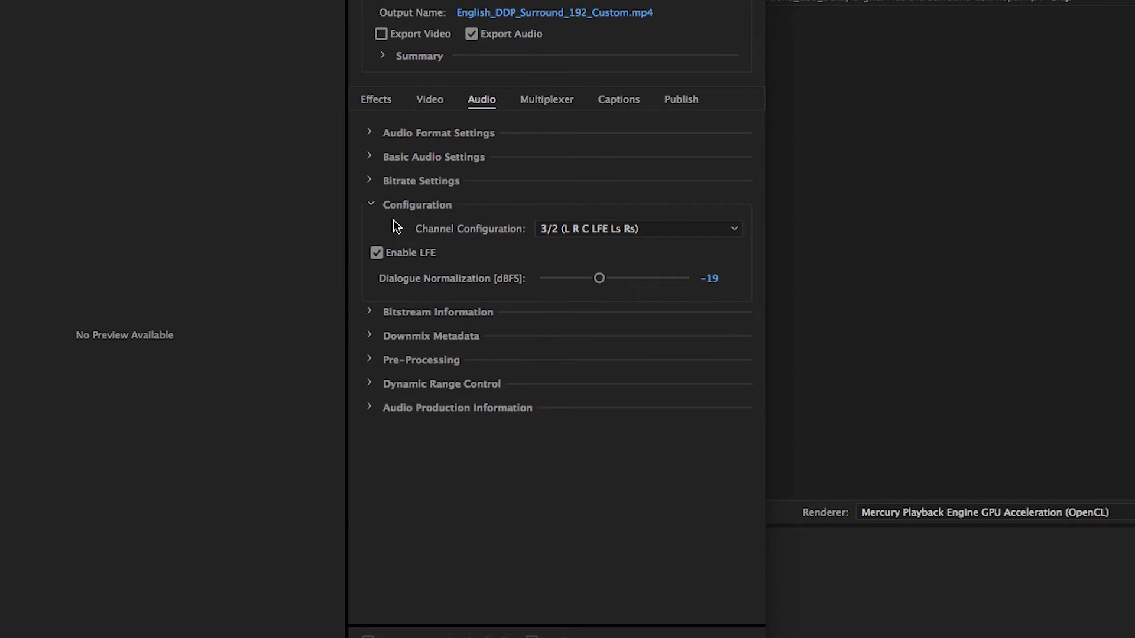
pyautogui.click(373, 207)
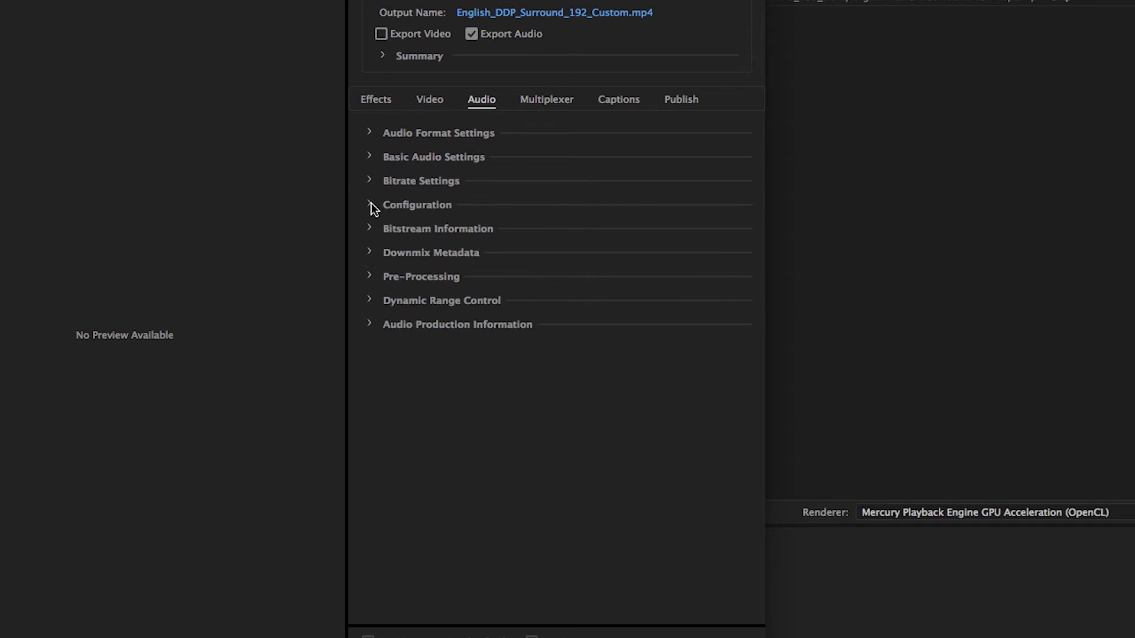
# Review Bitstream Information and set stereo downmix preference to Pro Logic downmix preferred
pyautogui.click(370, 230)
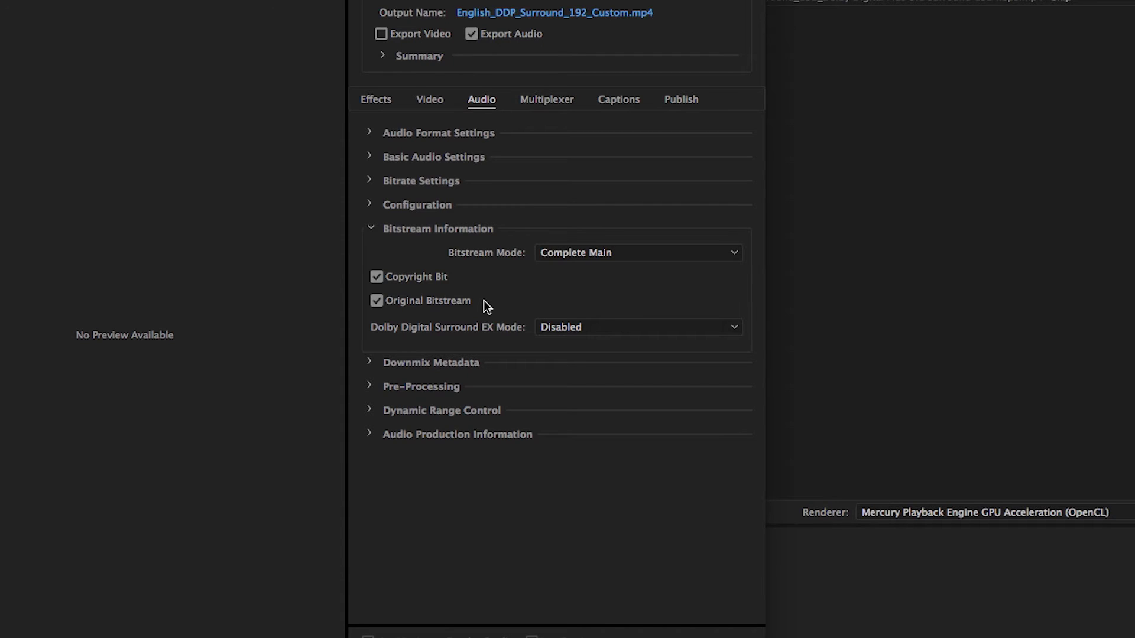
pyautogui.moveTo(602, 326)
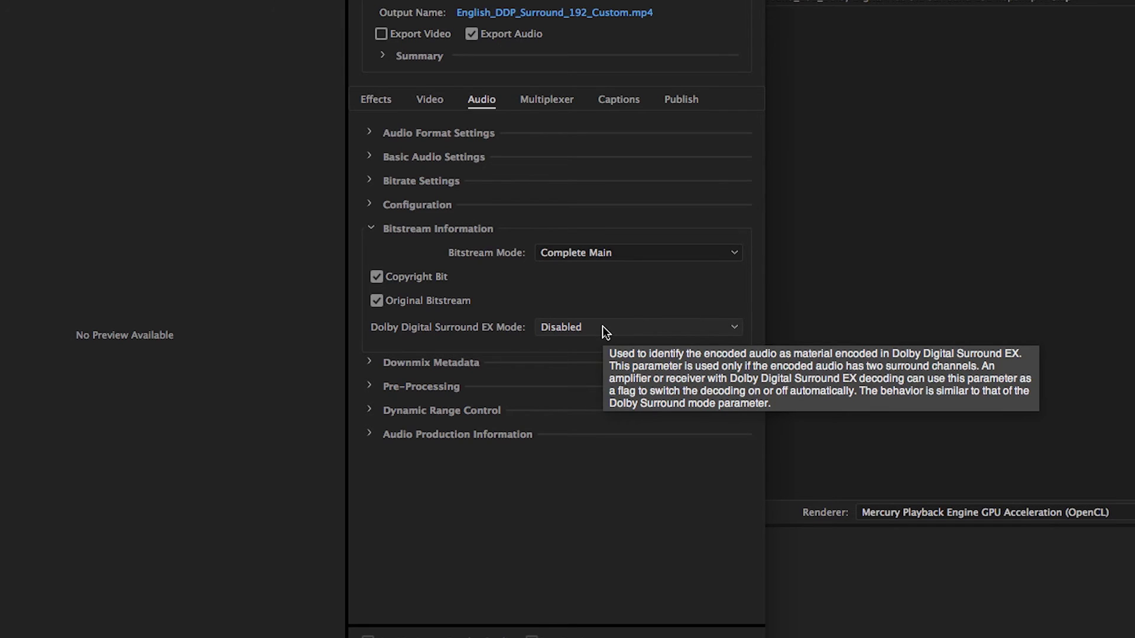
pyautogui.click(372, 230)
pyautogui.click(371, 252)
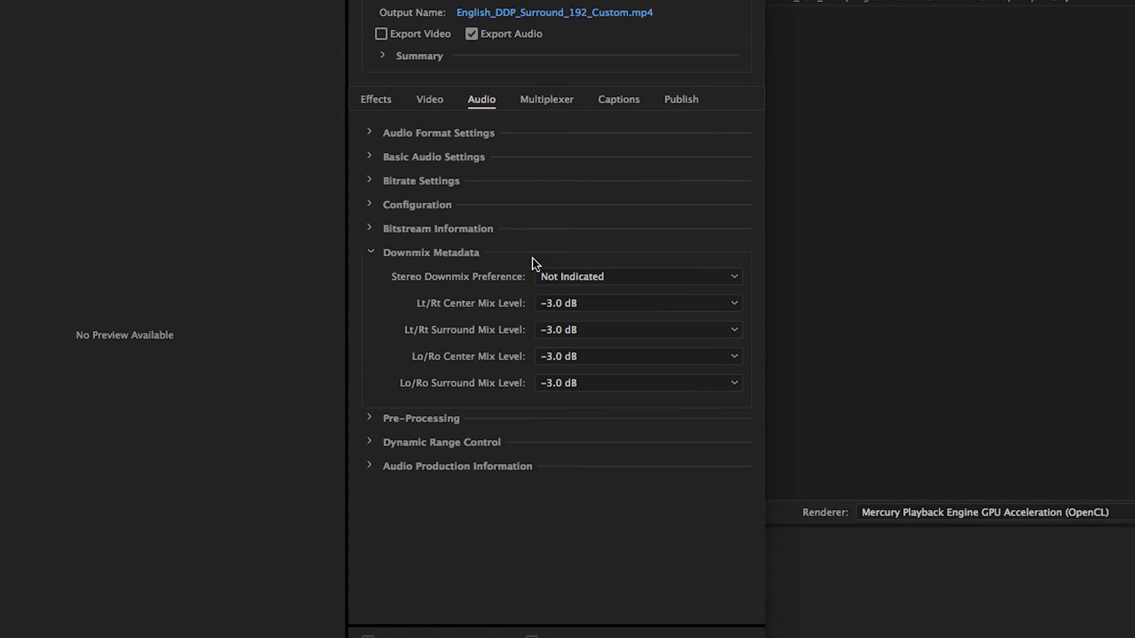
pyautogui.click(610, 279)
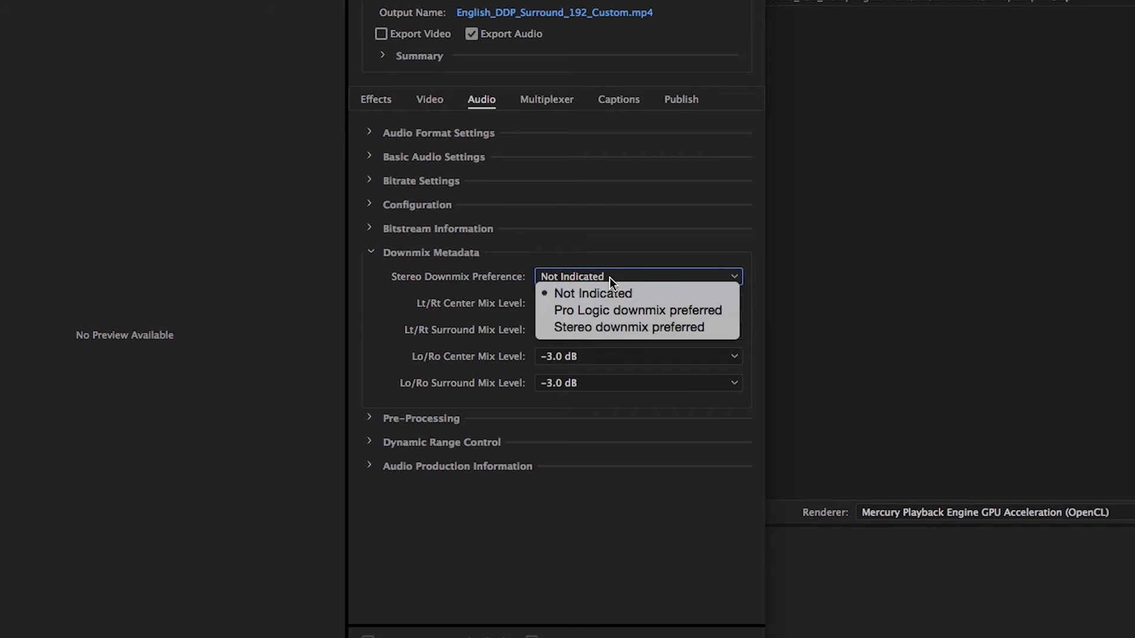
pyautogui.click(616, 308)
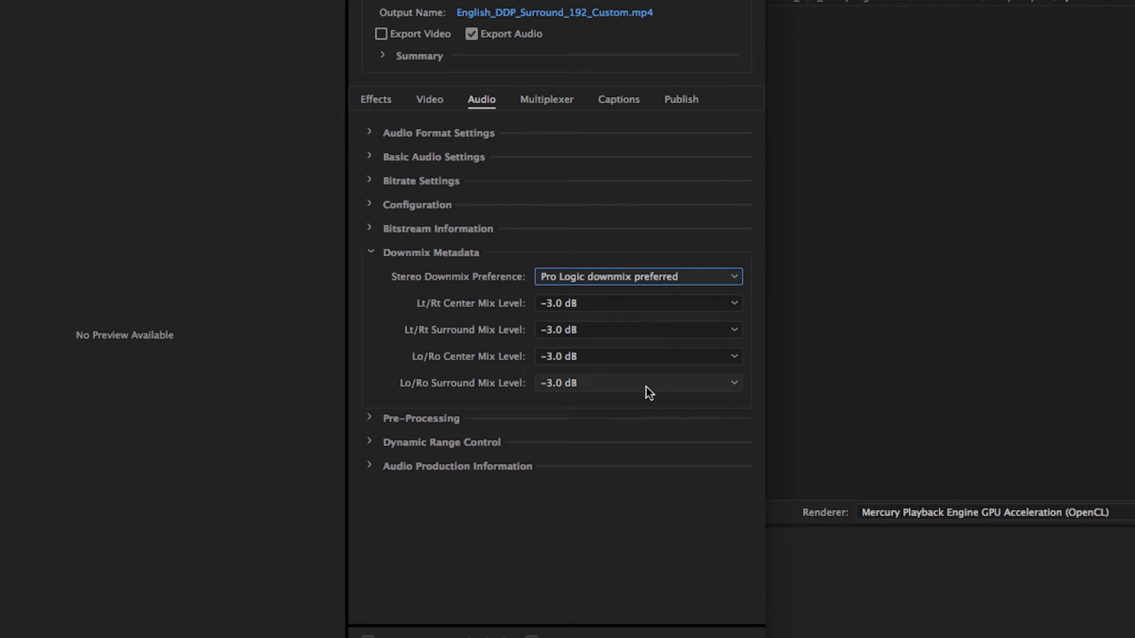
pyautogui.click(373, 251)
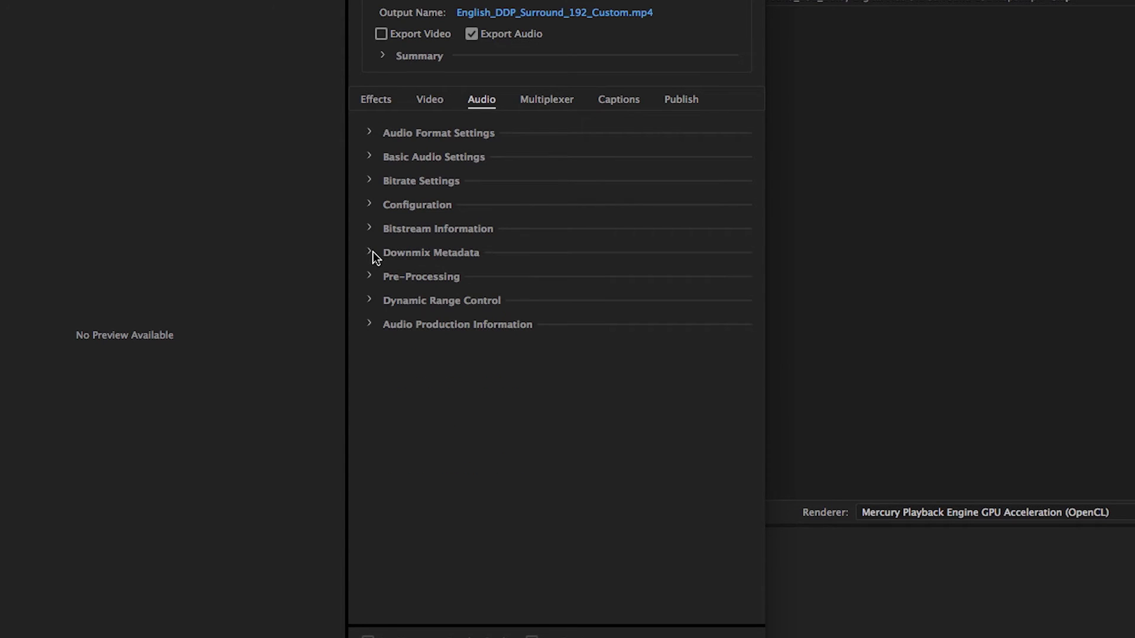
# Review Pre-Processing filters, Dynamic Range Control and Audio Production Information, keeping their defaults
pyautogui.click(370, 276)
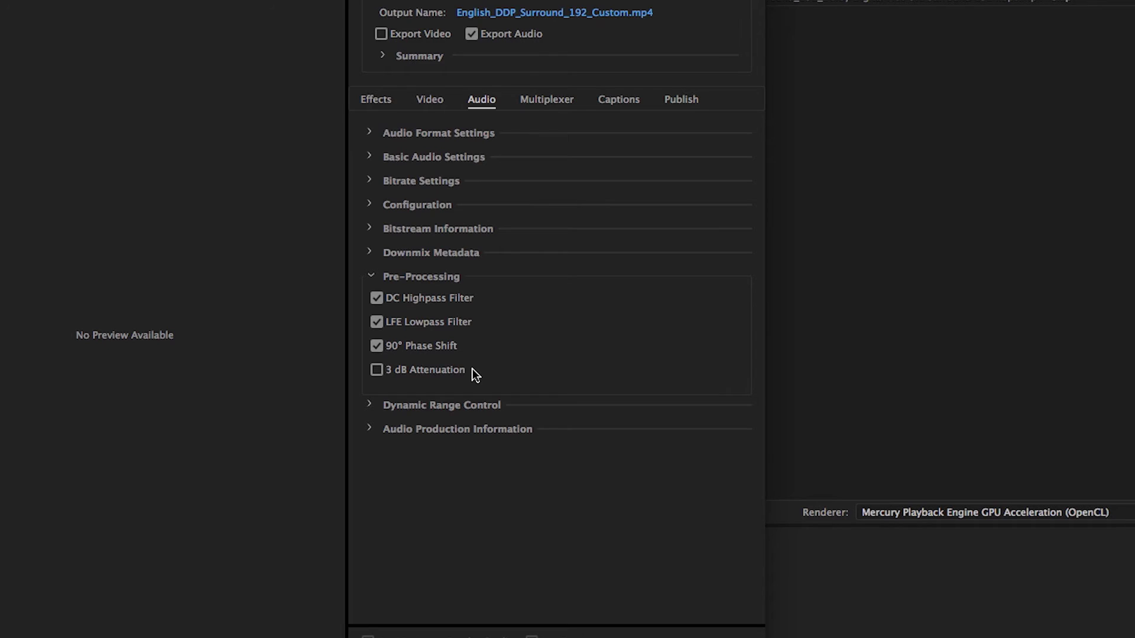
pyautogui.click(373, 276)
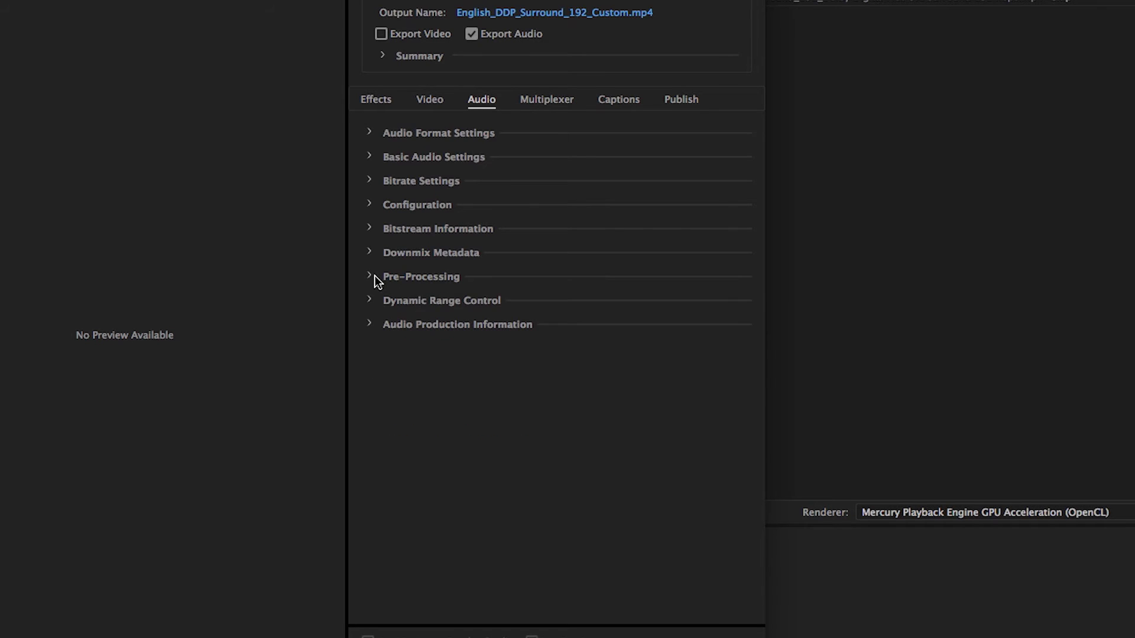
pyautogui.click(371, 301)
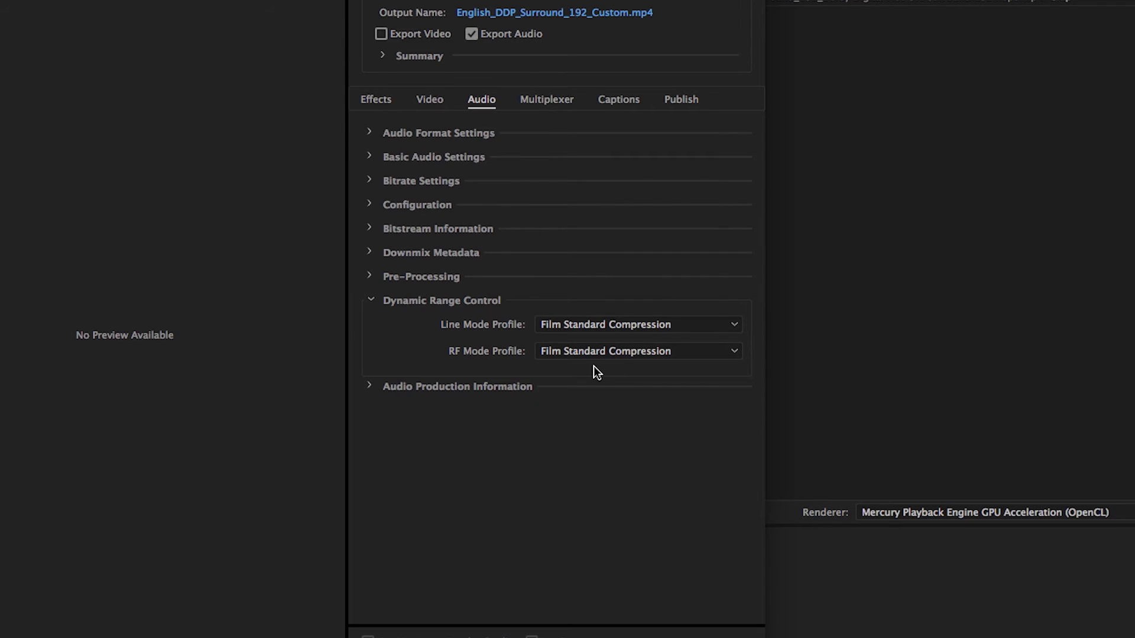
pyautogui.click(371, 301)
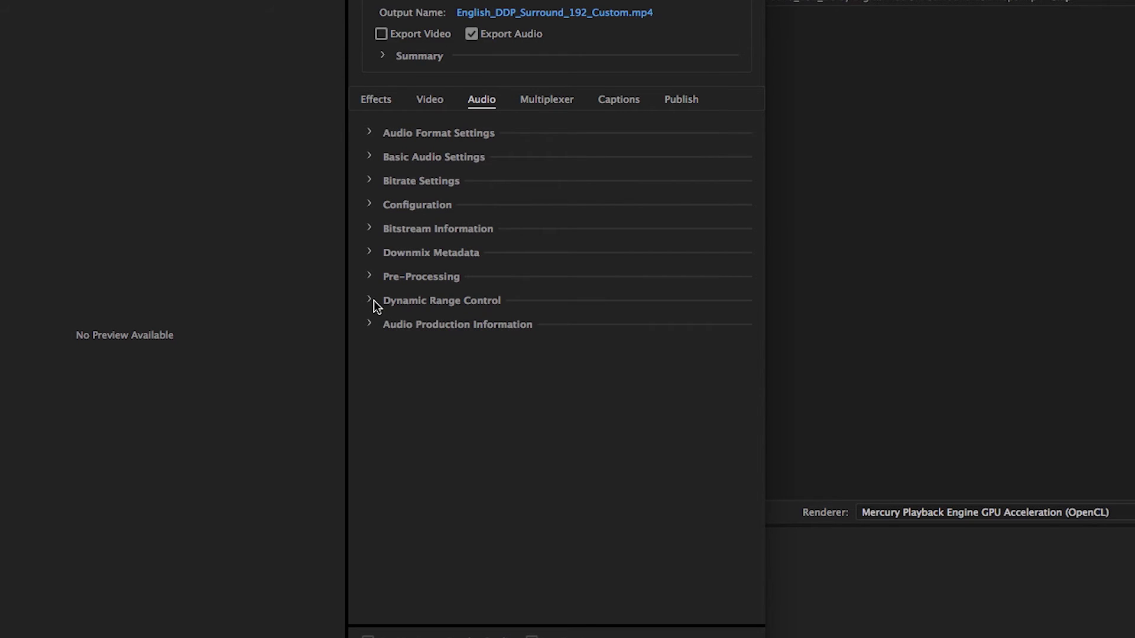
pyautogui.click(371, 324)
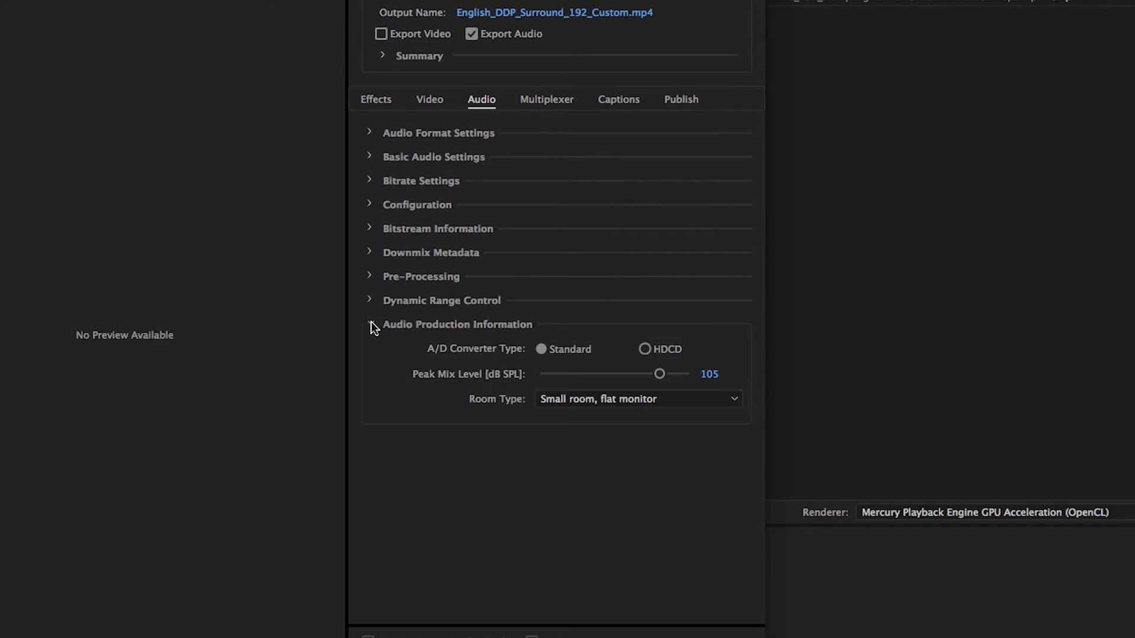
pyautogui.click(371, 324)
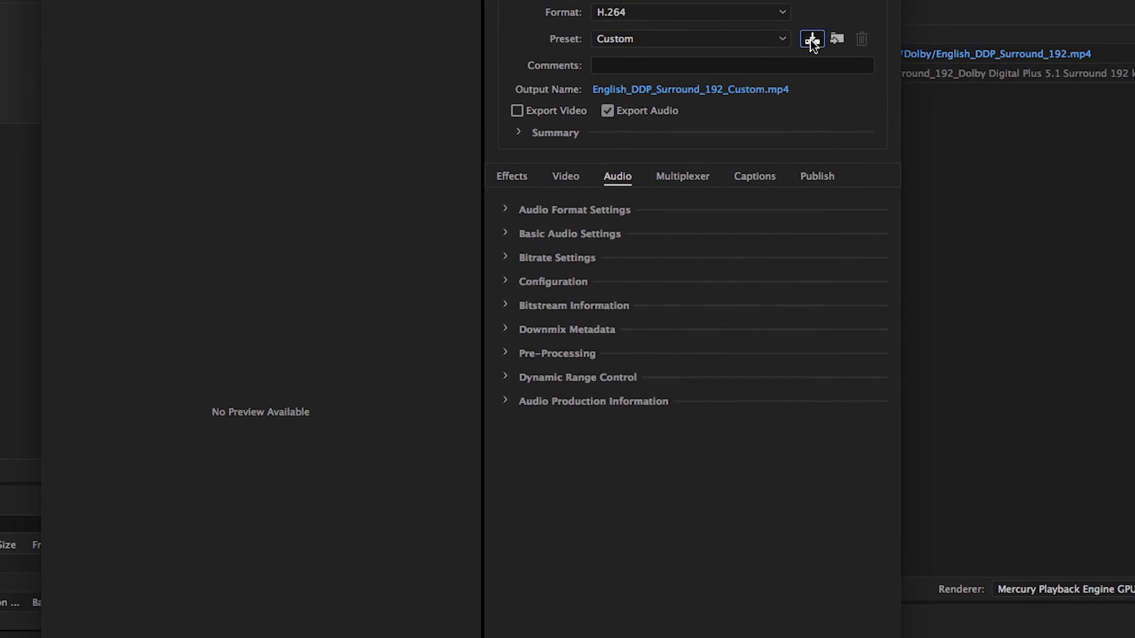
# Save the current settings as the preset 'Dolby Digital 5.1 Surround 384 kbps'
pyautogui.click(810, 40)
pyautogui.moveTo(367, 383); pyautogui.dragTo(300, 381)
pyautogui.press('BackSpace')
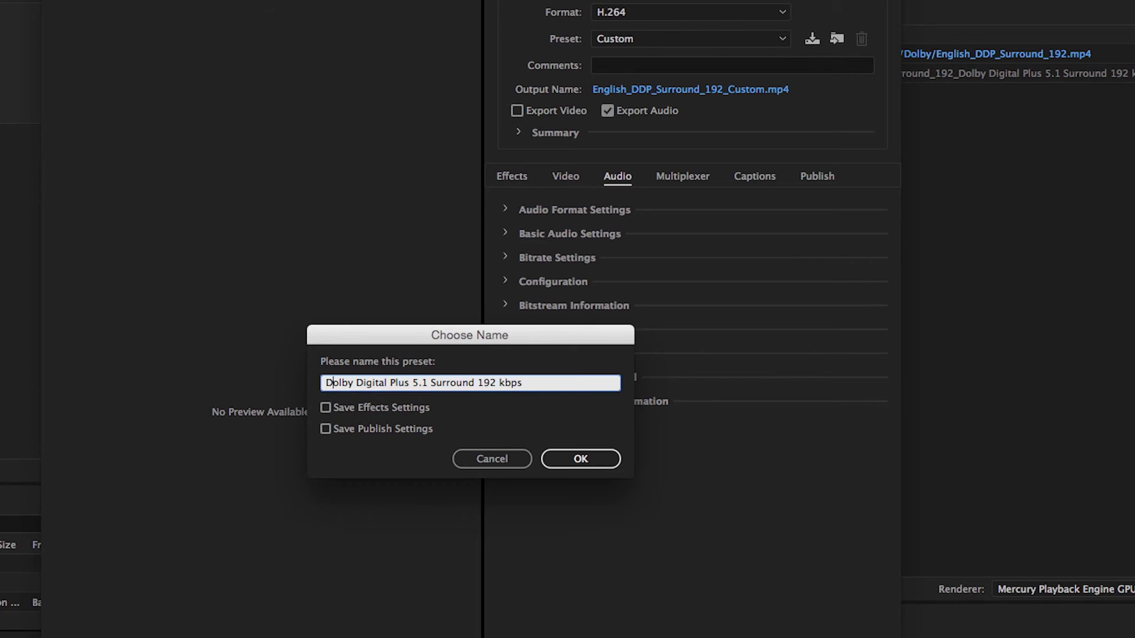
pyautogui.moveTo(388, 383); pyautogui.dragTo(409, 383)
pyautogui.moveTo(452, 383); pyautogui.dragTo(473, 383)
pyautogui.write('384')
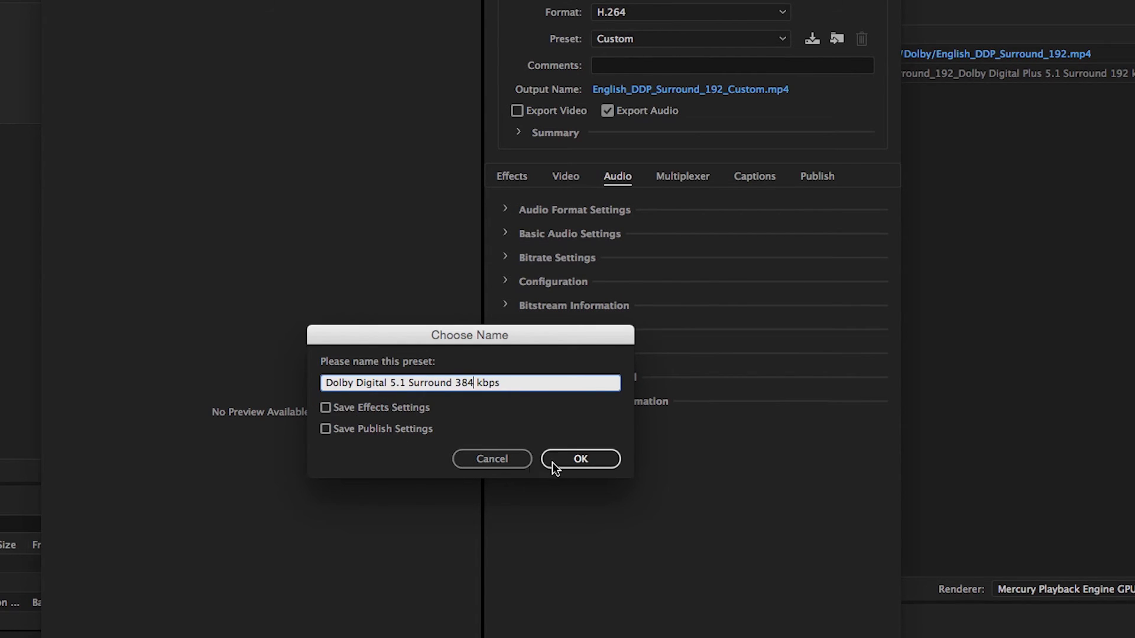
pyautogui.click(569, 461)
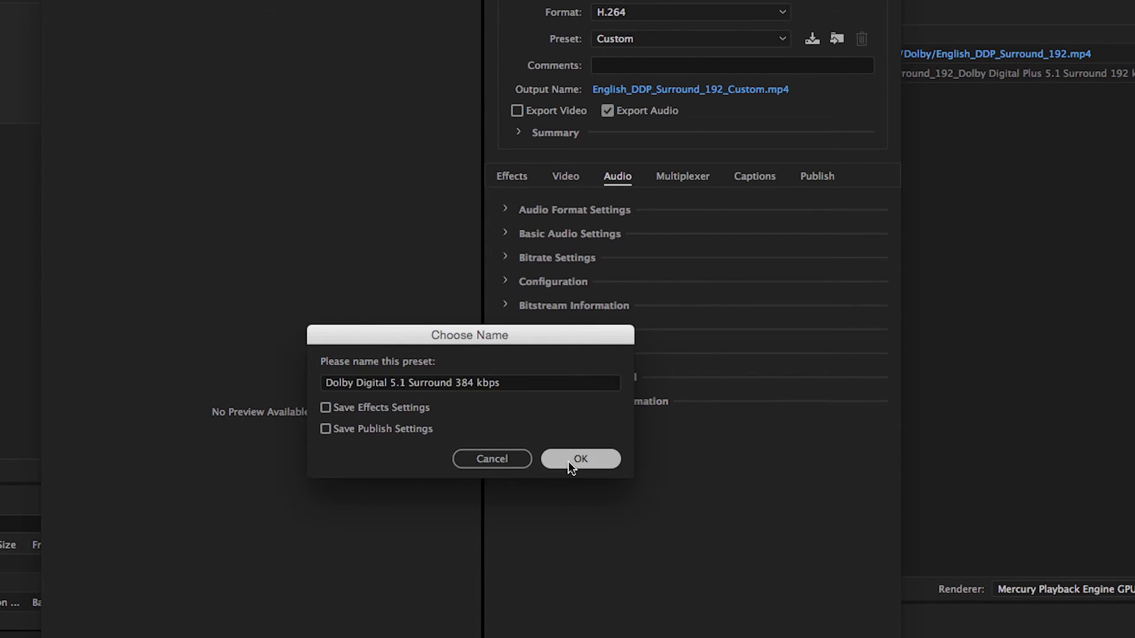
# Set the output file name to English_DD_Surround_384 and accept the export settings
pyautogui.click(681, 94)
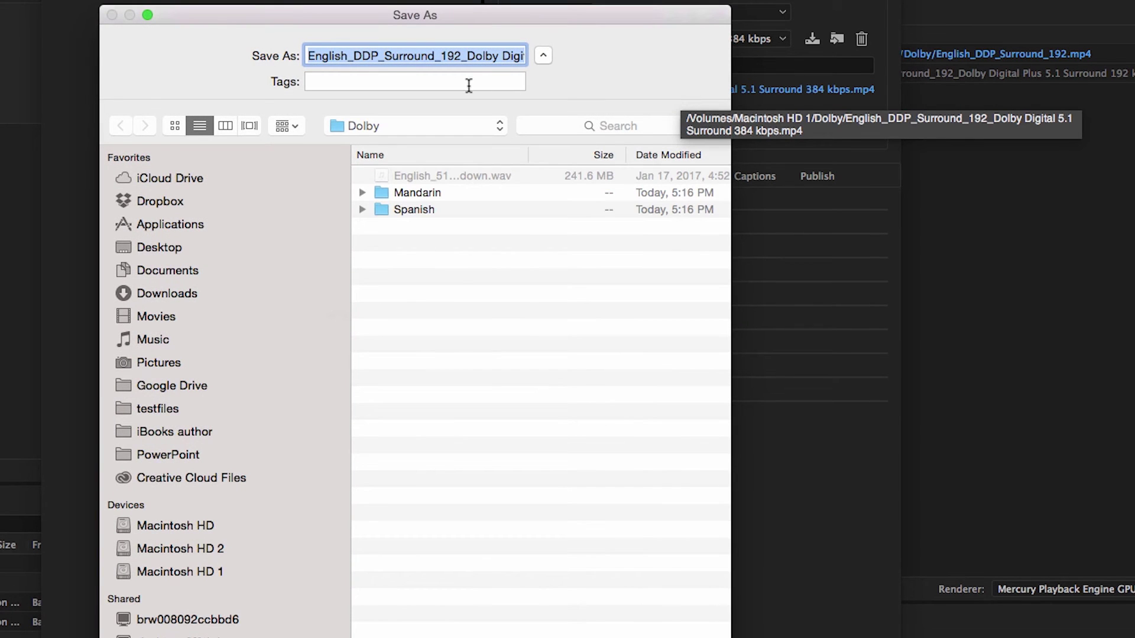
pyautogui.write('English_DD_Surround_384')
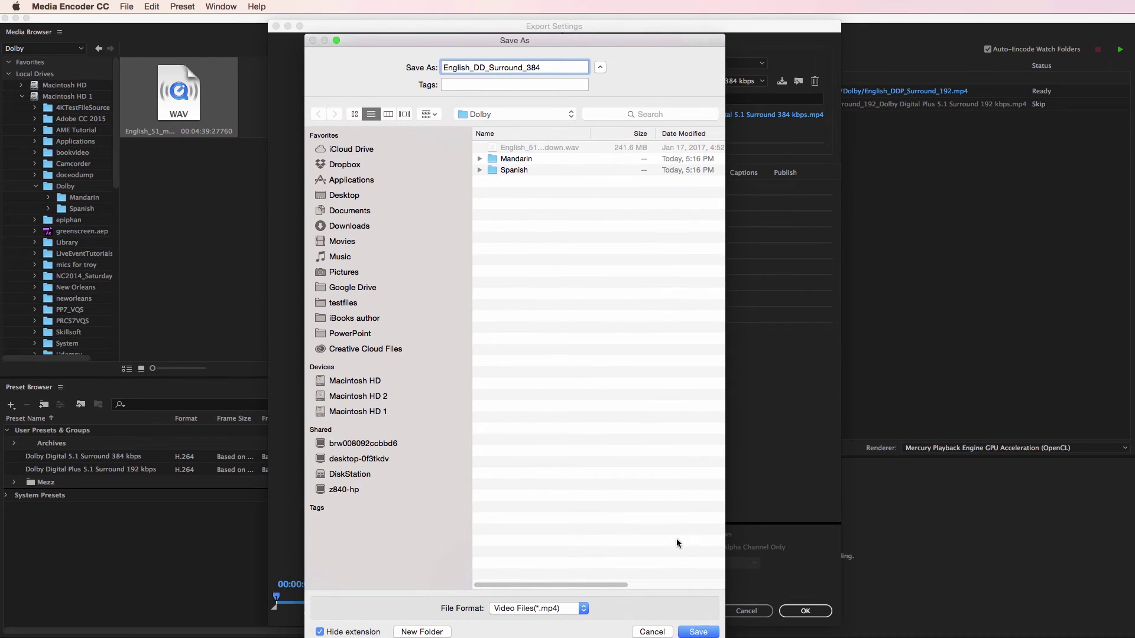
pyautogui.click(701, 632)
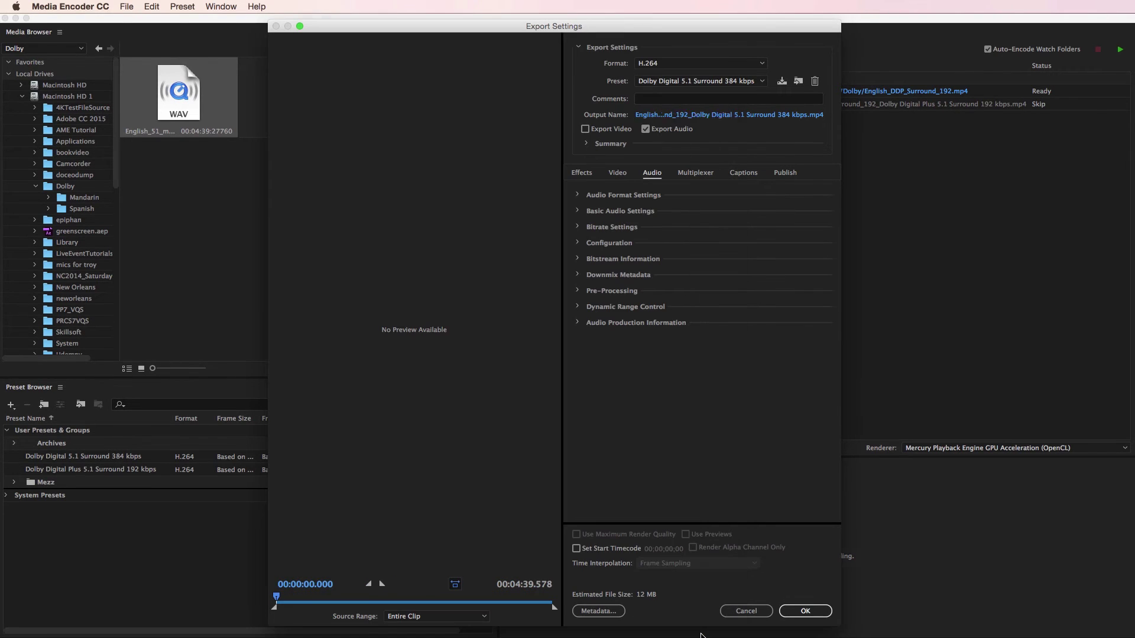
pyautogui.click(804, 611)
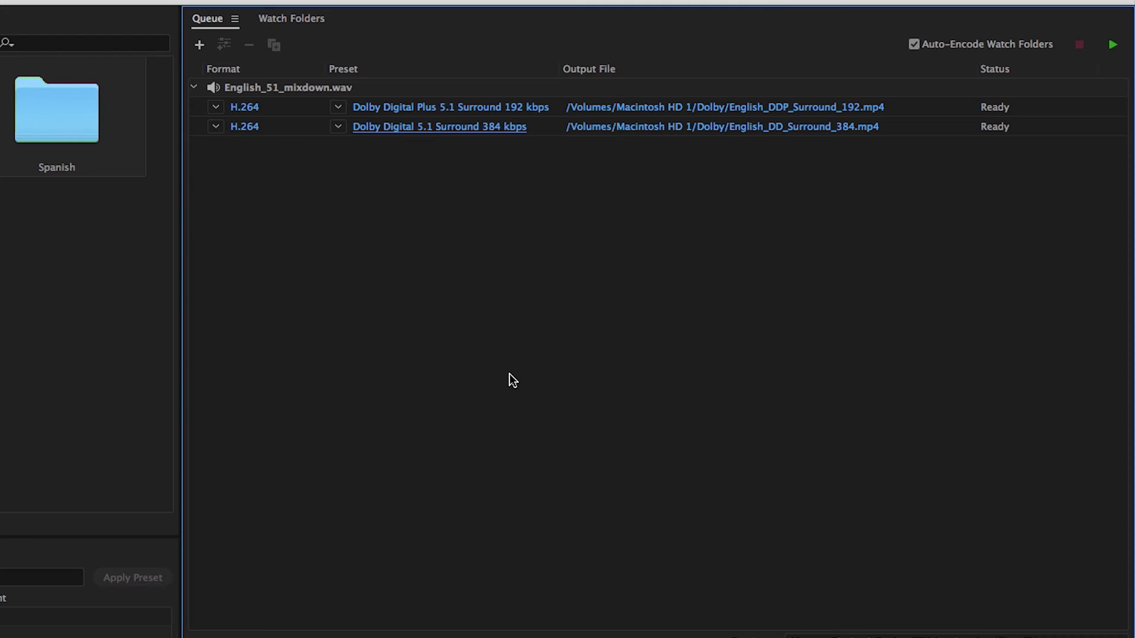
# Duplicate the 384 kbps surround job and open the duplicate's export settings
pyautogui.rightClick(442, 136)
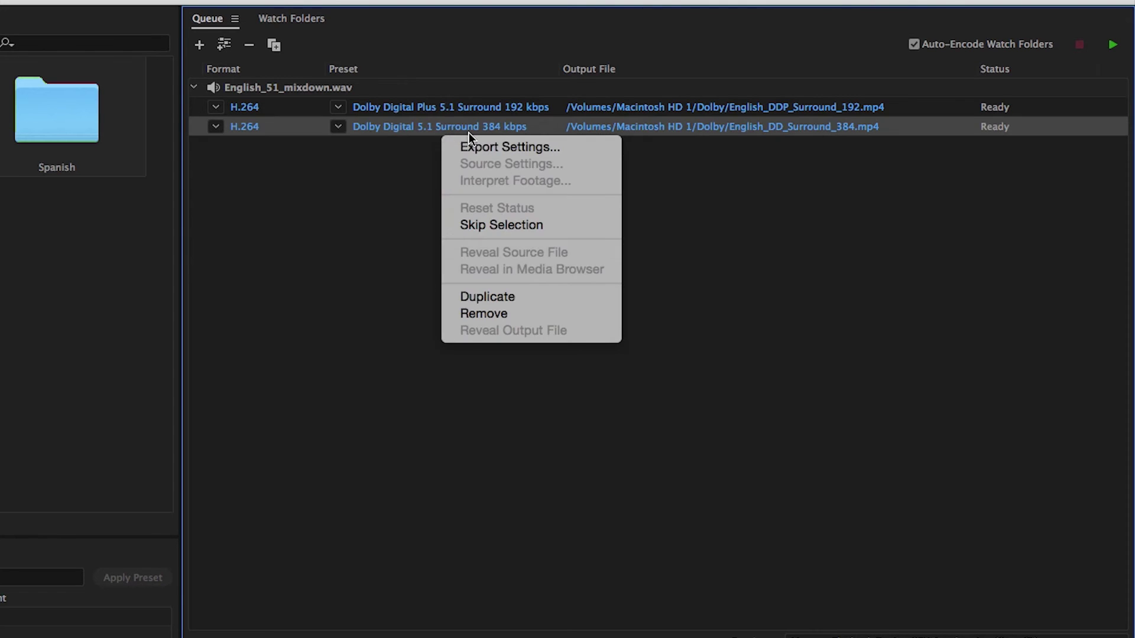
pyautogui.click(558, 302)
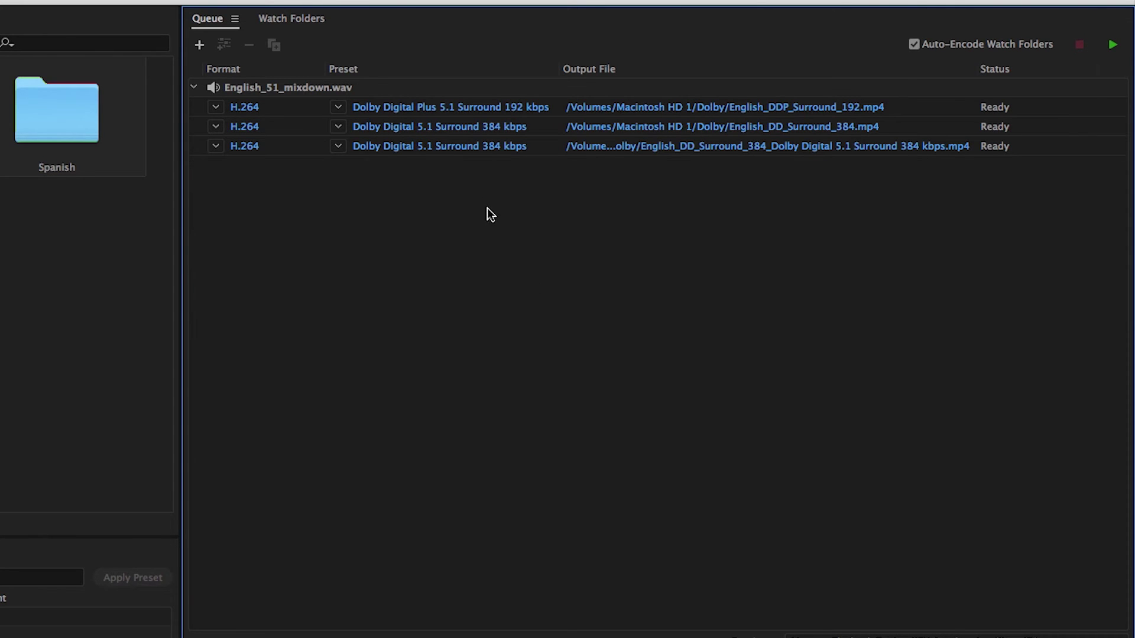
pyautogui.click(476, 147)
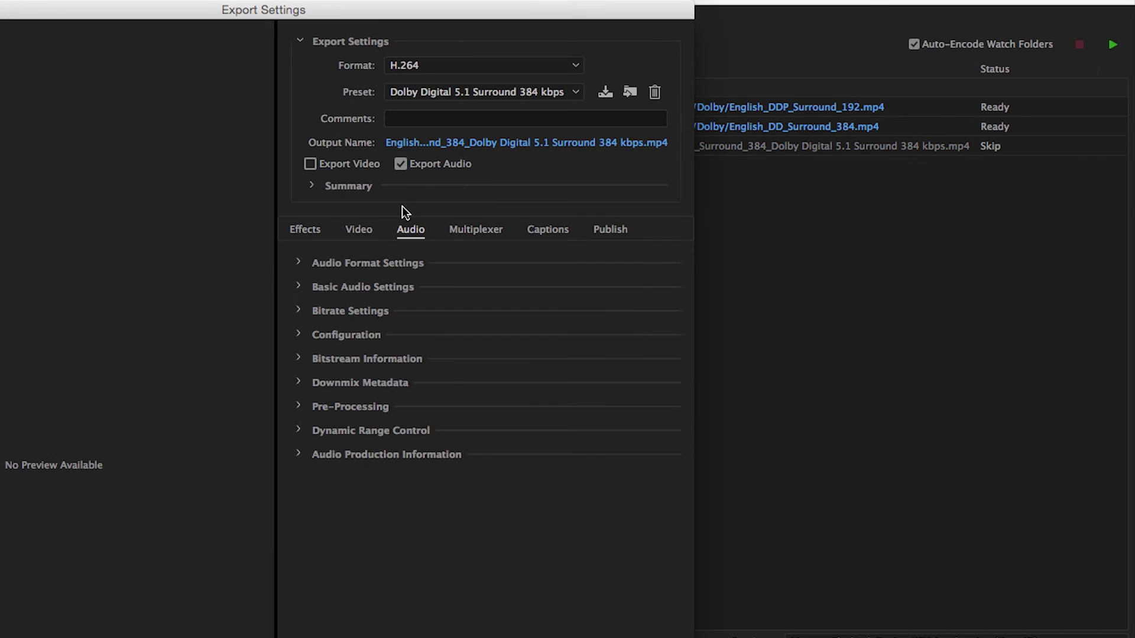
# Change the channel configuration to 2/0 (L R) stereo
pyautogui.click(299, 263)
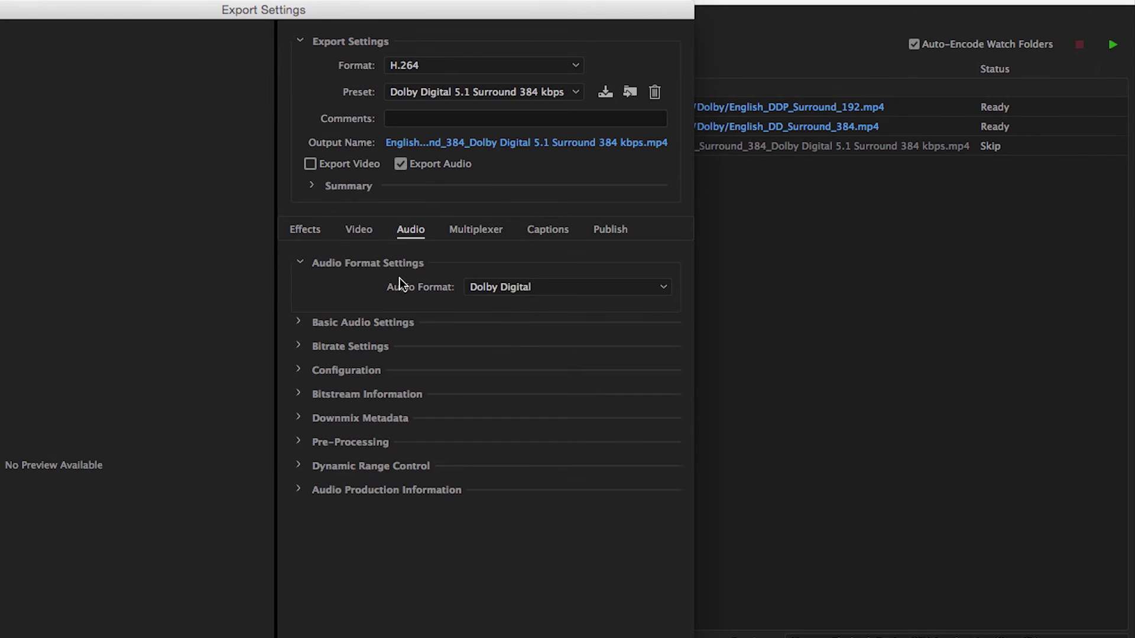
pyautogui.click(304, 261)
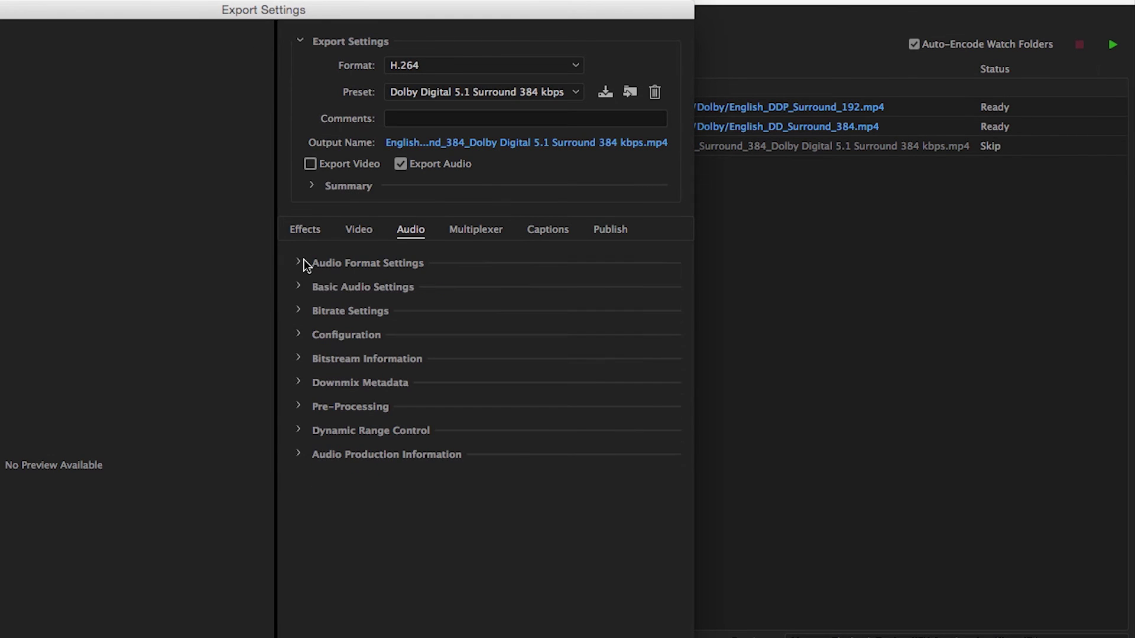
pyautogui.click(299, 335)
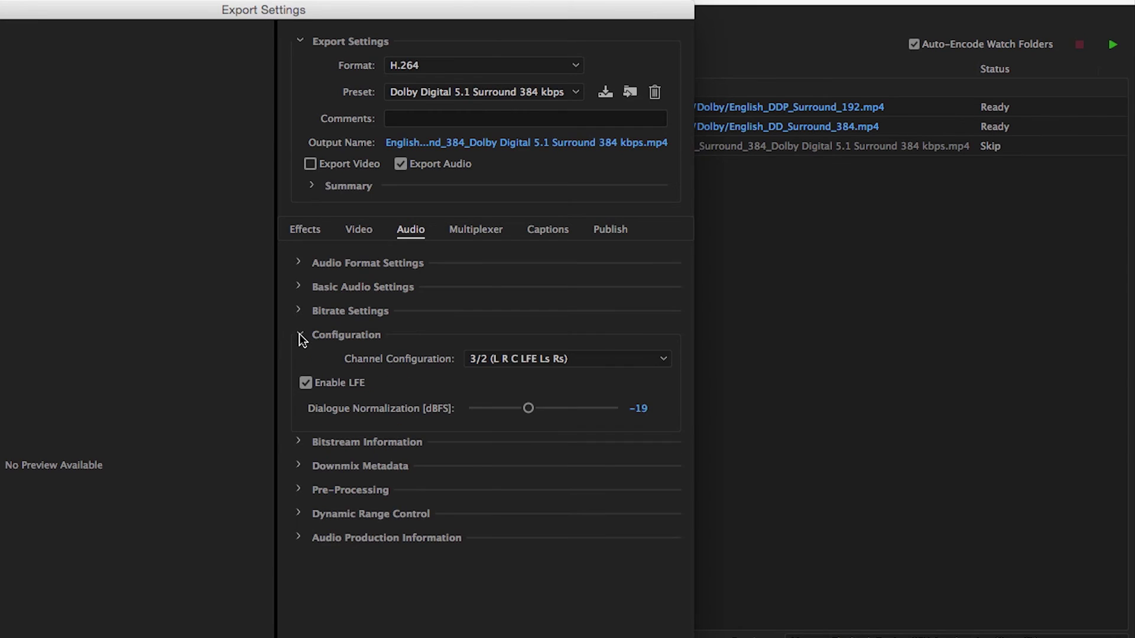
pyautogui.click(513, 361)
pyautogui.click(533, 409)
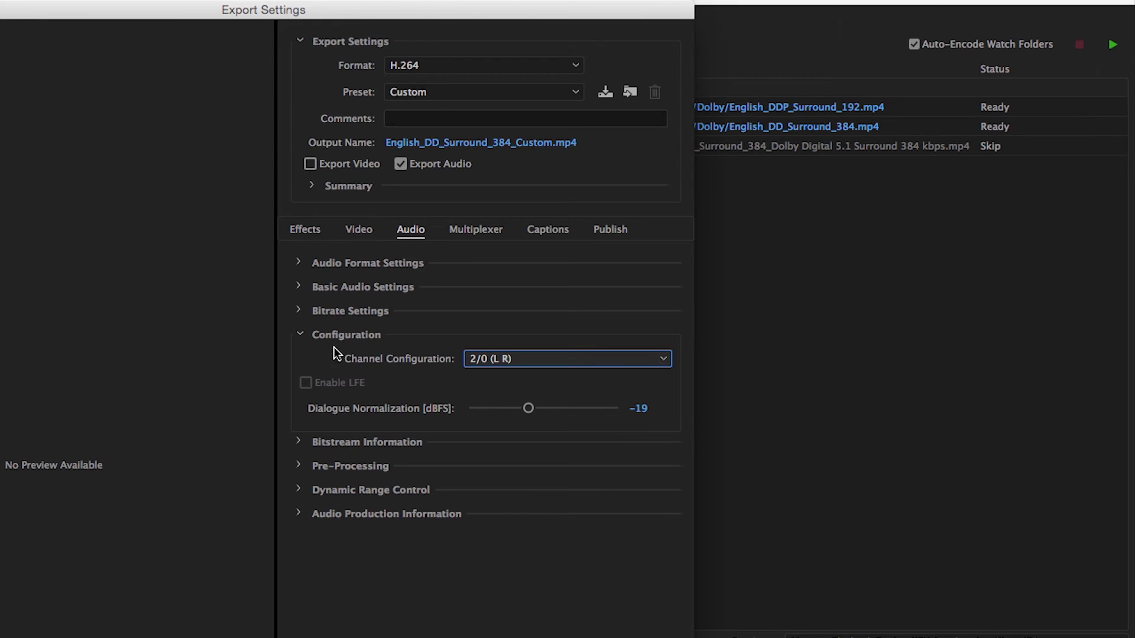
pyautogui.click(301, 335)
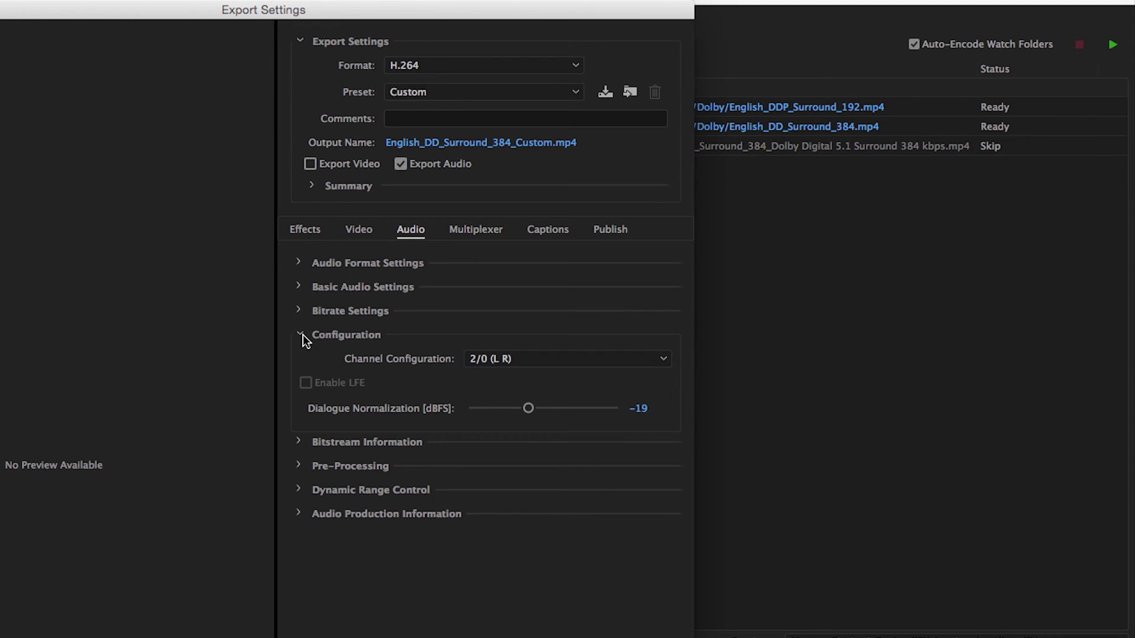
# Set the audio codec to Dolby Digital Plus with a 128 kbps bitrate
pyautogui.click(298, 287)
pyautogui.click(540, 312)
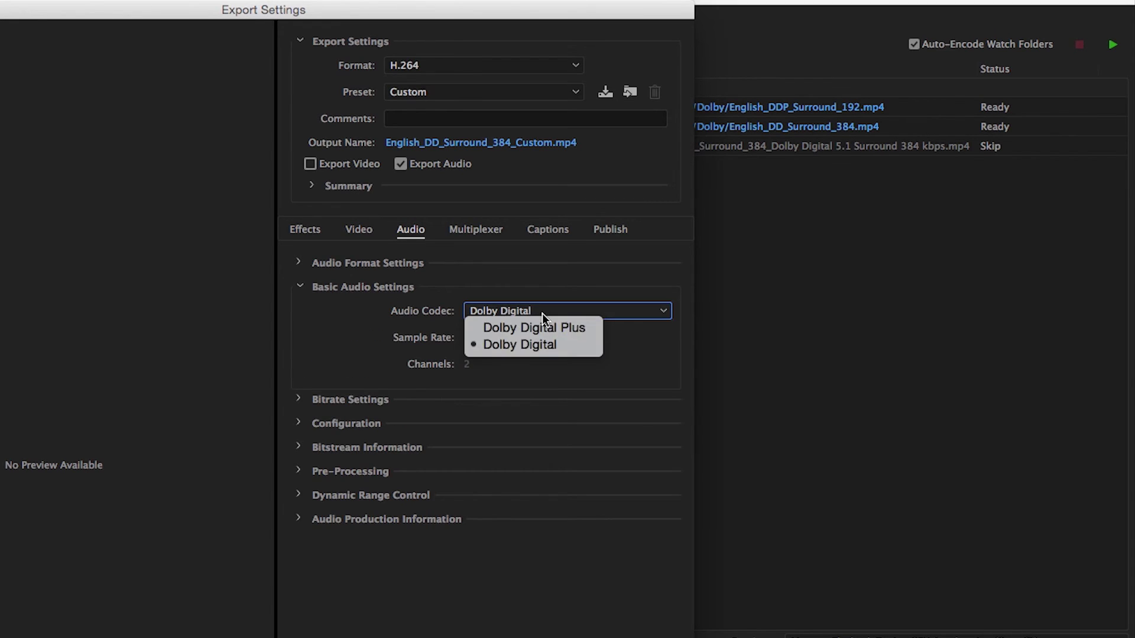
pyautogui.click(555, 328)
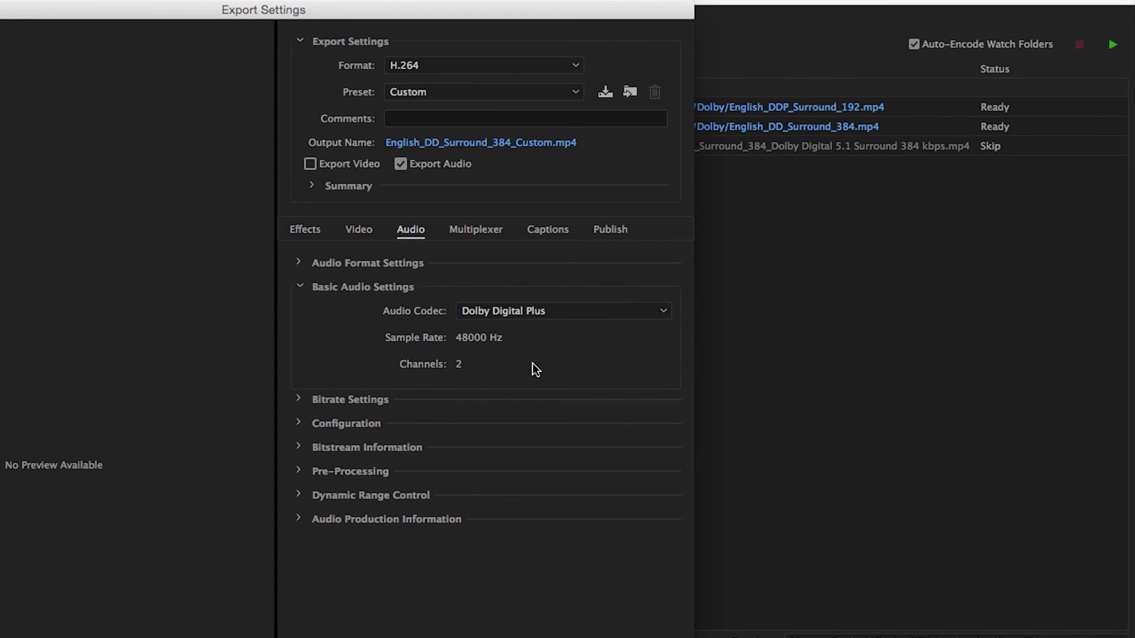
pyautogui.click(300, 287)
pyautogui.click(299, 310)
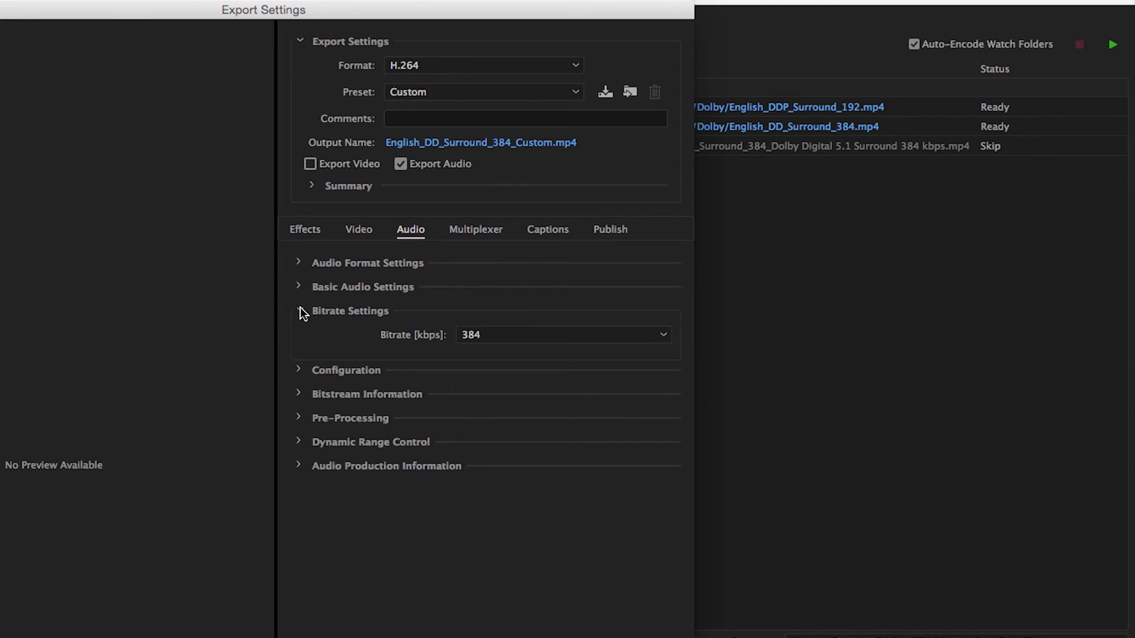
pyautogui.click(467, 334)
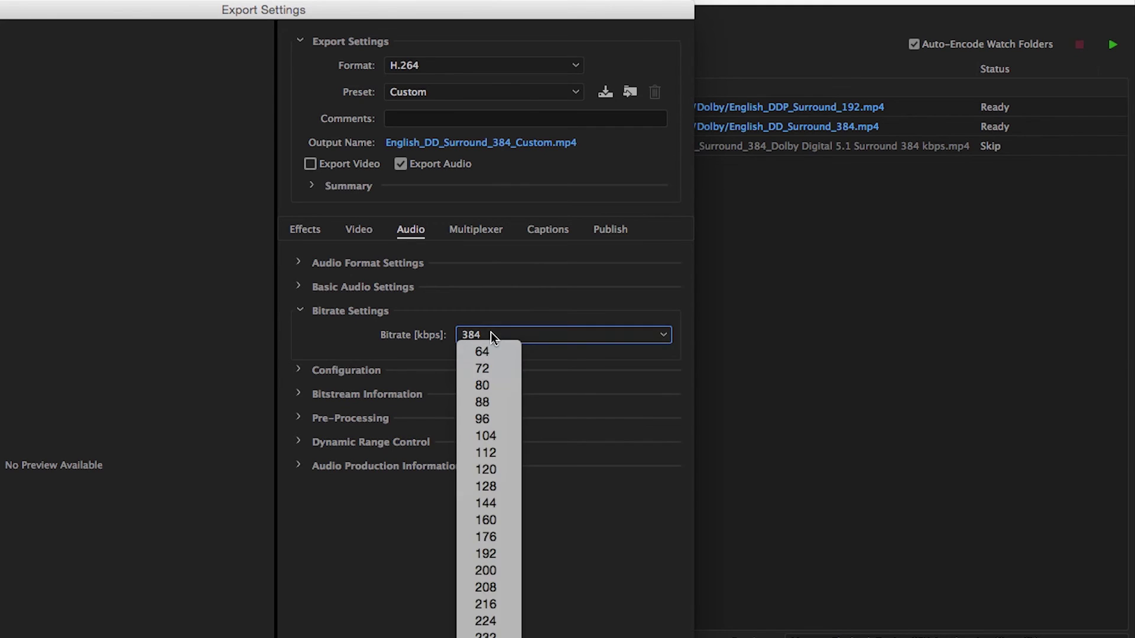
pyautogui.click(511, 485)
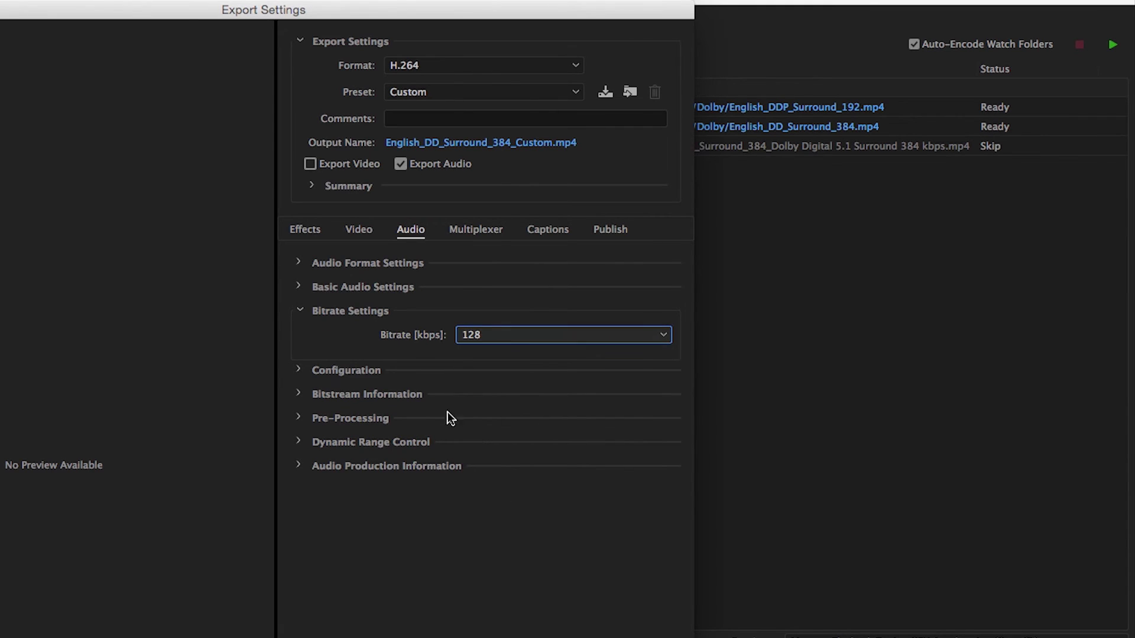
pyautogui.click(300, 312)
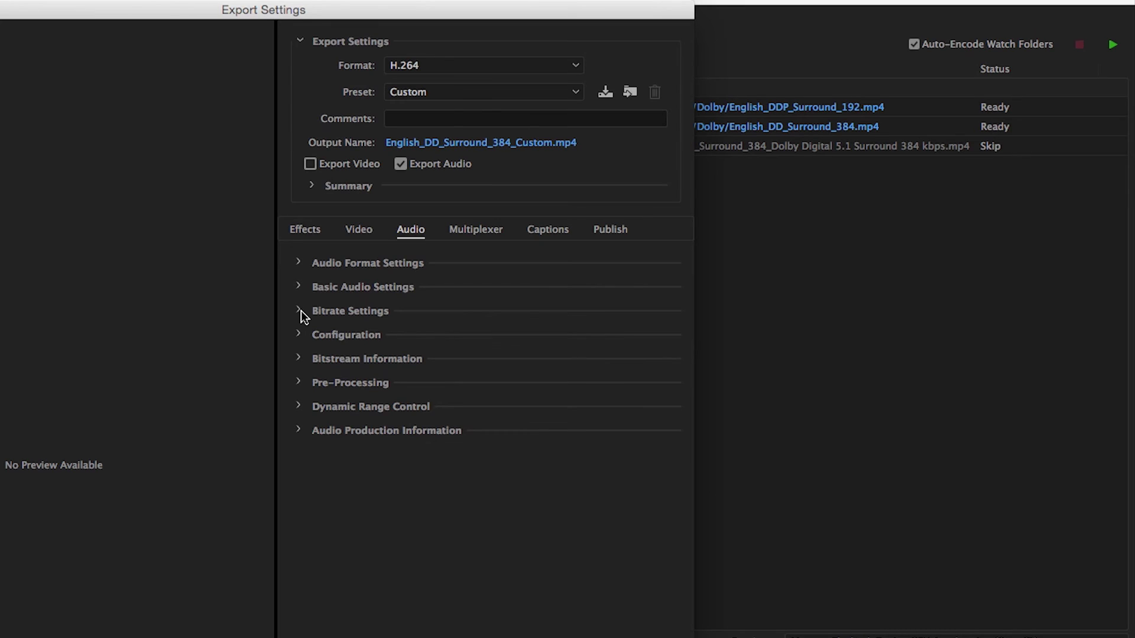
# Set Dolby Surround Mode to Enabled under Bitstream Information
pyautogui.click(300, 358)
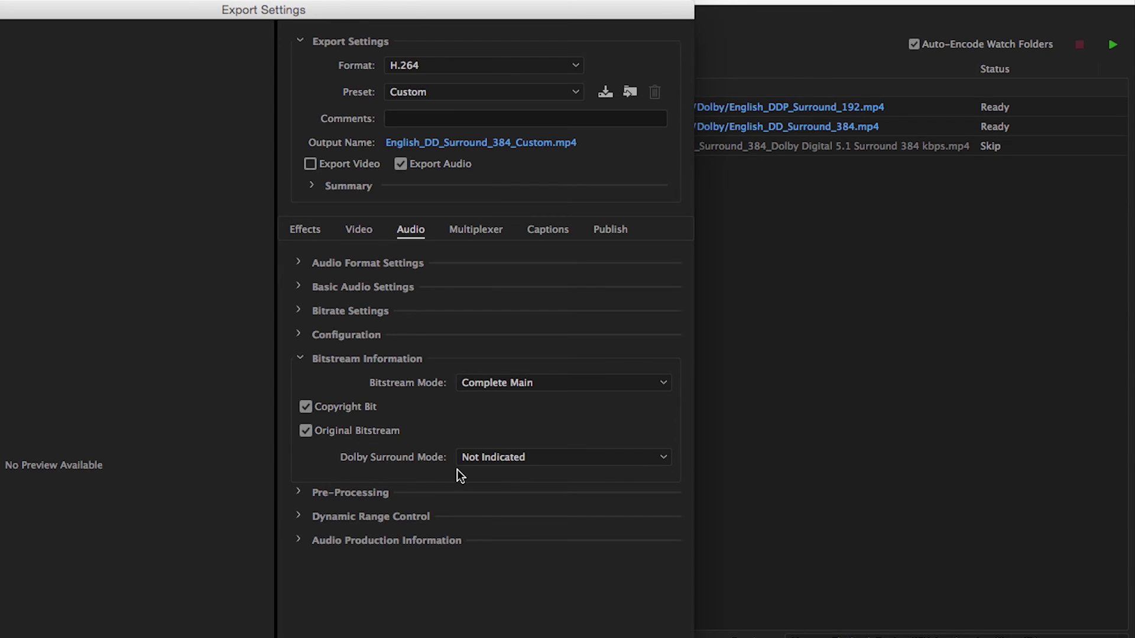
pyautogui.click(522, 460)
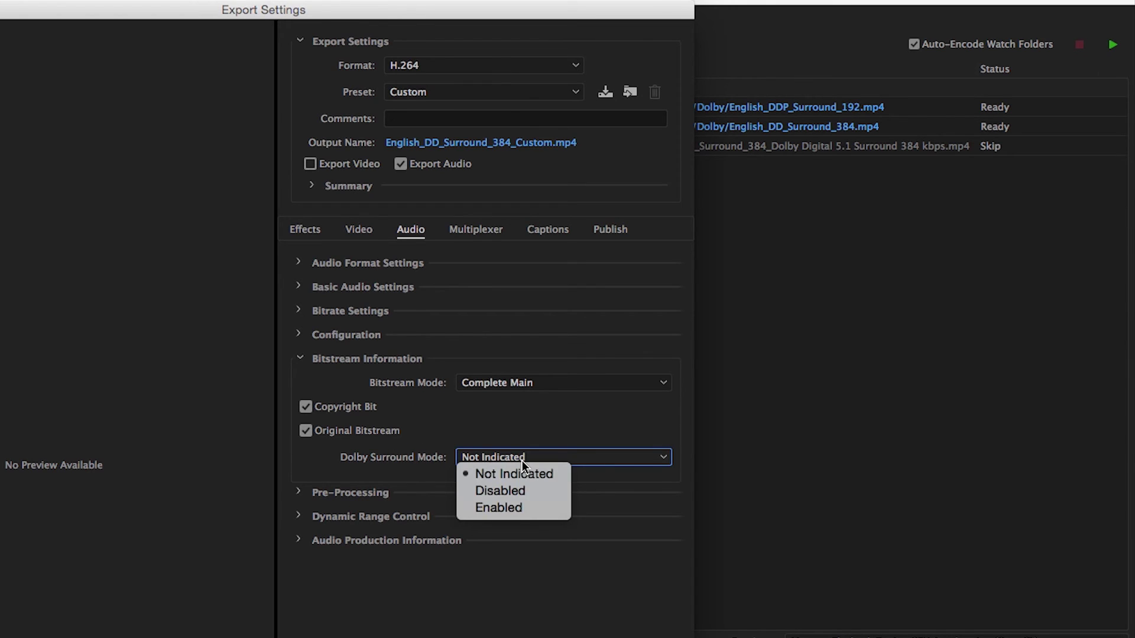
pyautogui.click(529, 506)
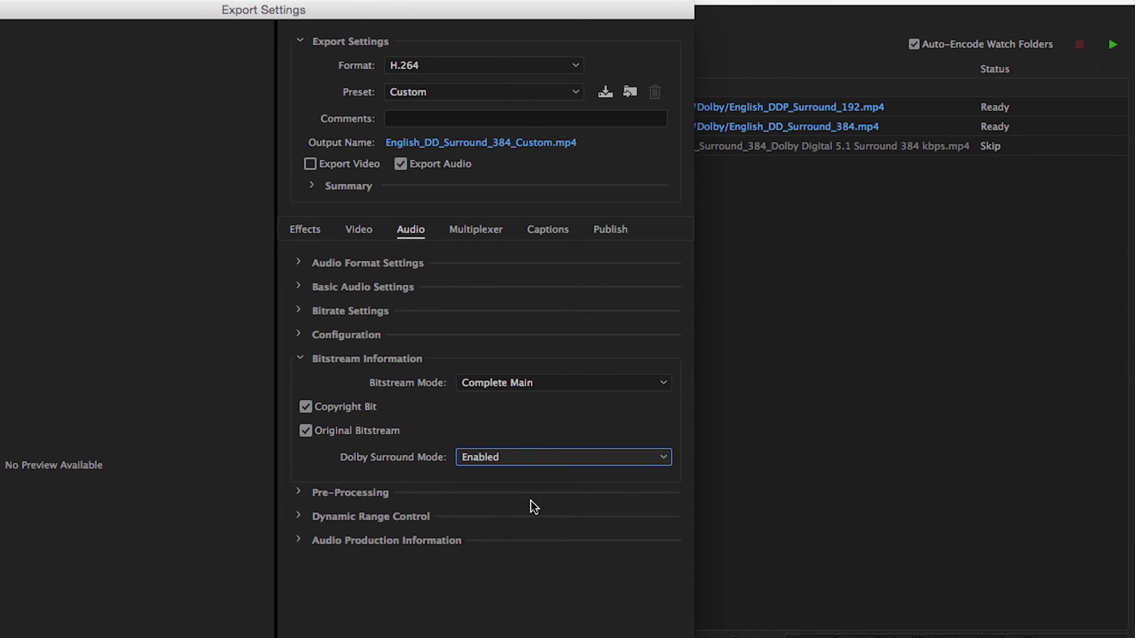
pyautogui.click(532, 458)
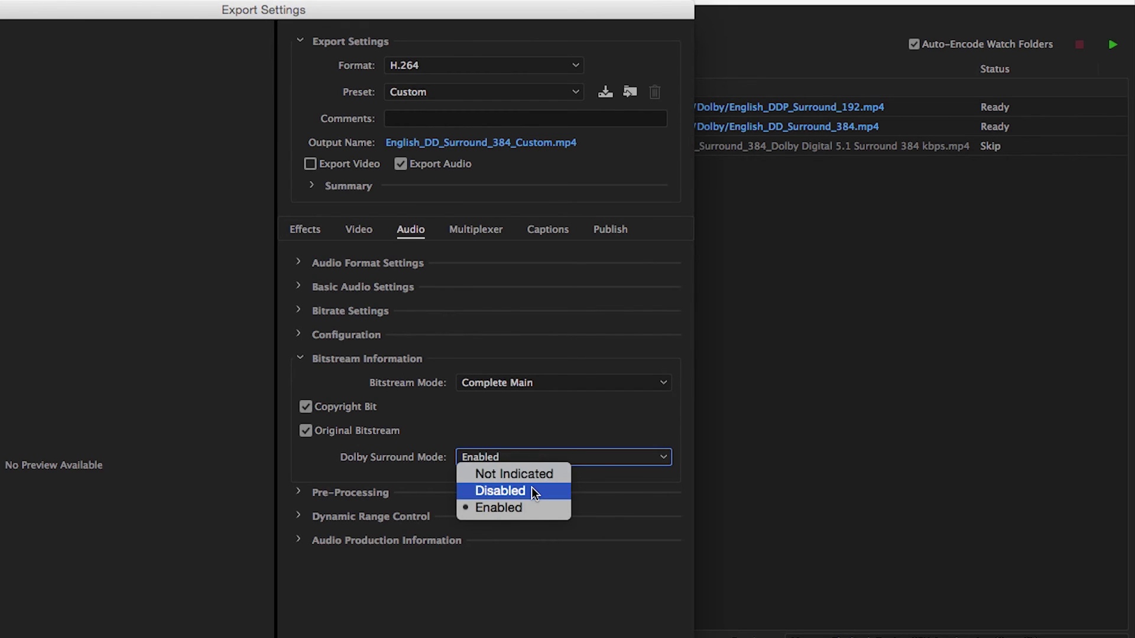
pyautogui.click(526, 507)
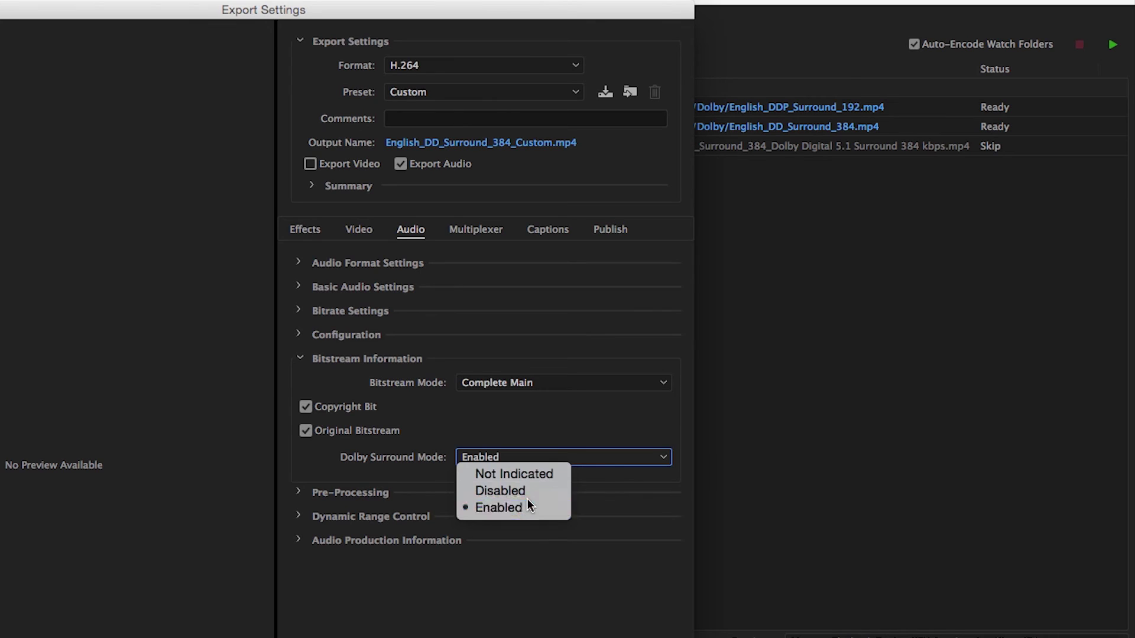
pyautogui.click(300, 359)
# Review the Pre-Processing, Dynamic Range Control and Audio Production Information sections unchanged
pyautogui.click(298, 383)
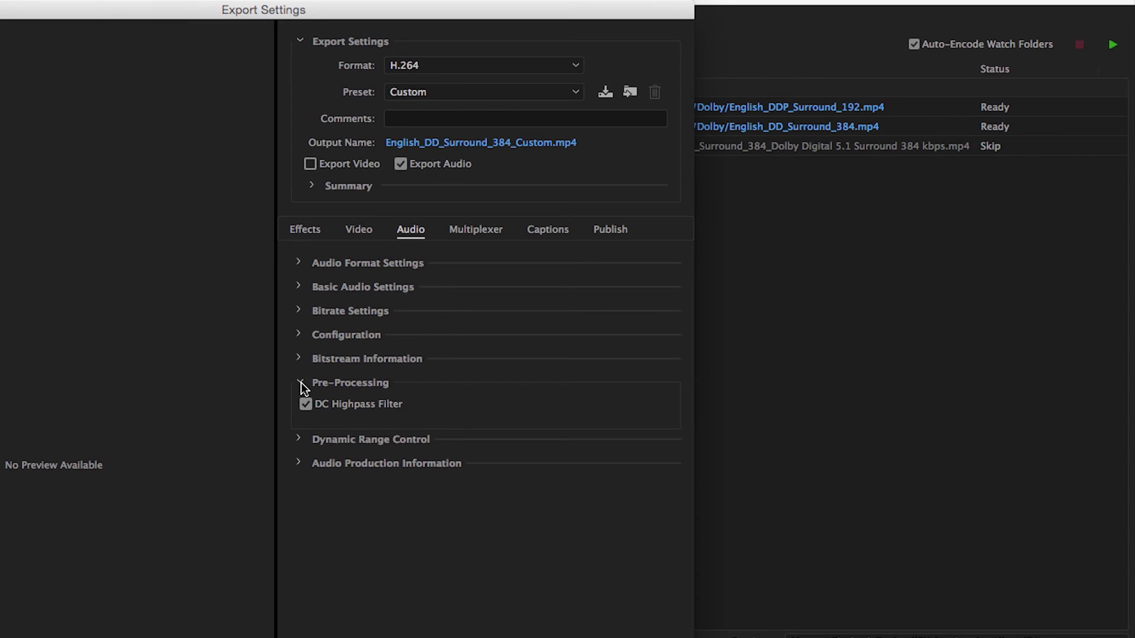
pyautogui.click(299, 384)
pyautogui.click(300, 408)
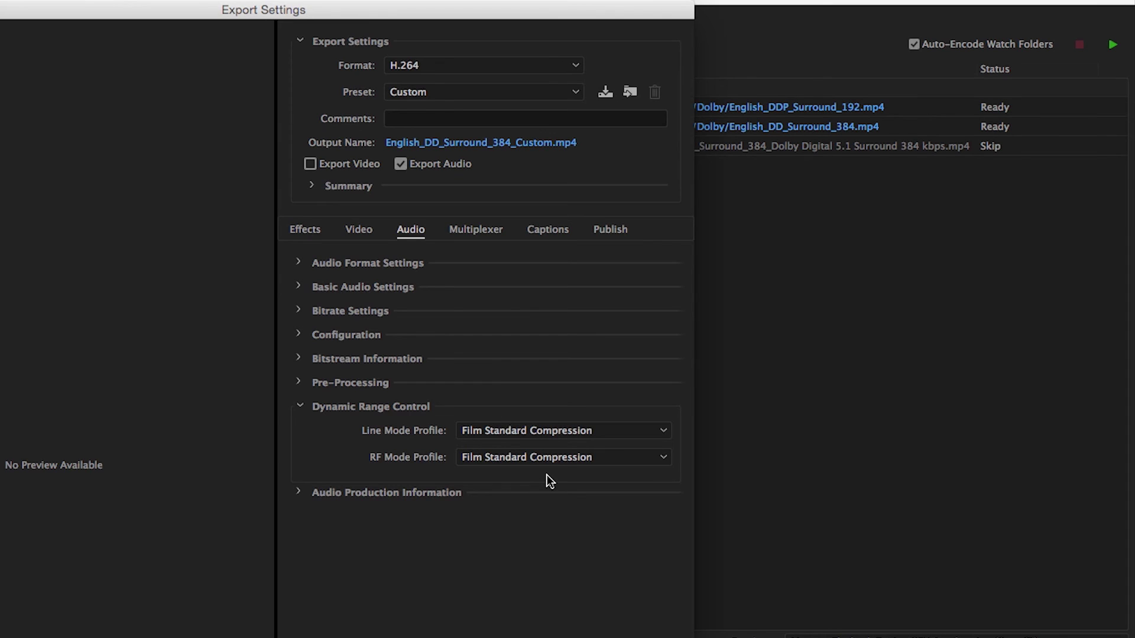
pyautogui.click(301, 407)
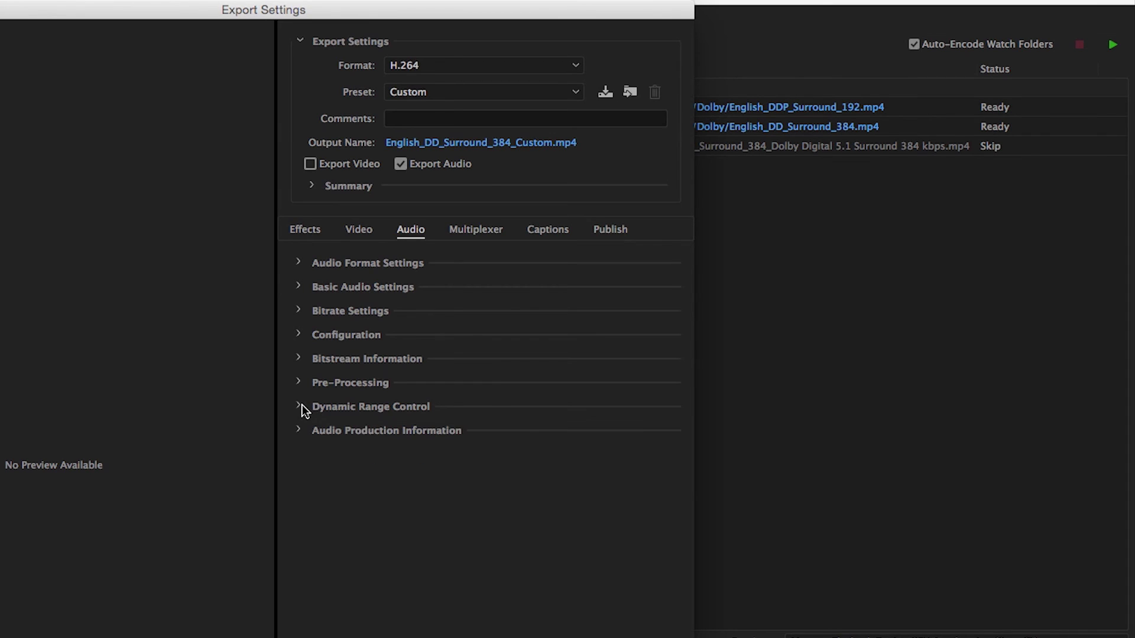
pyautogui.click(299, 432)
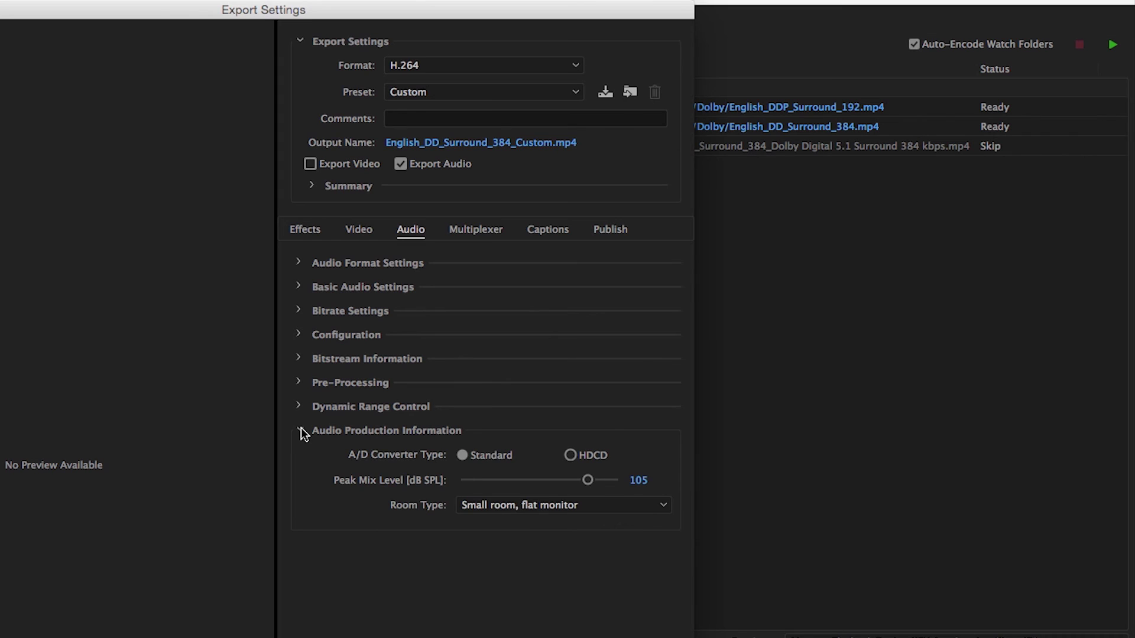
pyautogui.click(300, 432)
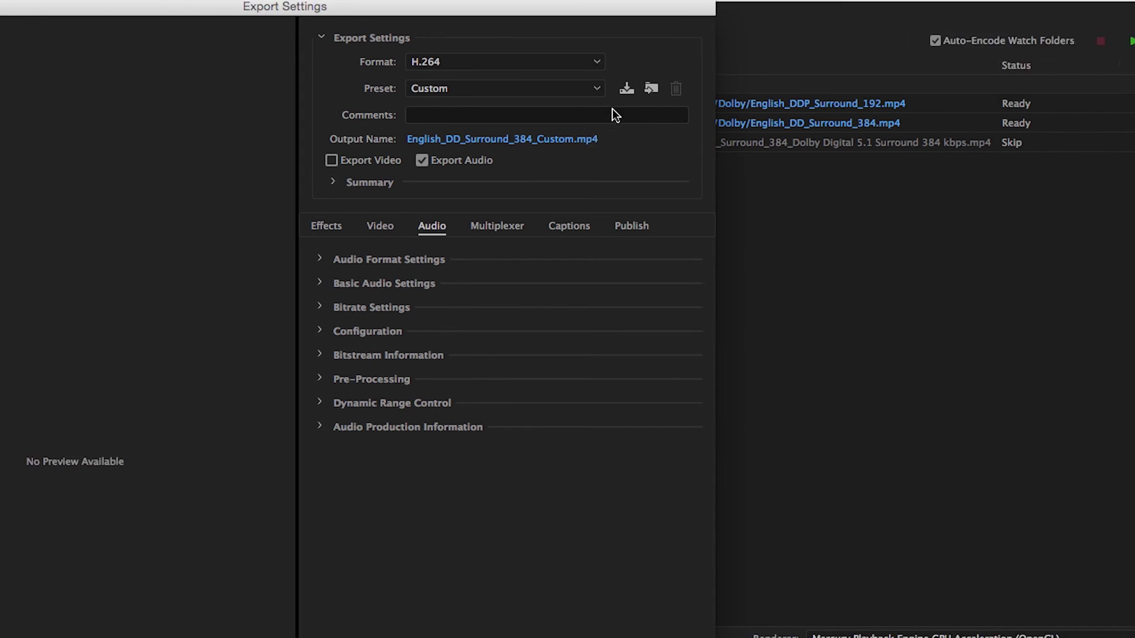
# Save the settings as the preset 'Dolby Digital Plus Stereo 128 kbps'
pyautogui.click(605, 92)
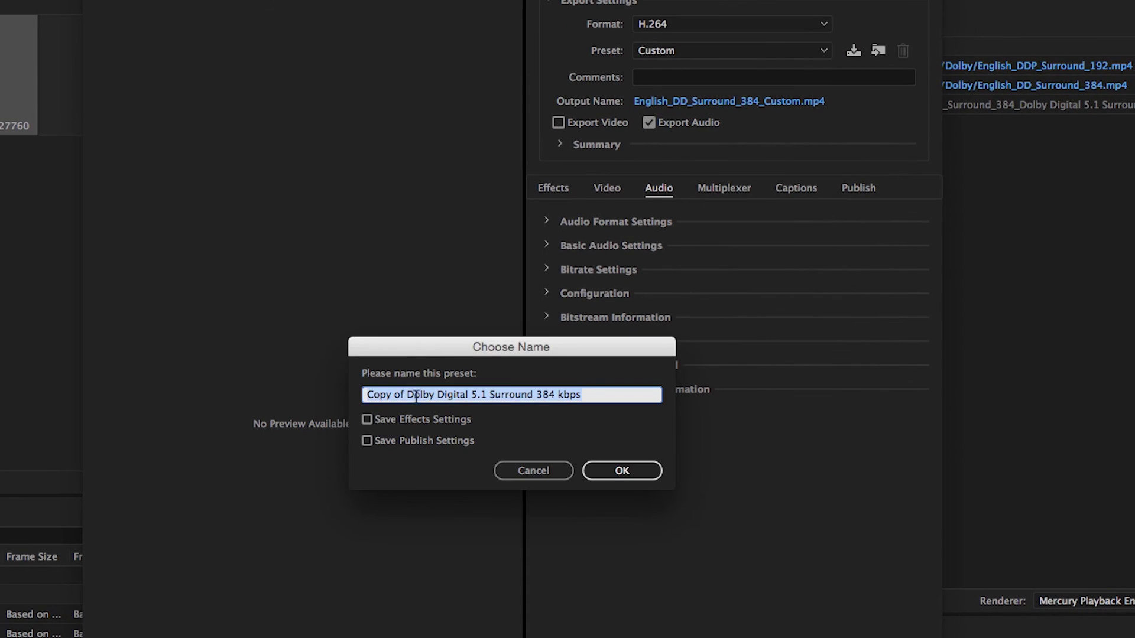
pyautogui.moveTo(416, 396); pyautogui.dragTo(355, 394)
pyautogui.press('BackSpace')
pyautogui.click(431, 394)
pyautogui.write('Plus Stereo')
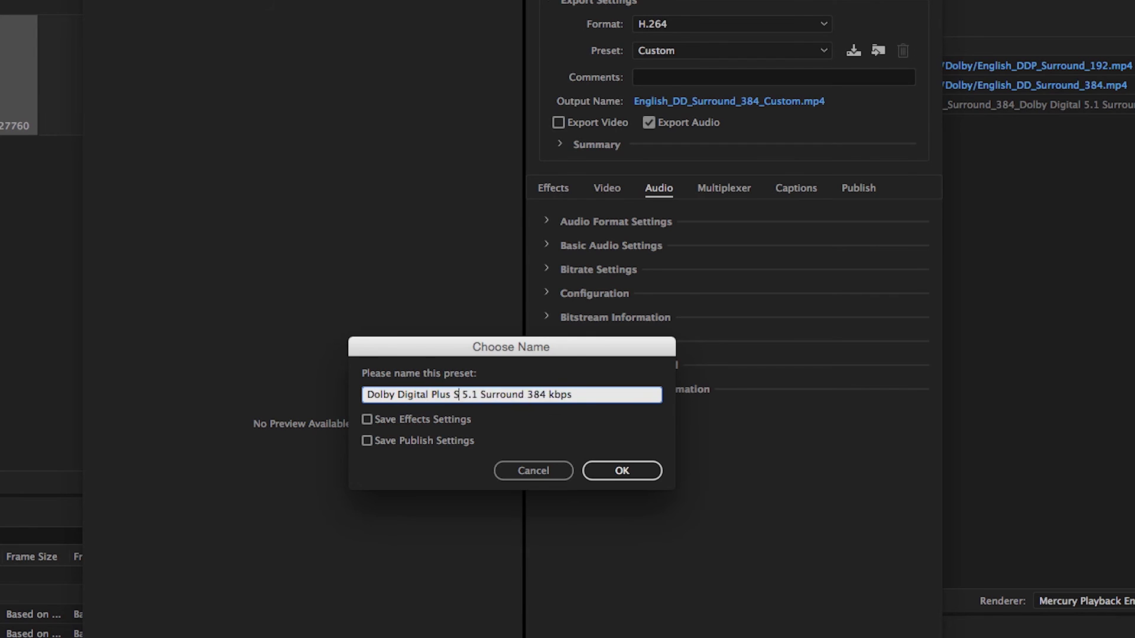
pyautogui.press('Delete')
pyautogui.press('Delete')
pyautogui.press('Delete')
pyautogui.press('Delete')
pyautogui.press('Delete')
pyautogui.press('Delete')
pyautogui.press('Delete')
pyautogui.press('Delete')
pyautogui.press('Delete')
pyautogui.press('Delete')
pyautogui.press('Delete')
pyautogui.press('Delete')
pyautogui.press('Delete')
pyautogui.press('Delete')
pyautogui.press('Delete')
pyautogui.press('Delete')
pyautogui.write('128')
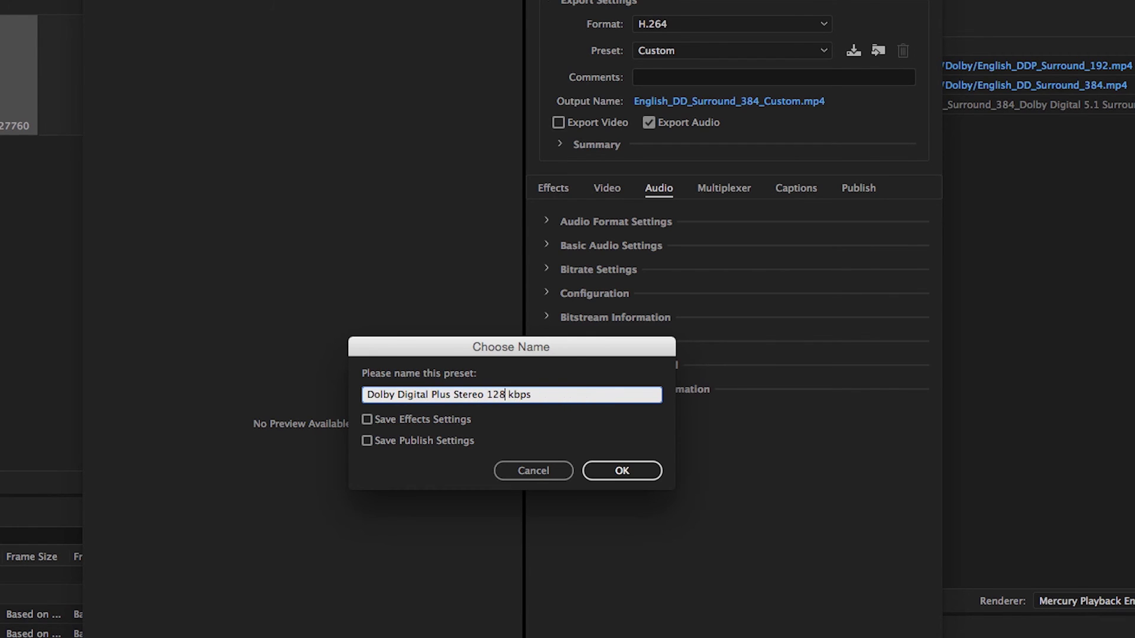
pyautogui.click(606, 469)
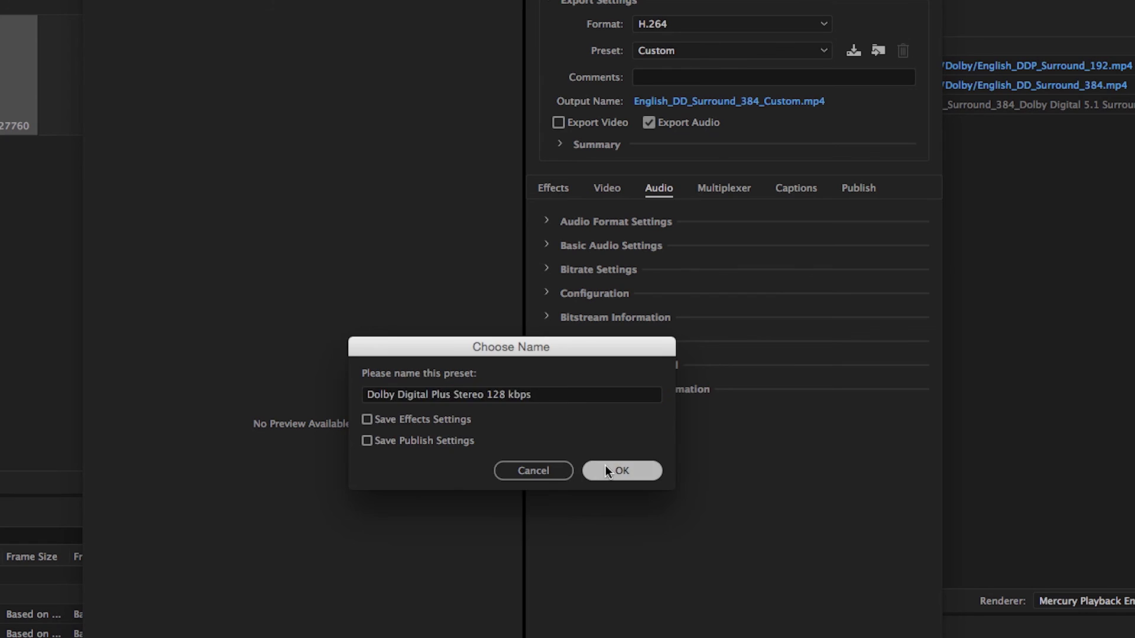
# Rename the output file to English_DDP_Stereo_128 and accept the export settings
pyautogui.click(710, 101)
pyautogui.click(416, 68)
pyautogui.press('BackSpace')
pyautogui.write('P_Stereo_128')
pyautogui.press('Delete')
pyautogui.press('Delete')
pyautogui.press('Delete')
pyautogui.press('Delete')
pyautogui.press('Delete')
pyautogui.press('Delete')
pyautogui.press('Delete')
pyautogui.press('Delete')
pyautogui.press('Delete')
pyautogui.press('Delete')
pyautogui.press('Delete')
pyautogui.press('Delete')
pyautogui.press('Delete')
pyautogui.press('Delete')
pyautogui.press('Delete')
pyautogui.press('Delete')
pyautogui.press('Delete')
pyautogui.press('Delete')
pyautogui.press('Delete')
pyautogui.press('Delete')
pyautogui.press('Delete')
pyautogui.press('Delete')
pyautogui.press('Delete')
pyautogui.press('Delete')
pyautogui.press('Delete')
pyautogui.press('Delete')
pyautogui.press('Delete')
pyautogui.press('Delete')
pyautogui.press('Delete')
pyautogui.press('Delete')
pyautogui.press('Delete')
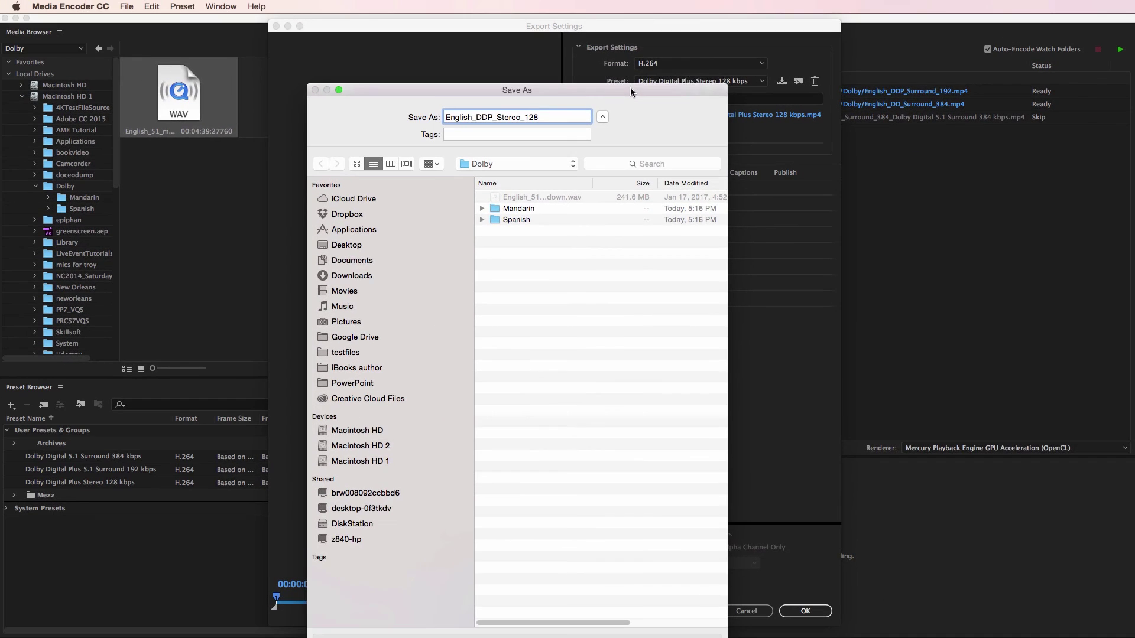
pyautogui.moveTo(630, 88); pyautogui.dragTo(627, 43)
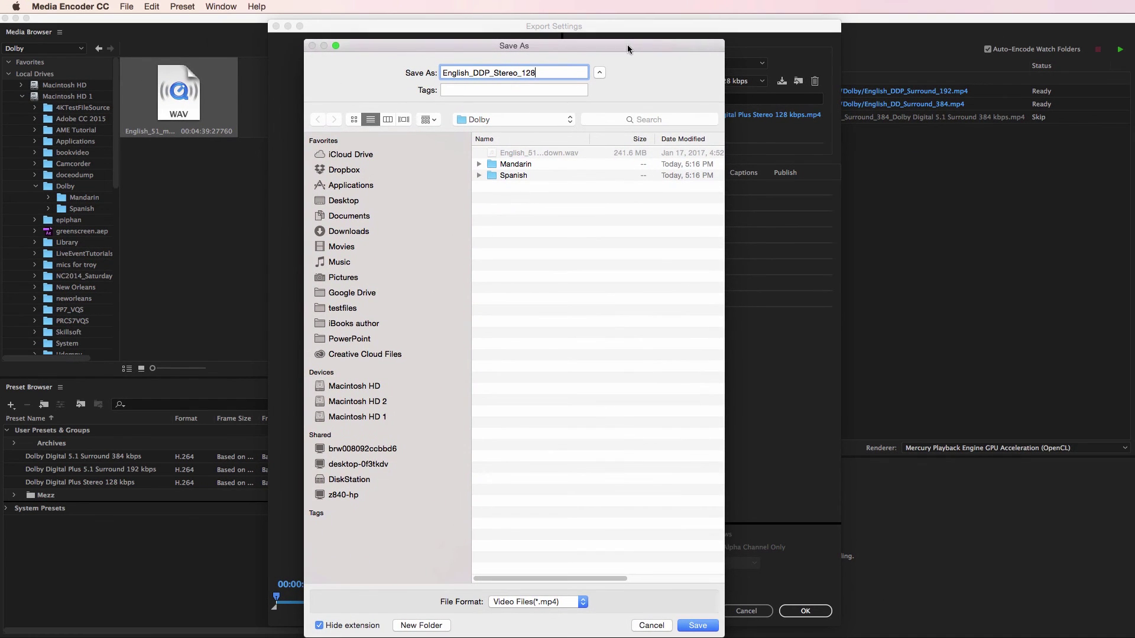
pyautogui.click(697, 625)
pyautogui.click(801, 611)
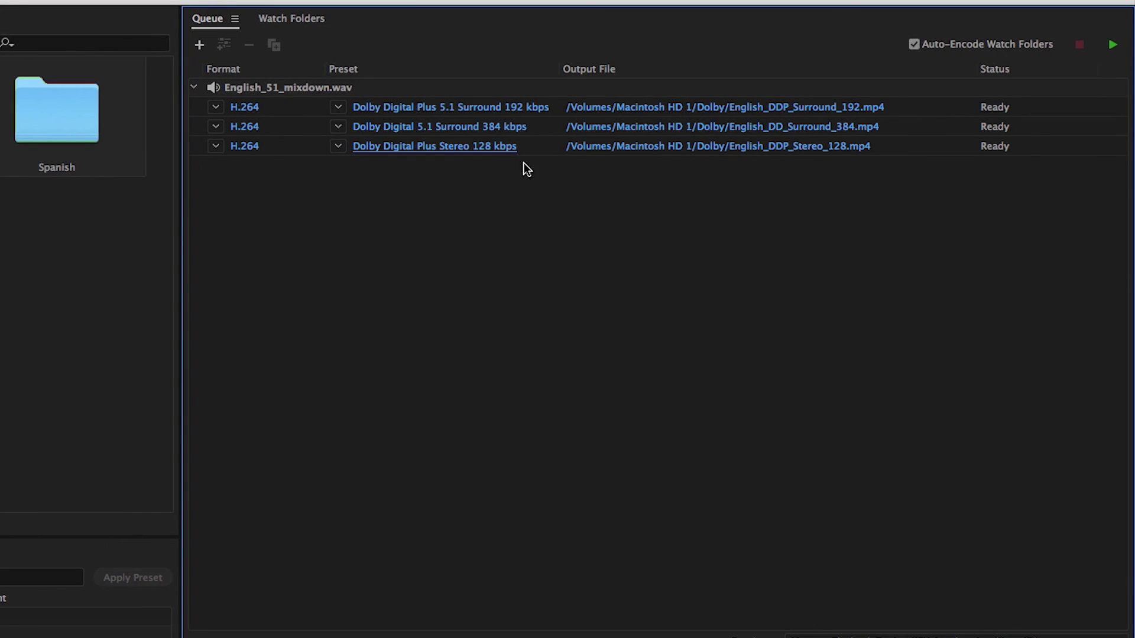
# Duplicate the stereo 128 kbps job and open the new fourth job's export settings
pyautogui.rightClick(446, 147)
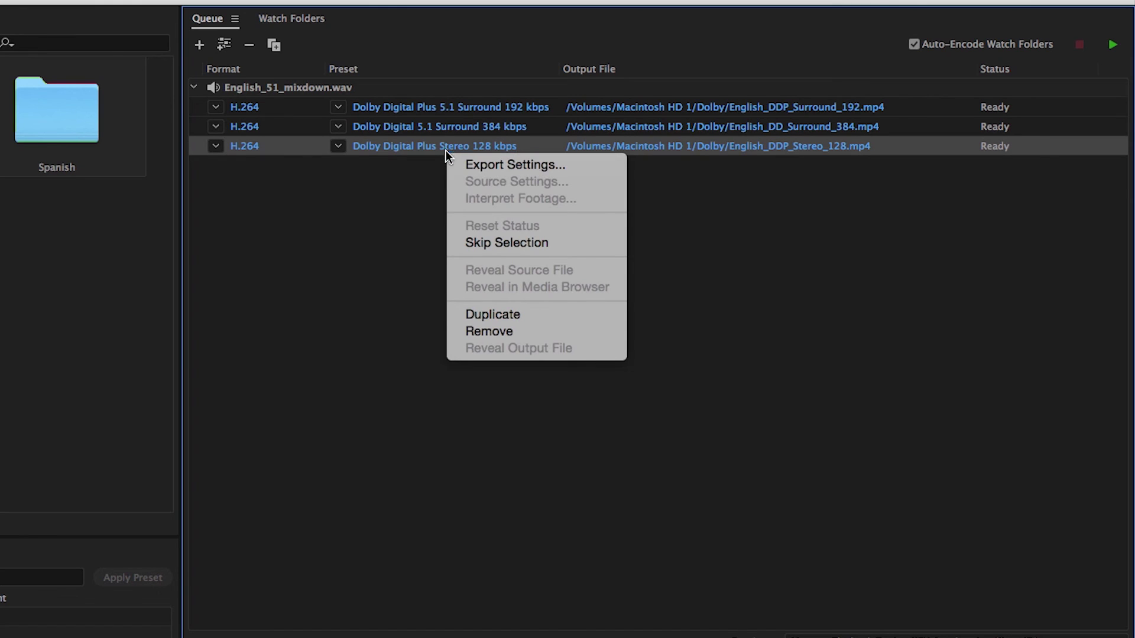
pyautogui.click(485, 313)
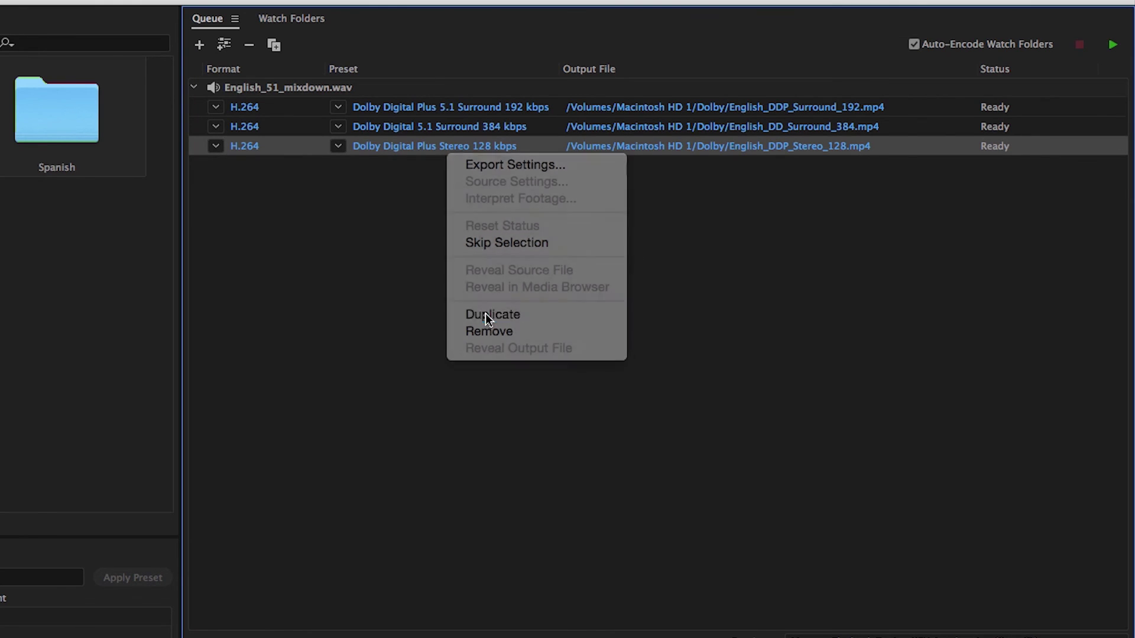
pyautogui.click(435, 168)
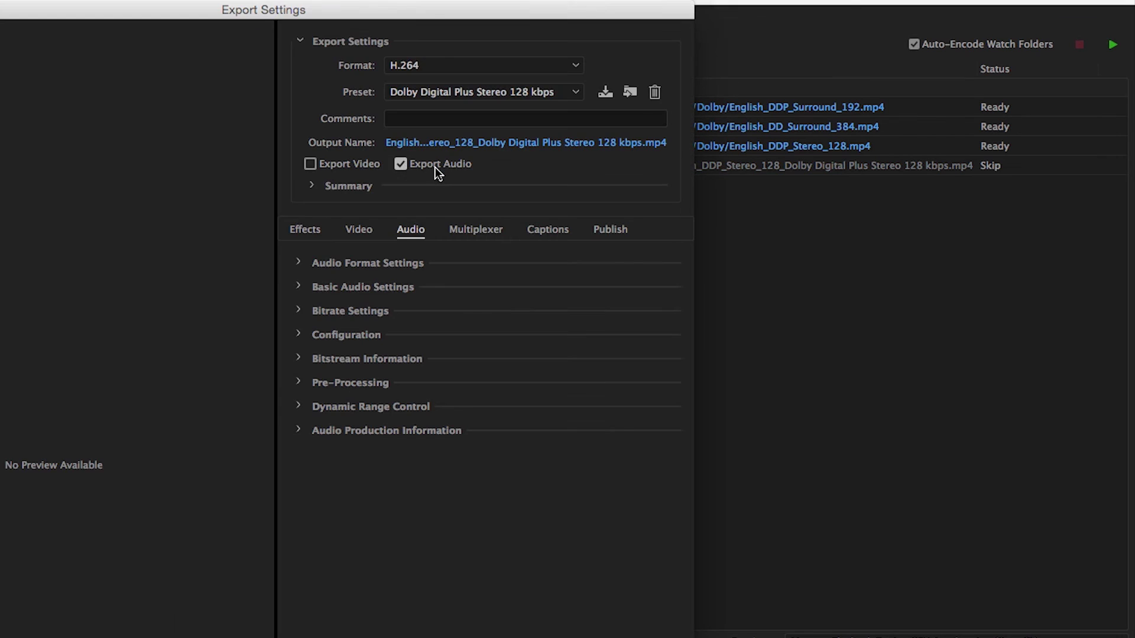
pyautogui.moveTo(448, 14); pyautogui.dragTo(453, 6)
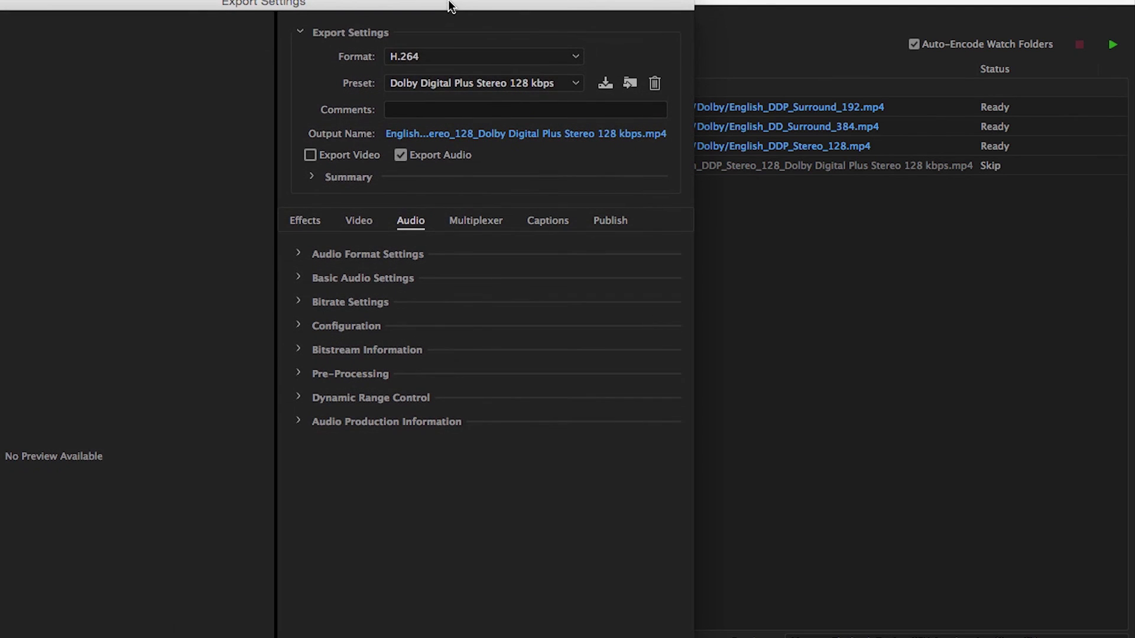
# Switch the audio format to AAC
pyautogui.click(301, 253)
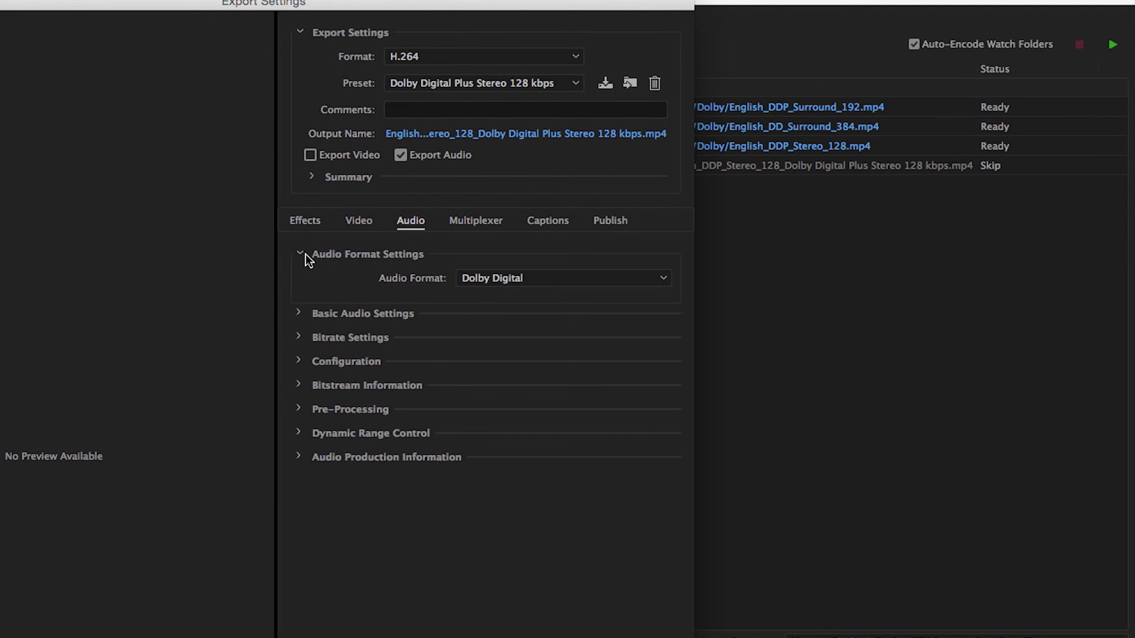
pyautogui.click(487, 279)
pyautogui.click(491, 299)
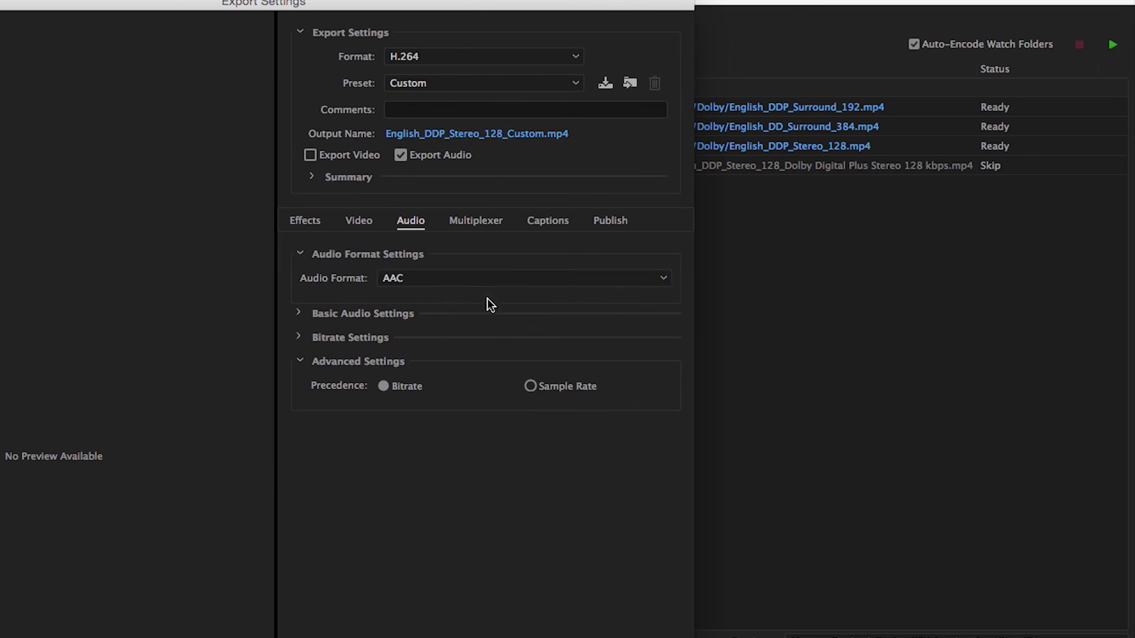
pyautogui.click(300, 255)
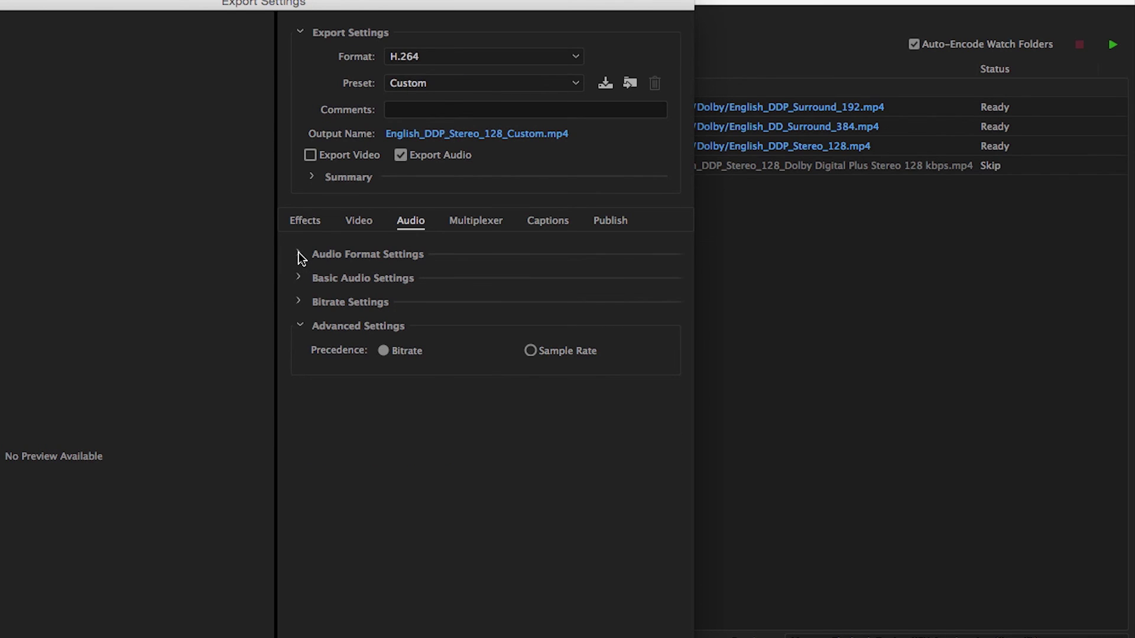
# Keep High audio quality, give bitrate precedence, and set the bitrate to 128 kbps
pyautogui.click(298, 279)
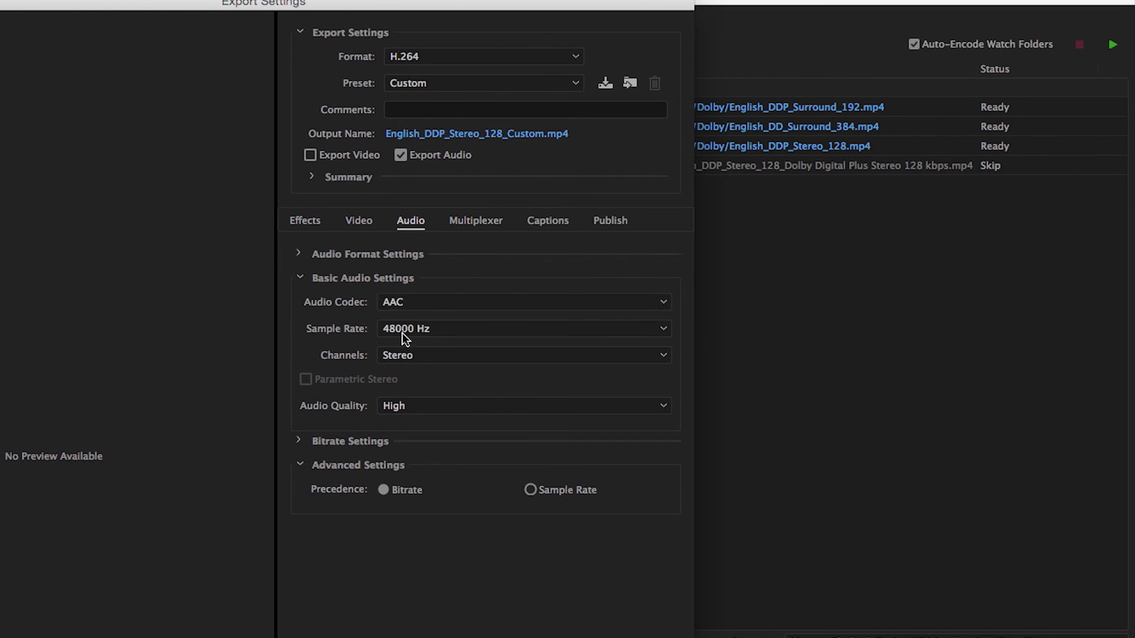
pyautogui.click(422, 404)
pyautogui.click(416, 401)
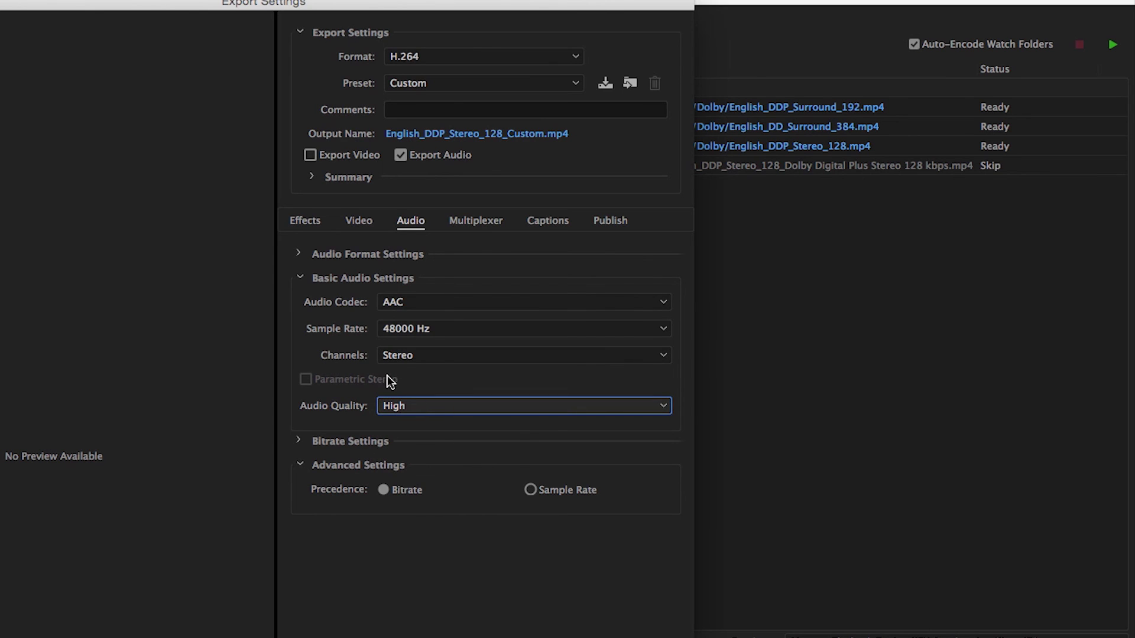
pyautogui.click(301, 280)
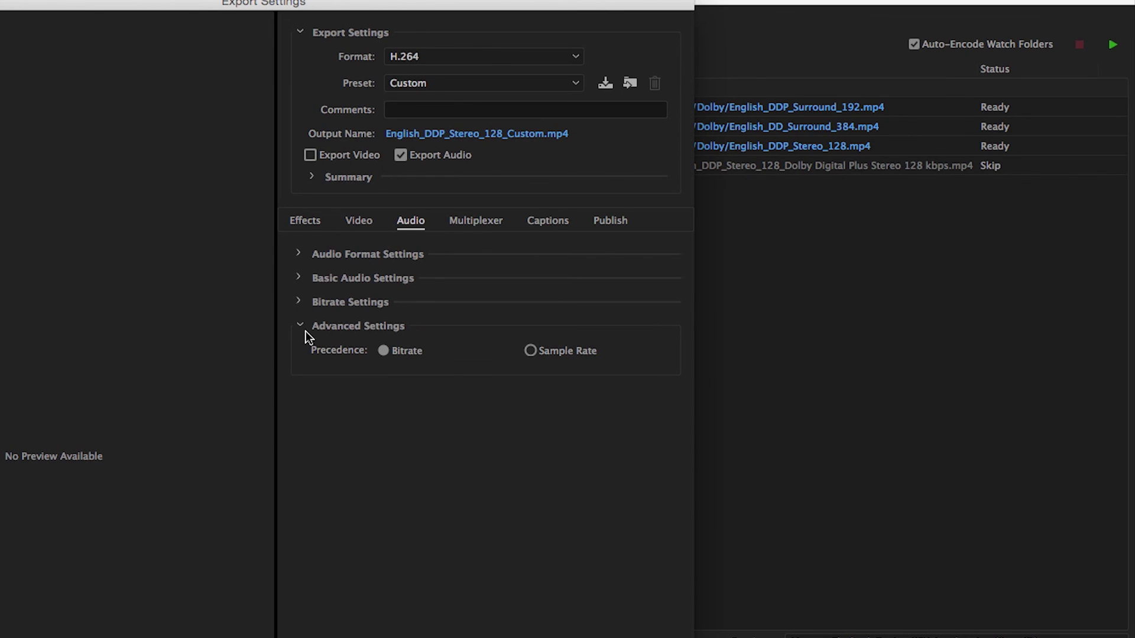
pyautogui.click(383, 353)
pyautogui.click(300, 300)
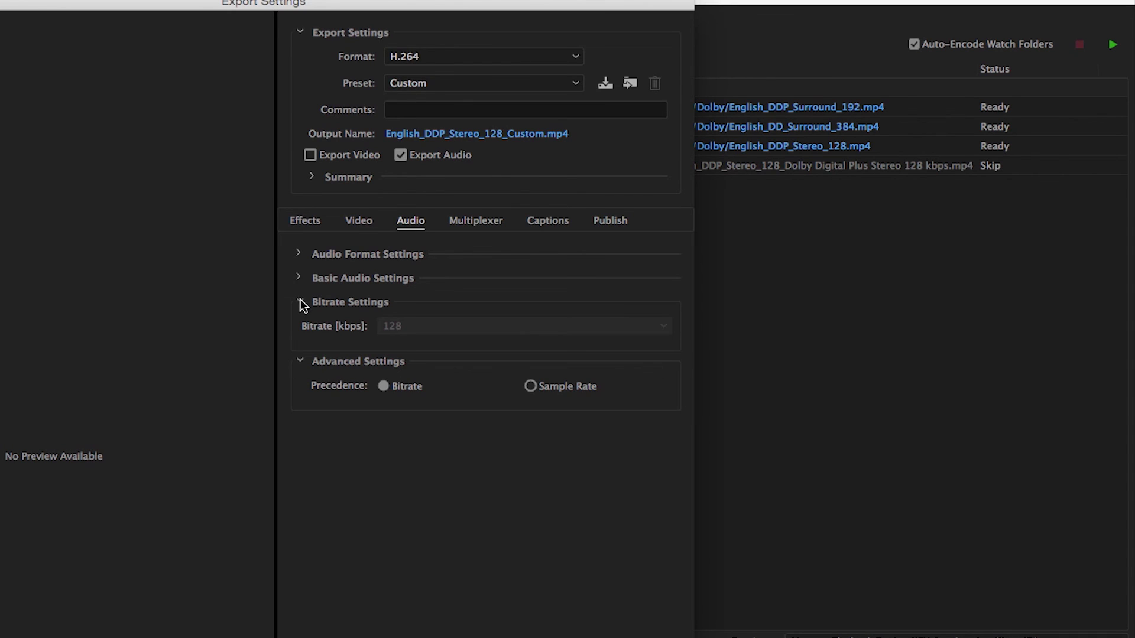
pyautogui.click(383, 387)
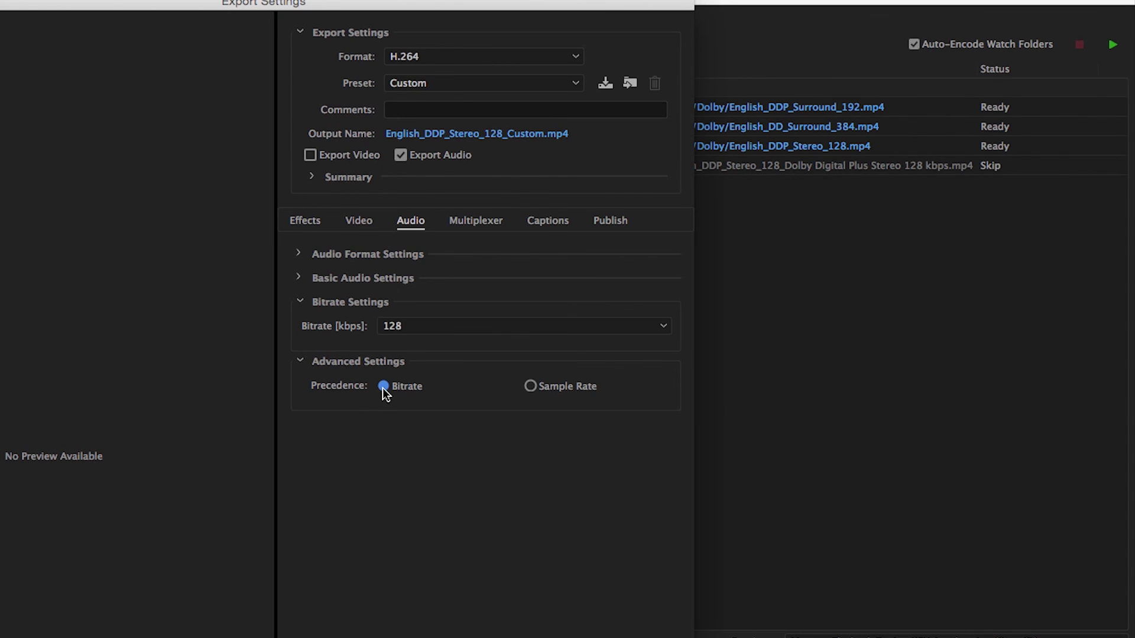
pyautogui.click(413, 328)
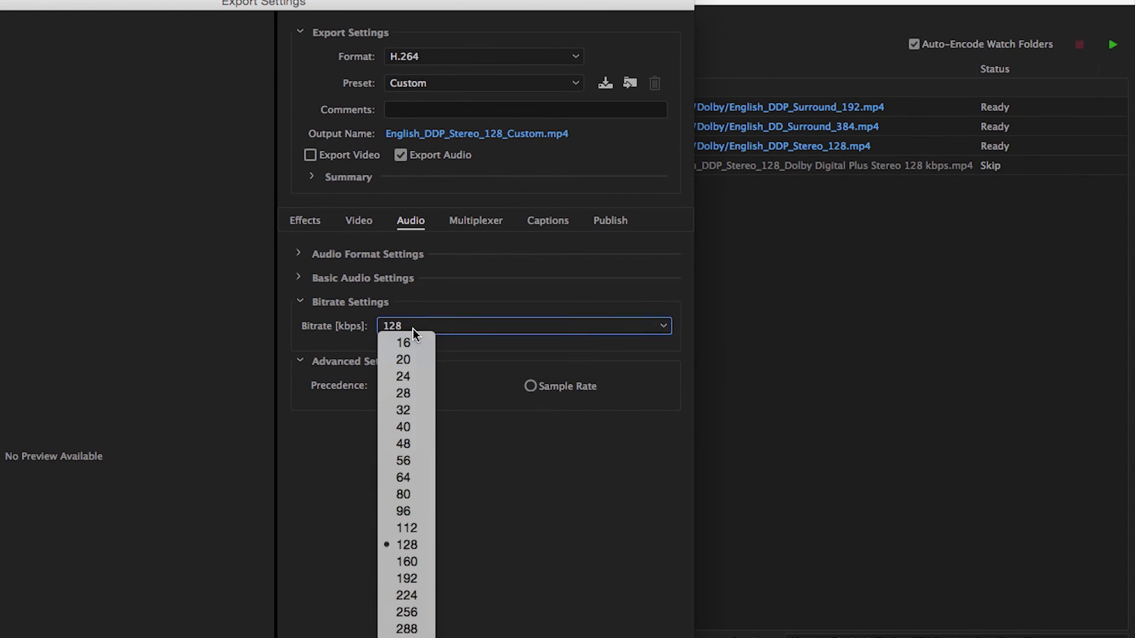
pyautogui.click(416, 544)
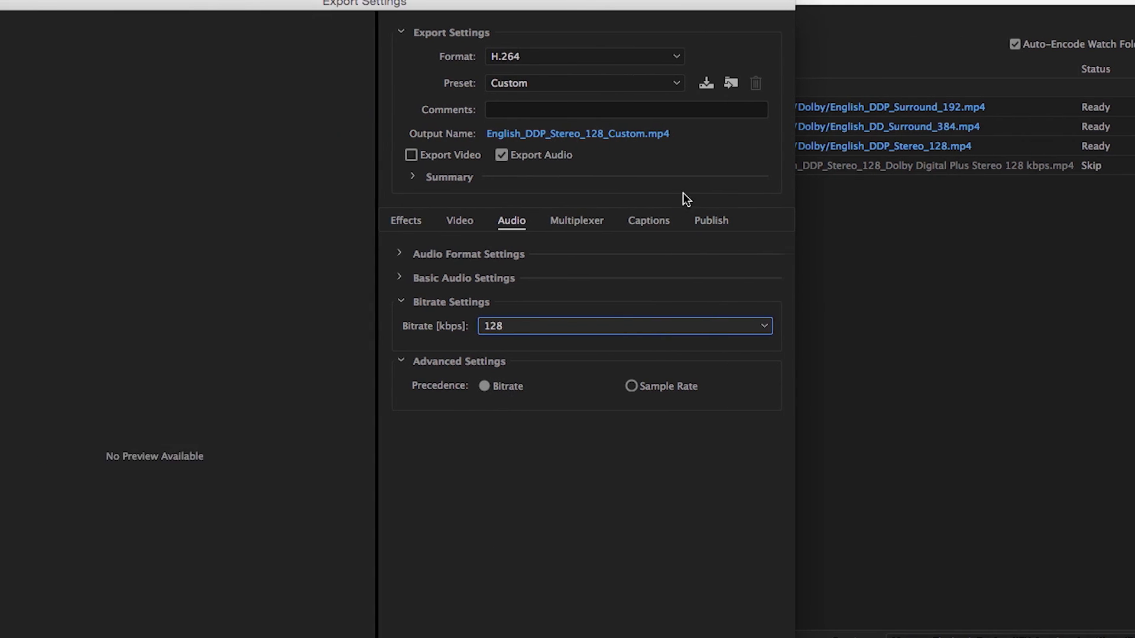
# Save the AAC settings as the preset 'AAC Stereo 128 kbps'
pyautogui.click(605, 83)
pyautogui.moveTo(462, 427); pyautogui.dragTo(321, 428)
pyautogui.write('AAC Stereo 128 kbps')
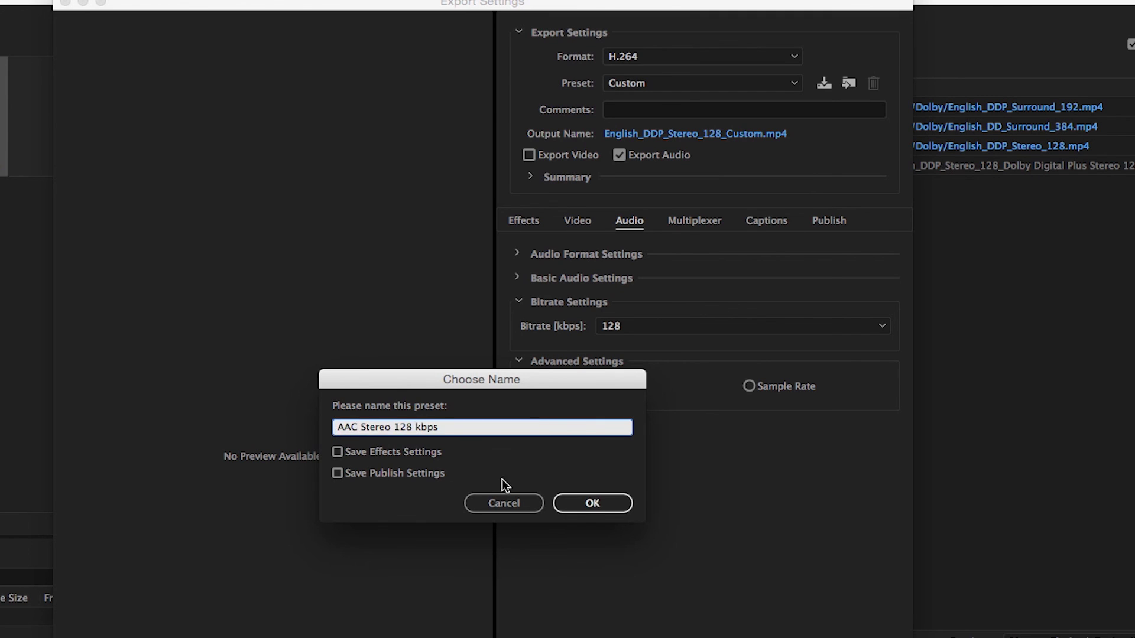
pyautogui.click(589, 505)
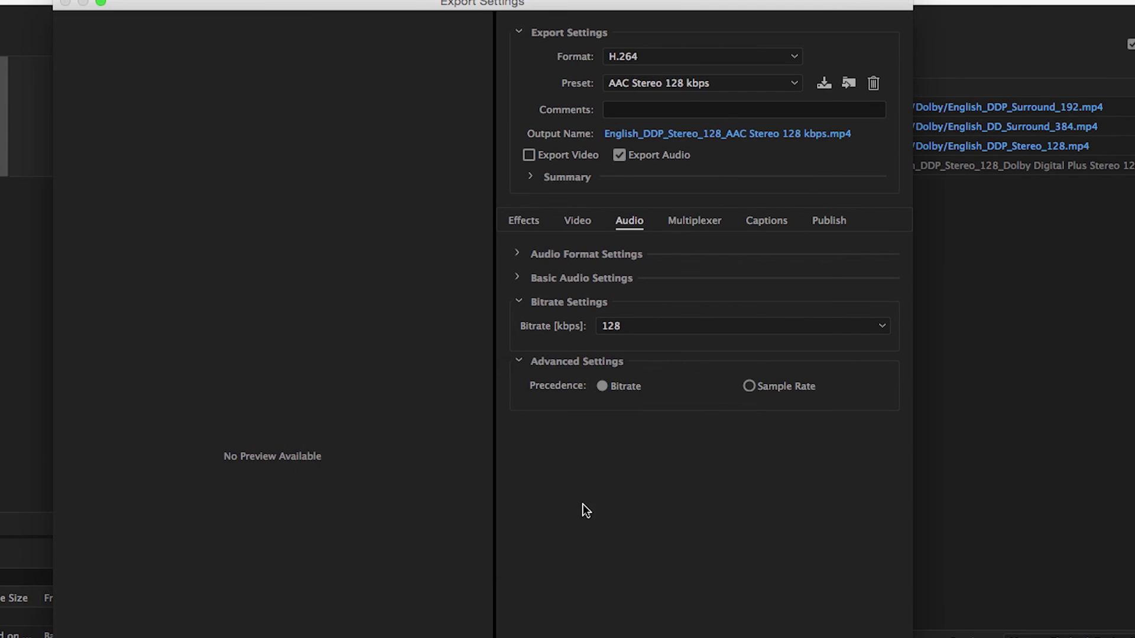
# Rename the output file to English_AAC_Stereo_128 and accept the export settings
pyautogui.click(686, 134)
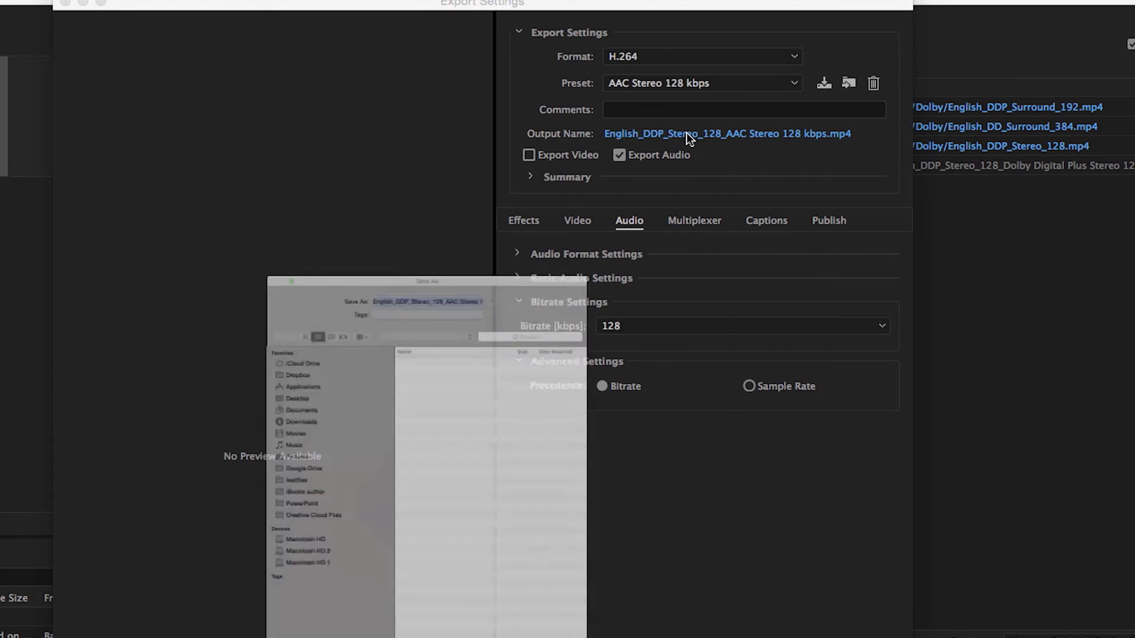
pyautogui.press('Left')
pyautogui.press('Right')
pyautogui.press('Right')
pyautogui.press('Right')
pyautogui.press('Right')
pyautogui.press('Right')
pyautogui.press('Right')
pyautogui.press('Right')
pyautogui.press('Right')
pyautogui.press('Delete')
pyautogui.press('Delete')
pyautogui.press('Delete')
pyautogui.write('AAC')
pyautogui.hotkey('shift', 'End')
pyautogui.press('BackSpace')
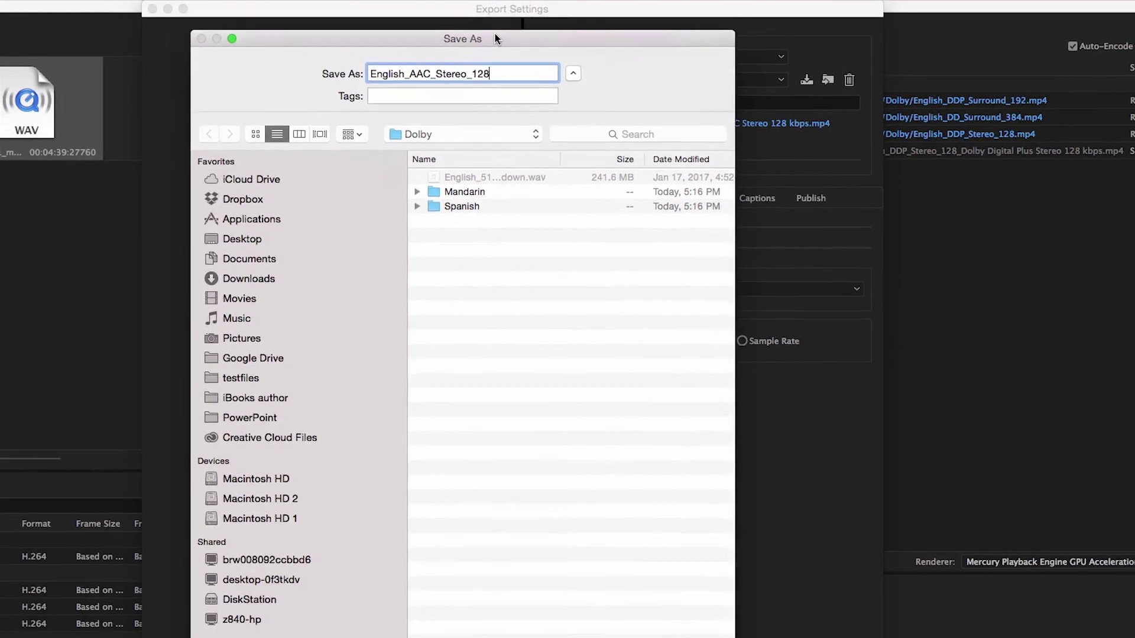
pyautogui.press('Return')
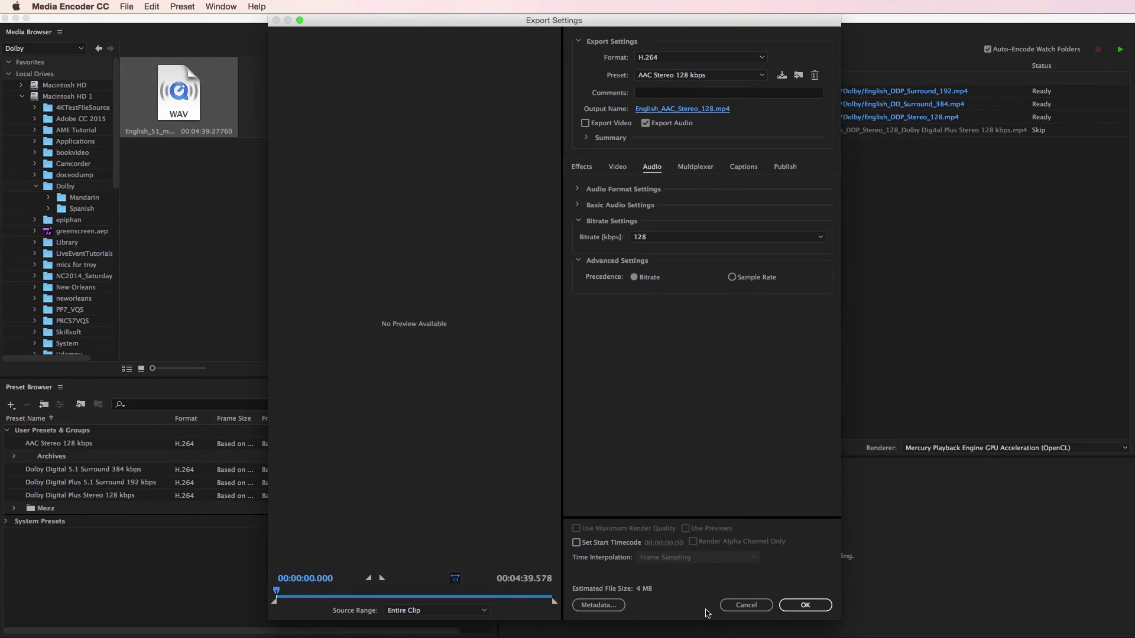
pyautogui.click(805, 605)
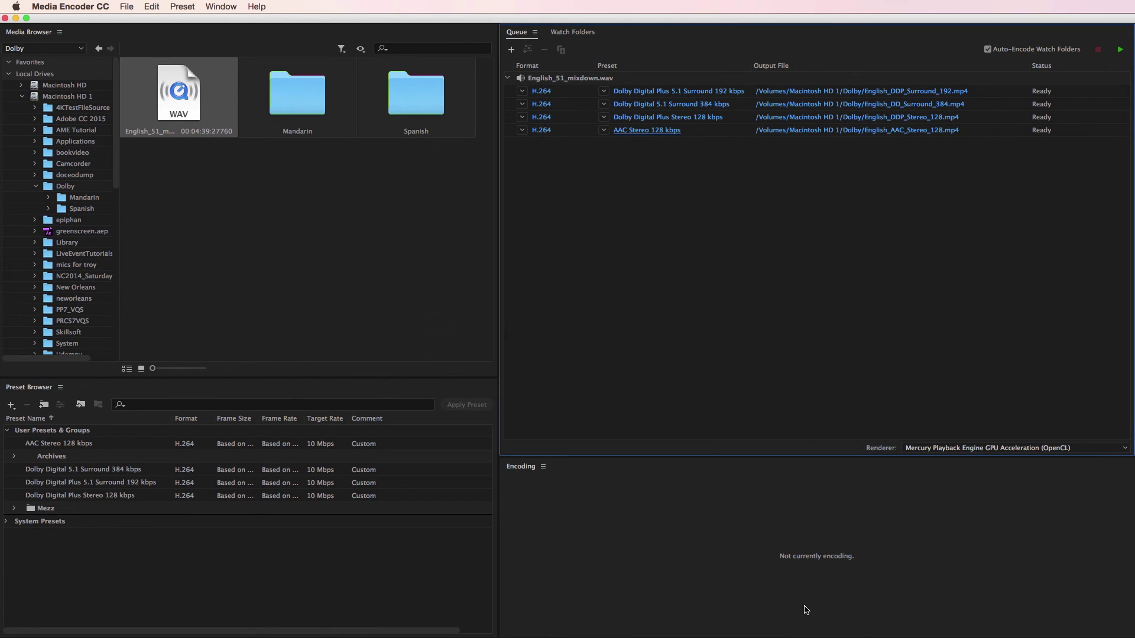